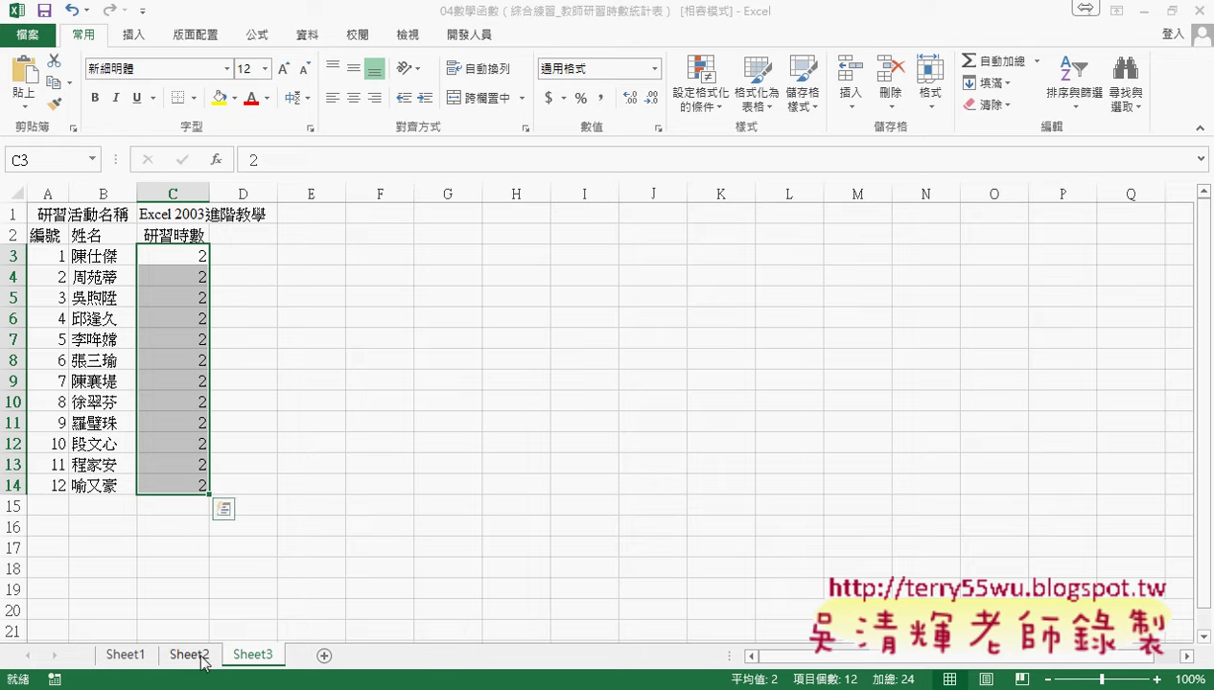
Step: Review the training hours on Sheet2 and Sheet3, then select cell C2 on Sheet1
click(192, 656)
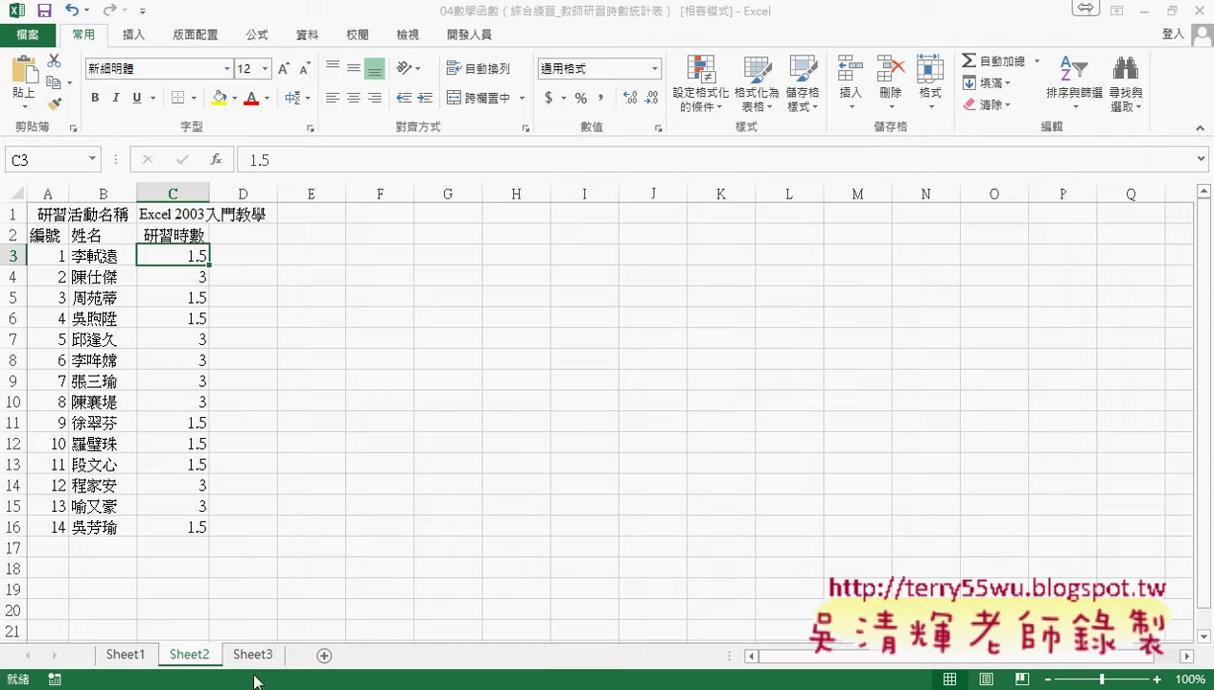
click(255, 660)
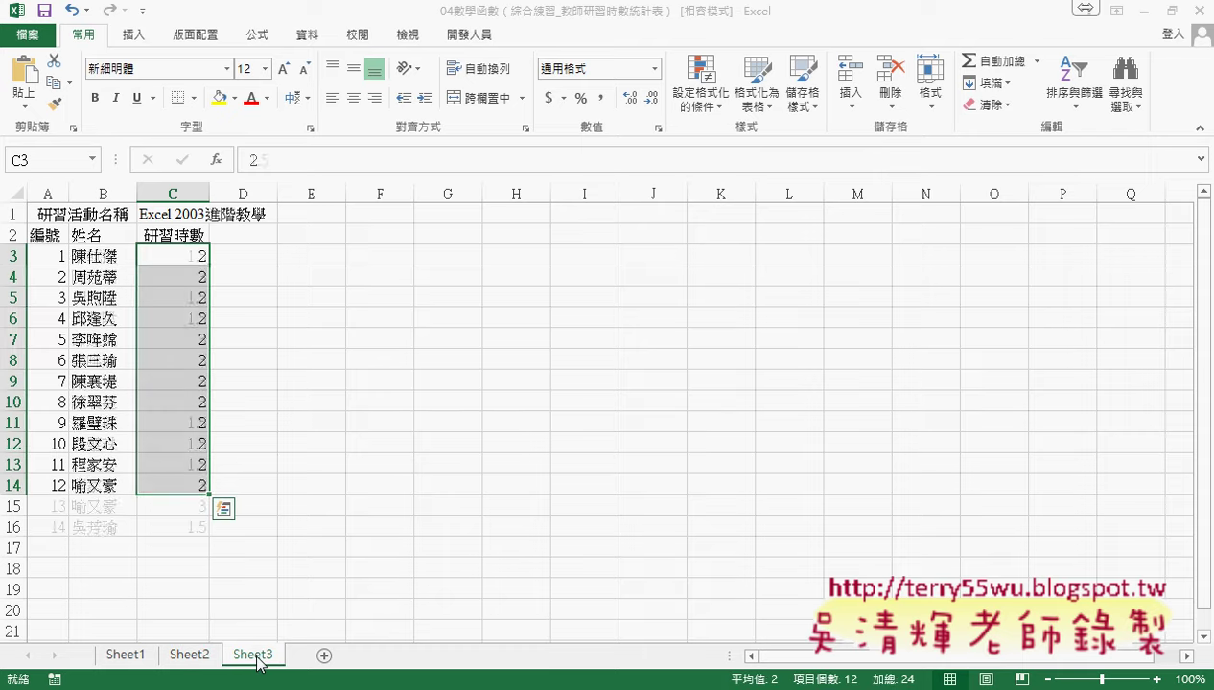
click(189, 659)
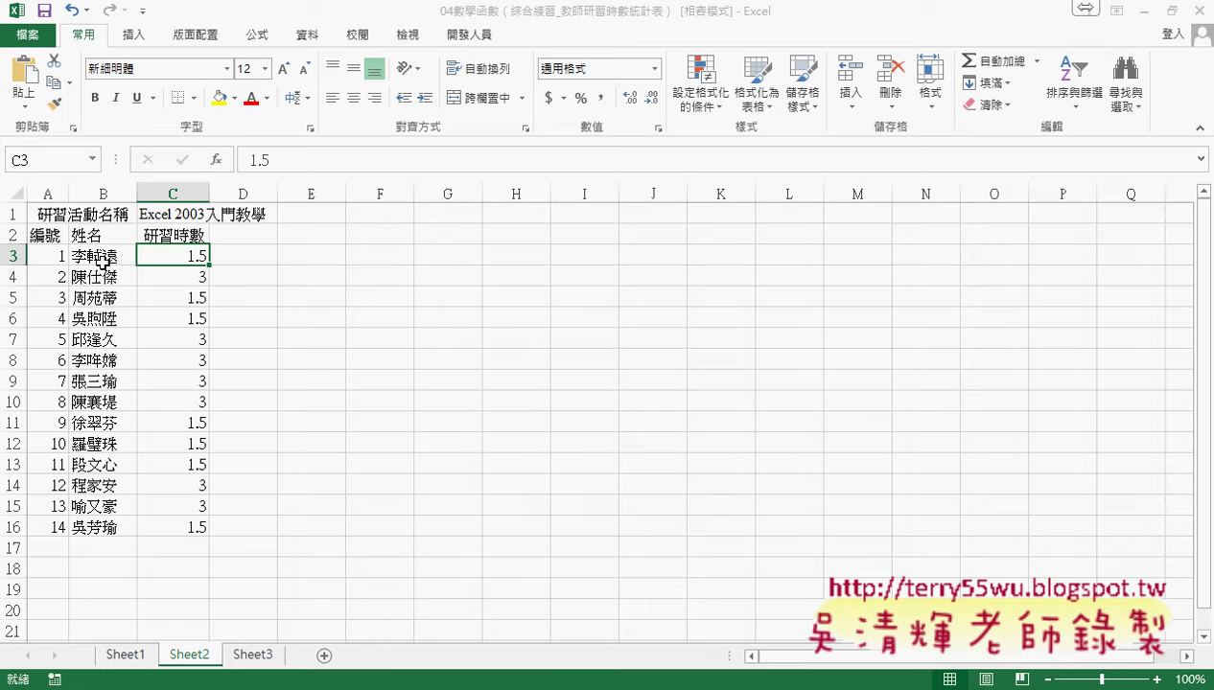
click(100, 256)
click(98, 527)
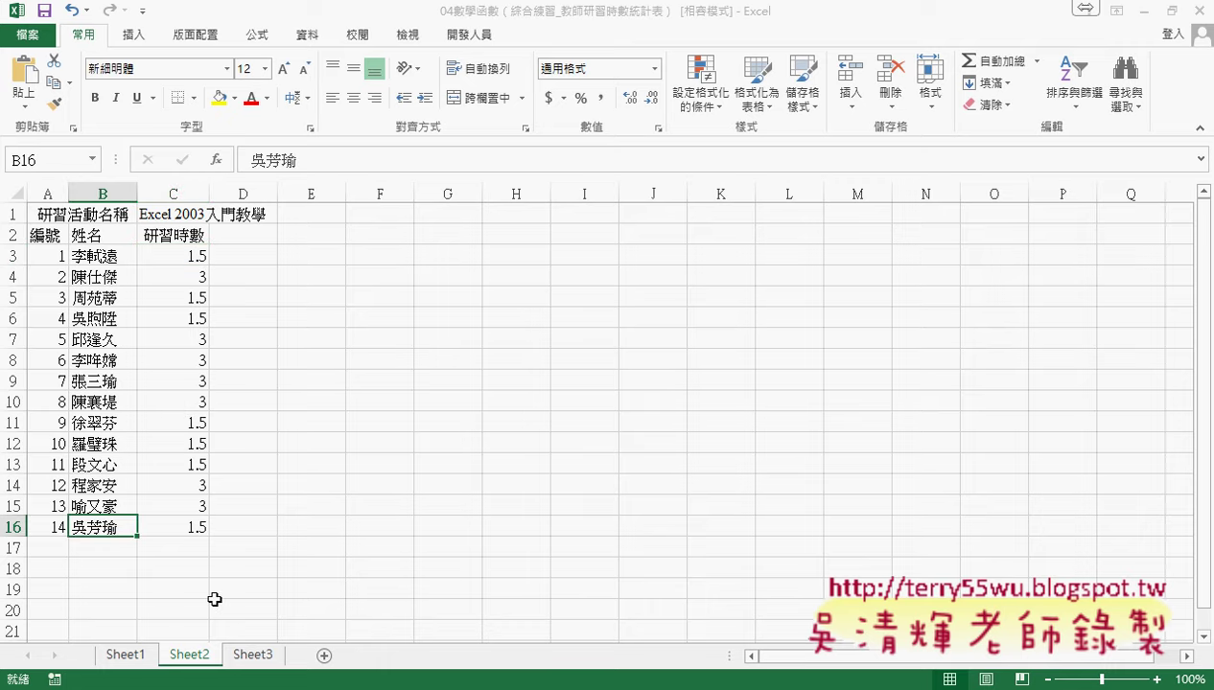
click(260, 660)
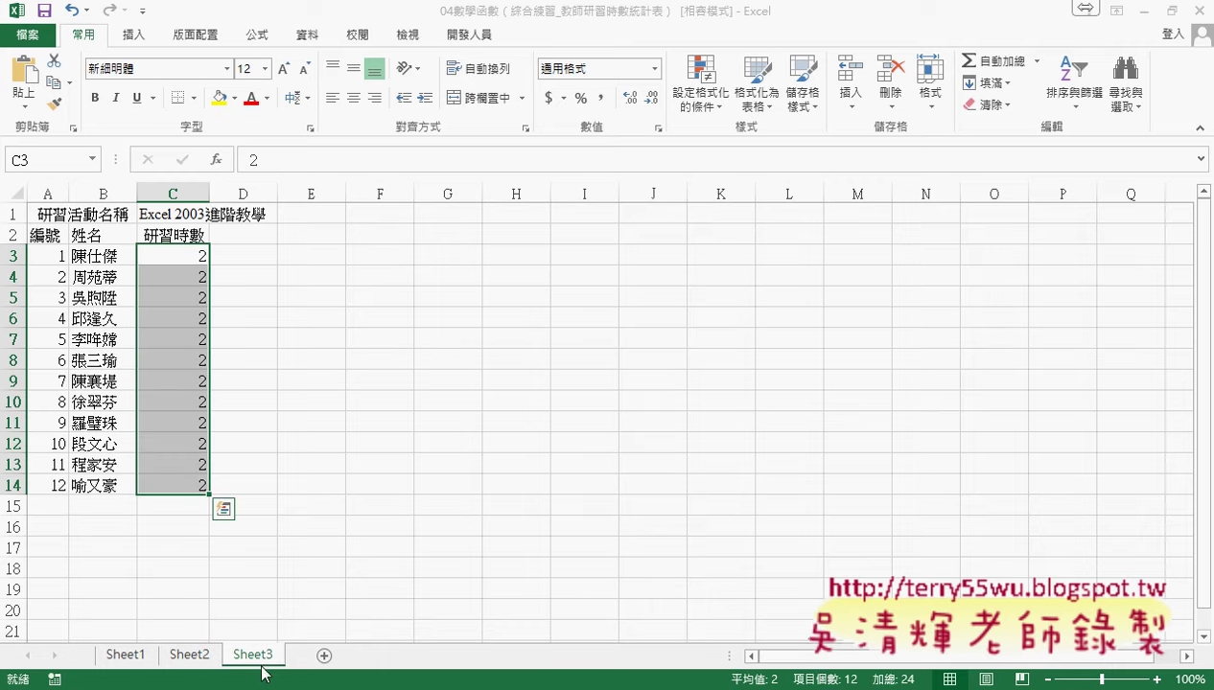
click(127, 658)
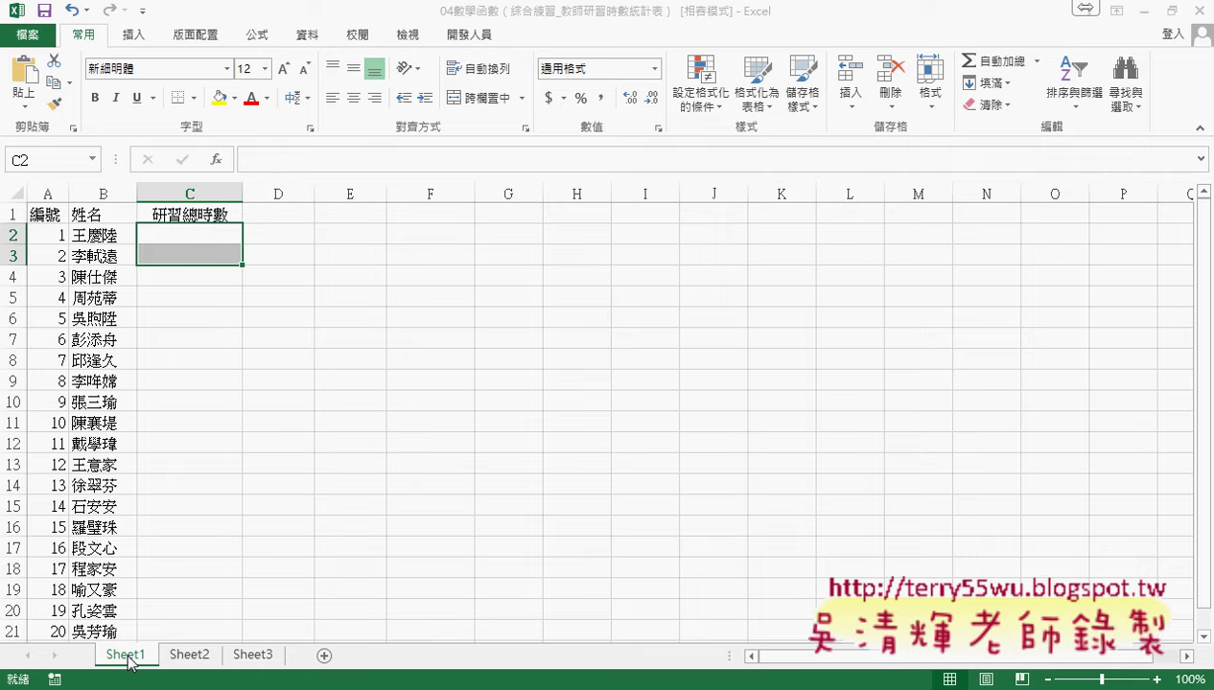
click(212, 234)
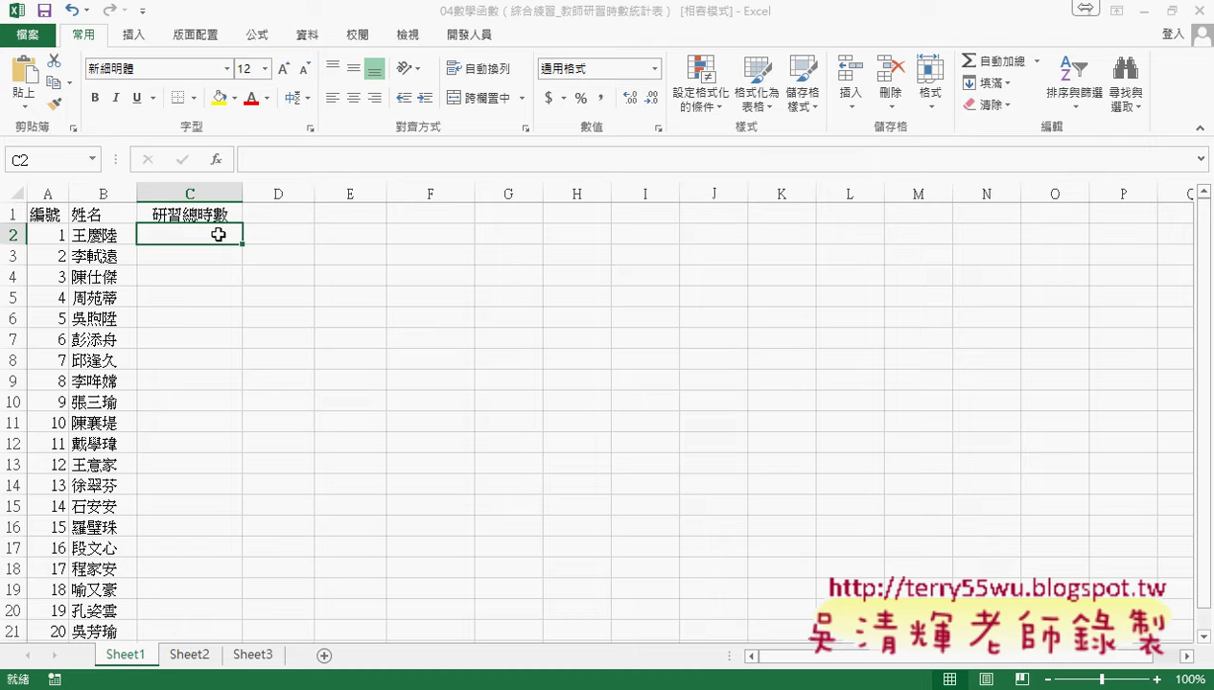
Step: Insert a SUMIF function into C2 through Insert Function
click(219, 162)
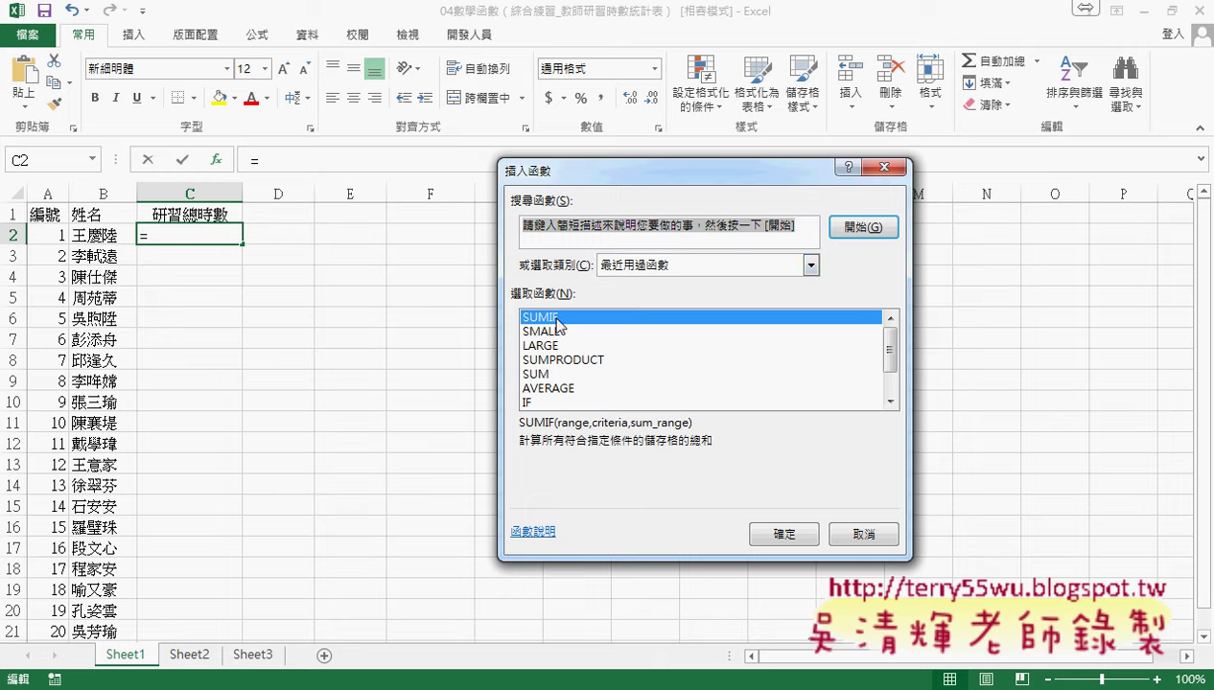
click(786, 533)
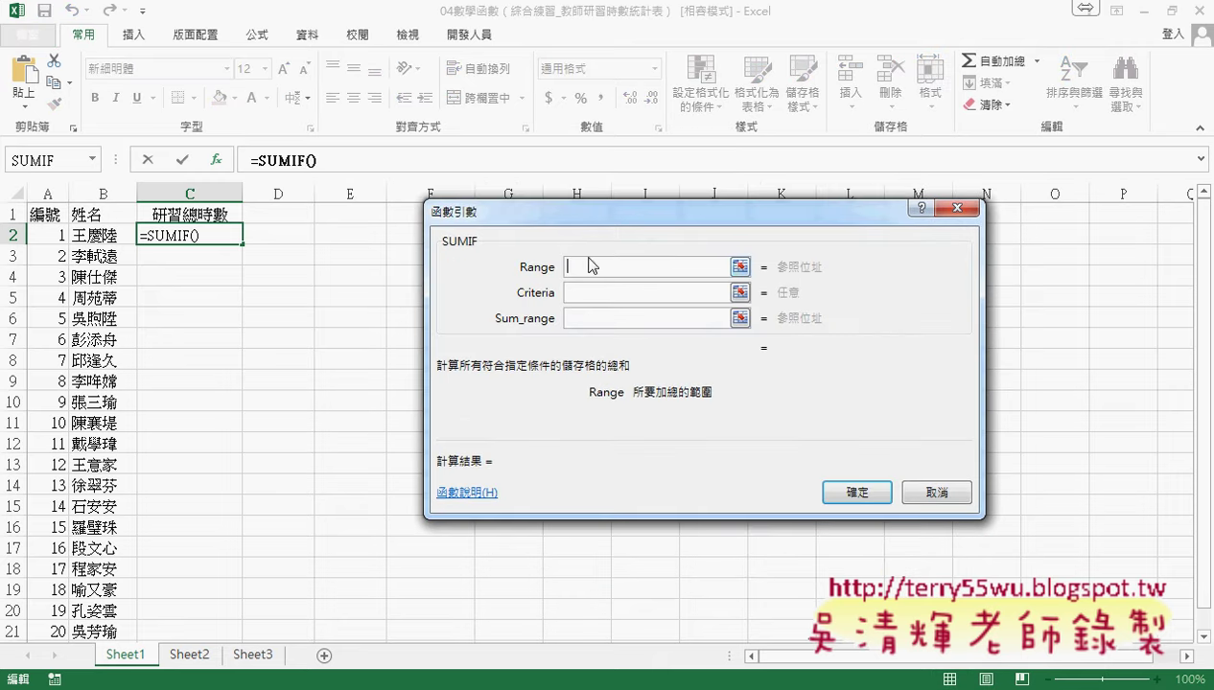
drag(601, 211, 599, 121)
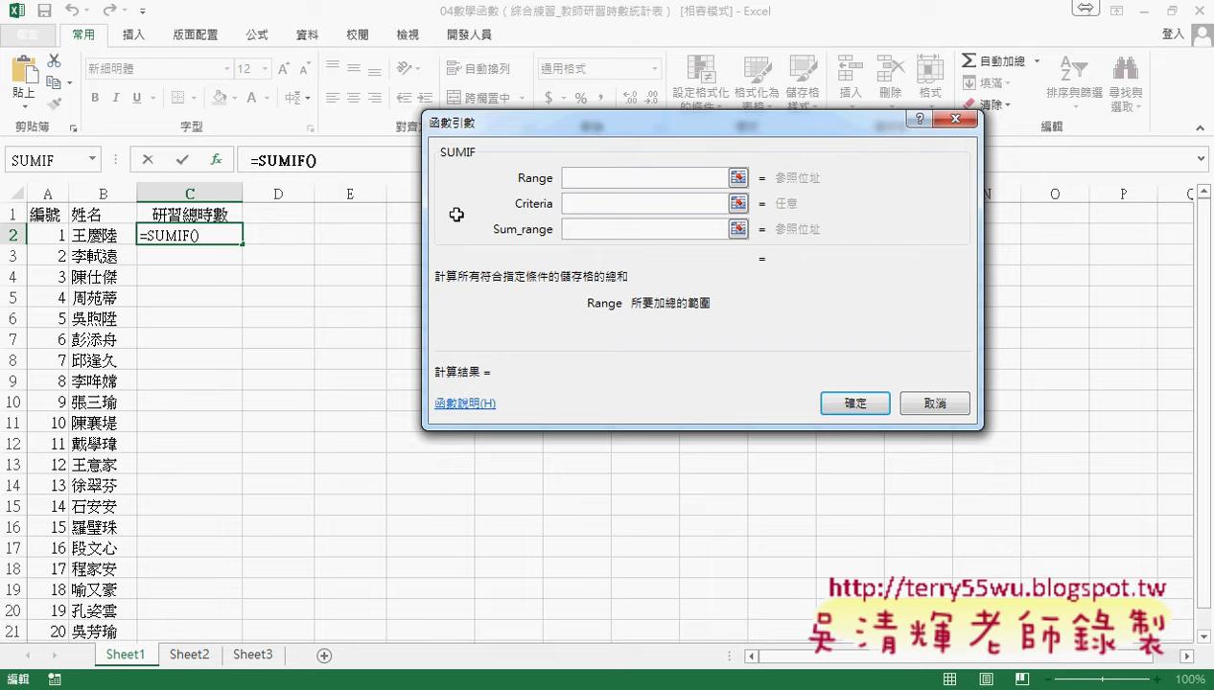
Step: Set SUMIF's Range to Sheet2!B3:B16, Criteria to B2 and Sum_range to Sheet2!C3:C16
click(187, 655)
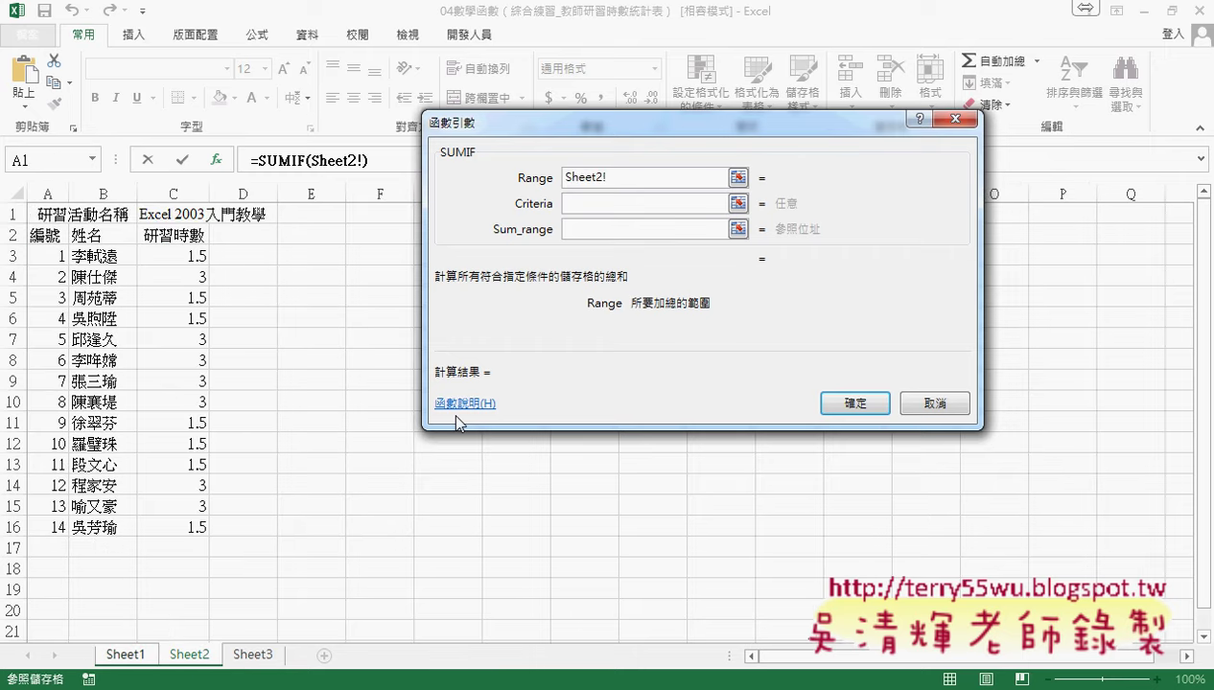
drag(100, 256, 100, 527)
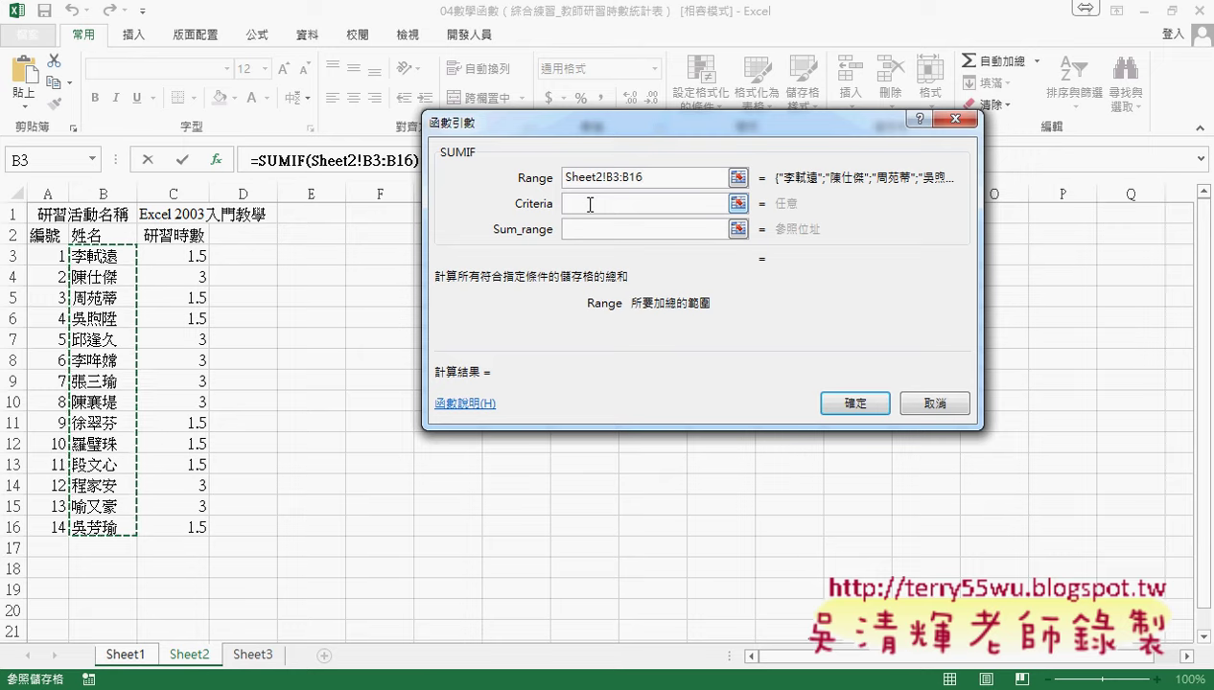
click(589, 204)
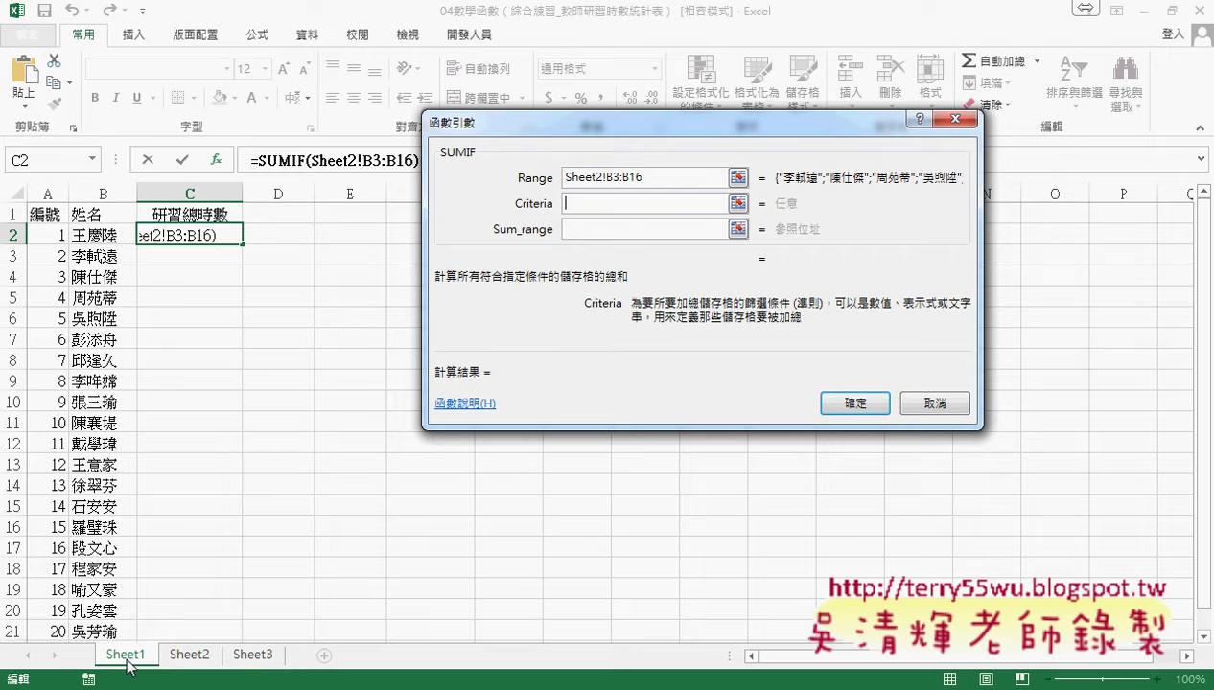
click(101, 233)
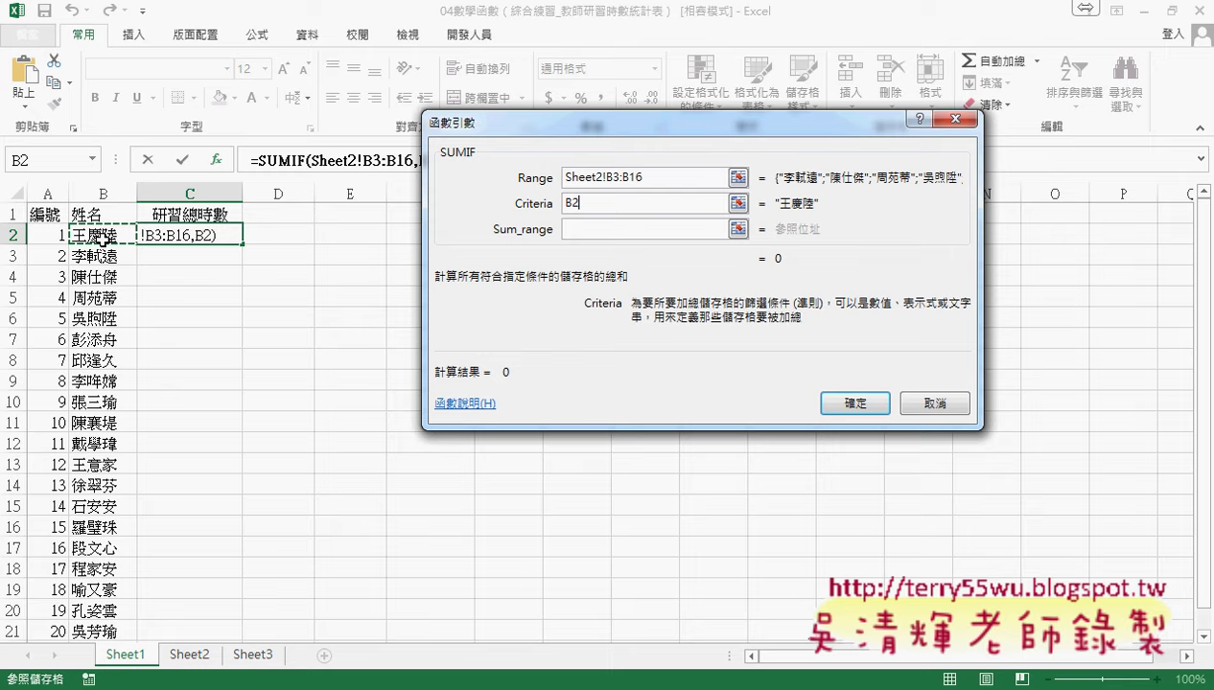
click(581, 230)
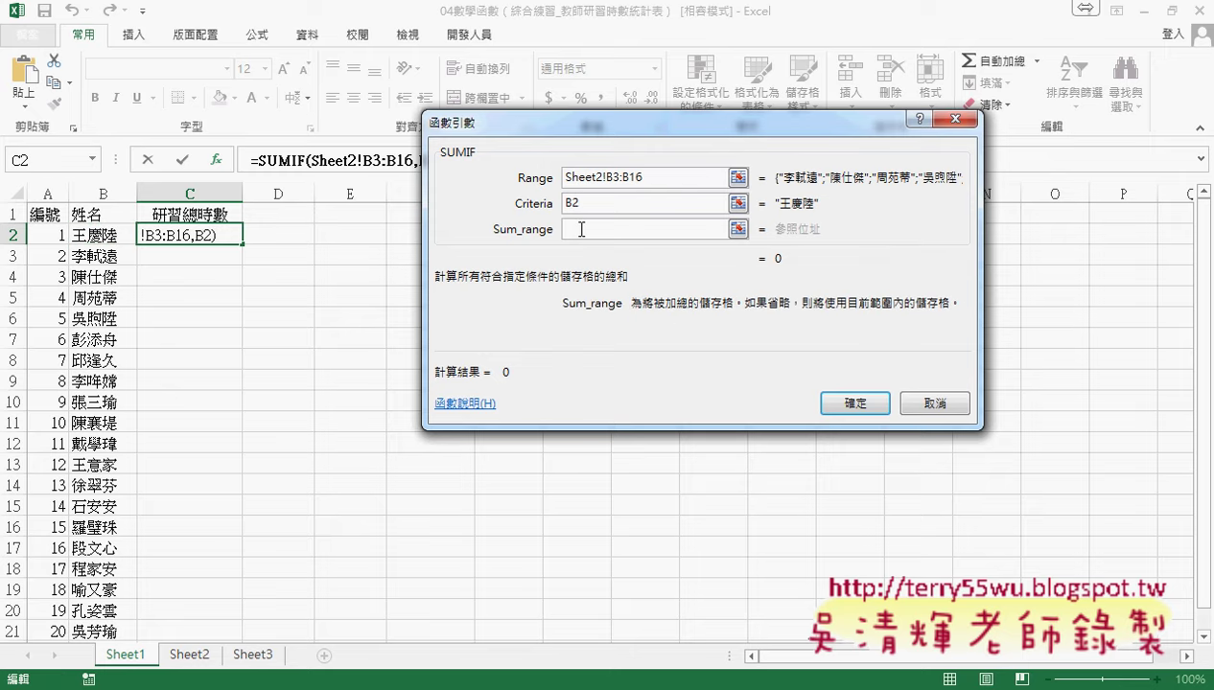
click(190, 655)
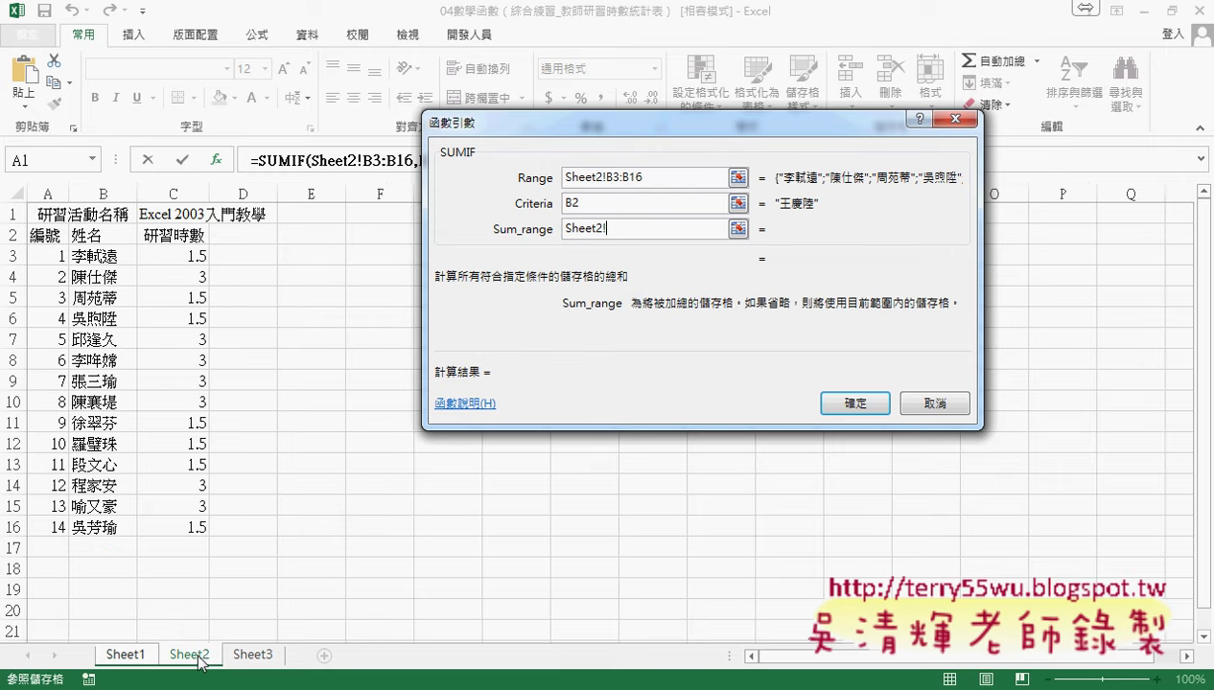
drag(186, 255, 186, 528)
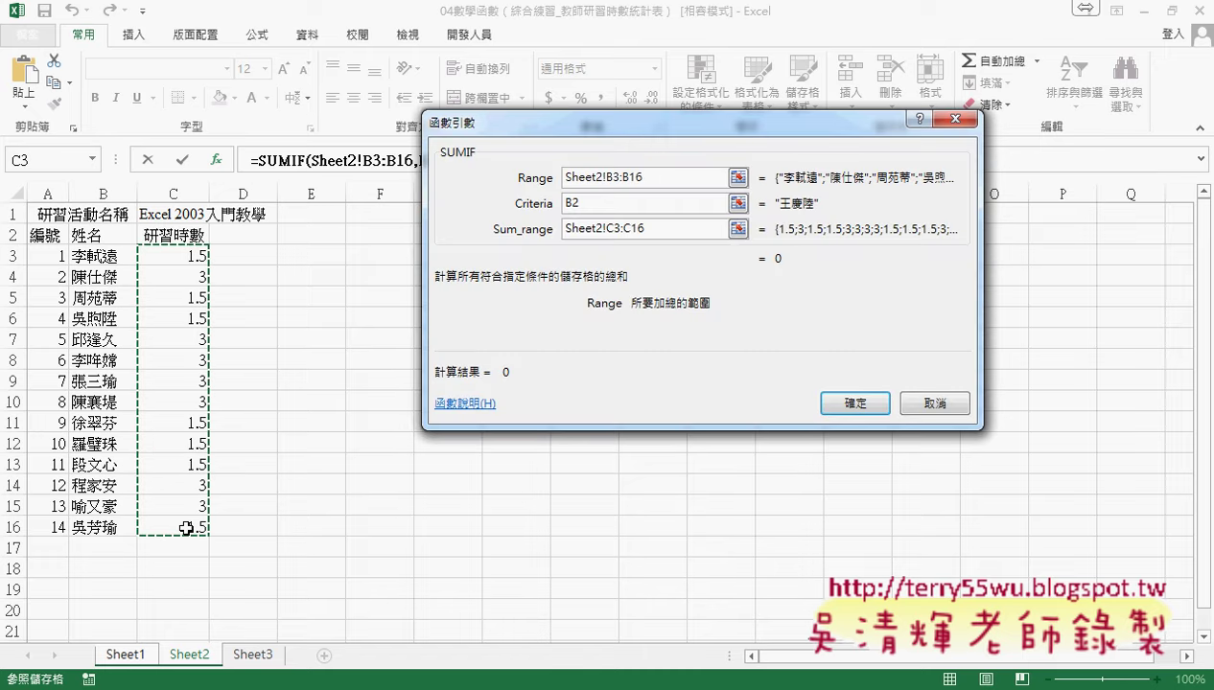
click(601, 204)
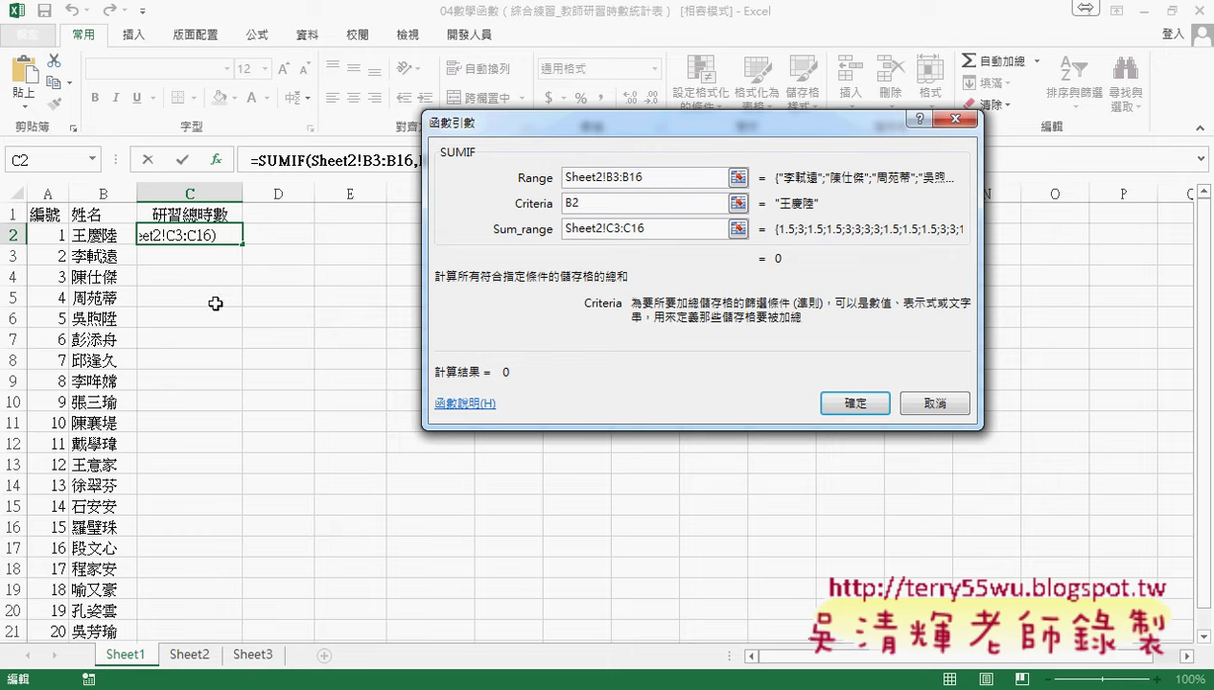
Step: Lock the rows as Sheet2!B$3:B$16 and Sheet2!C$3:C$16, then confirm the SUMIF in C2
drag(643, 177, 606, 179)
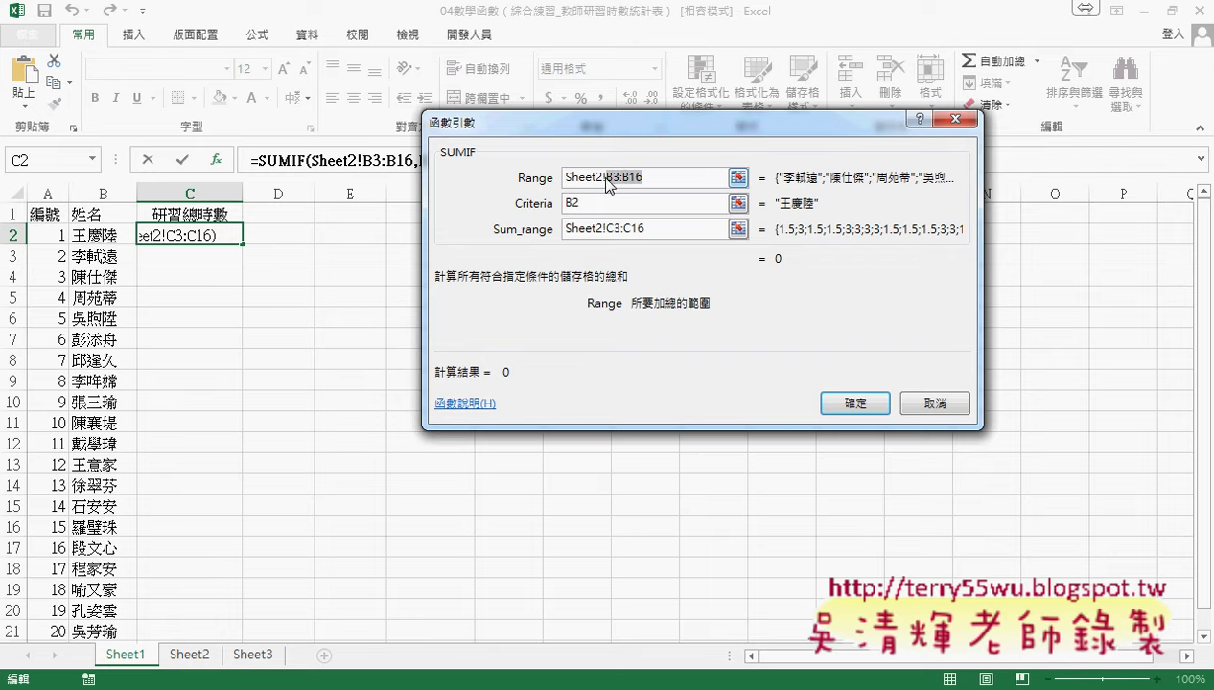
key(F4)
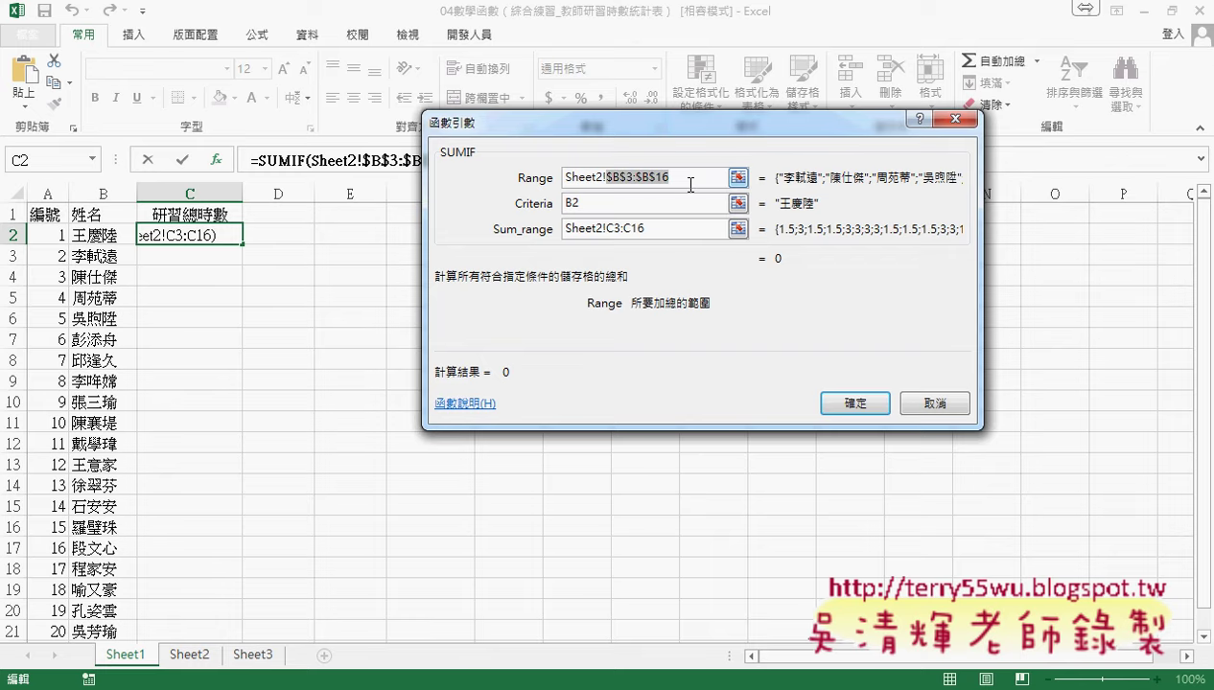
key(F4)
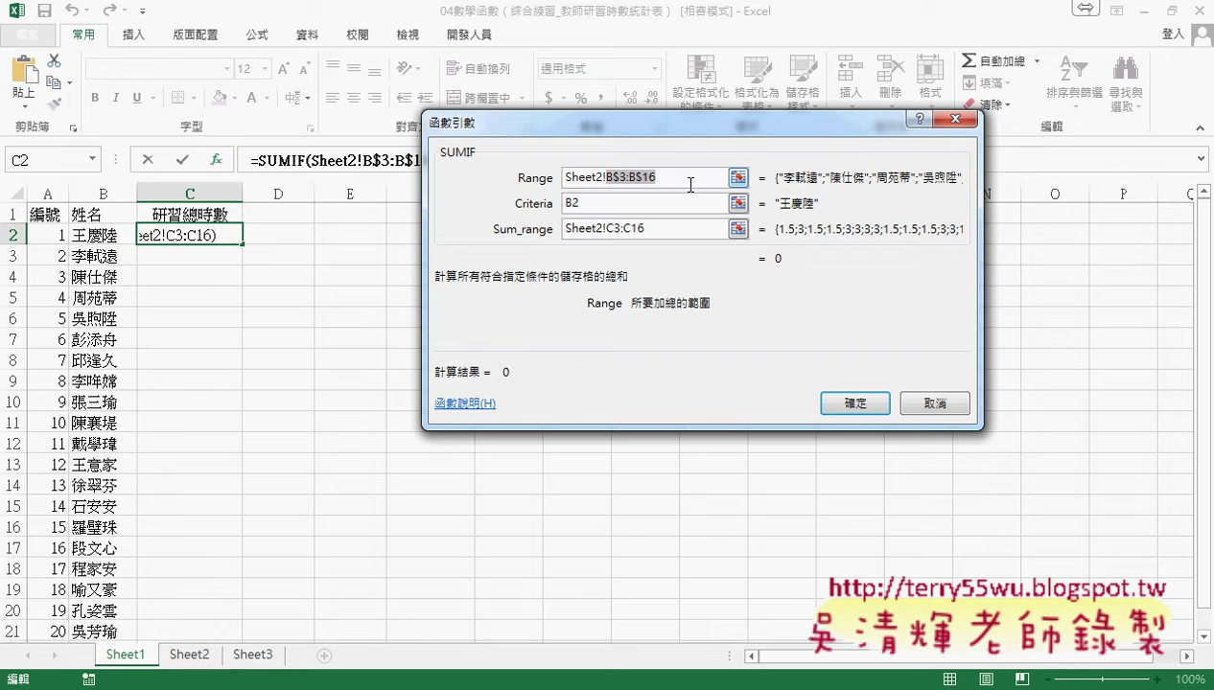
drag(643, 228, 609, 228)
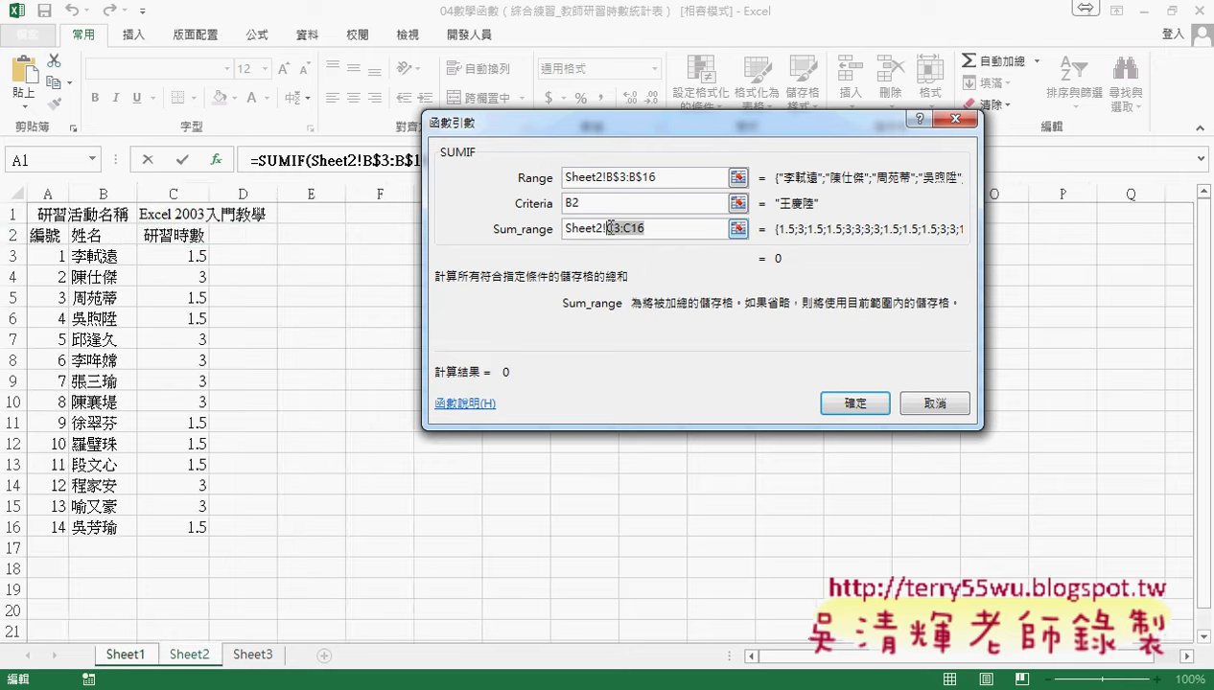
key(F4)
key(F4)
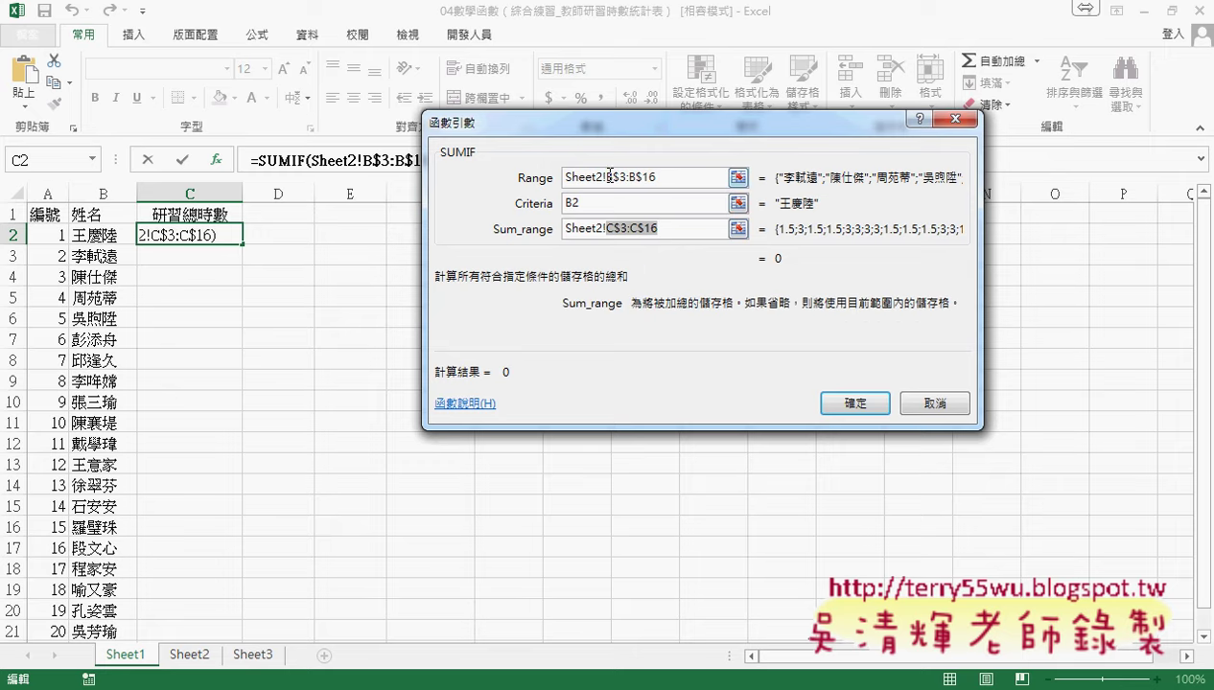
click(614, 205)
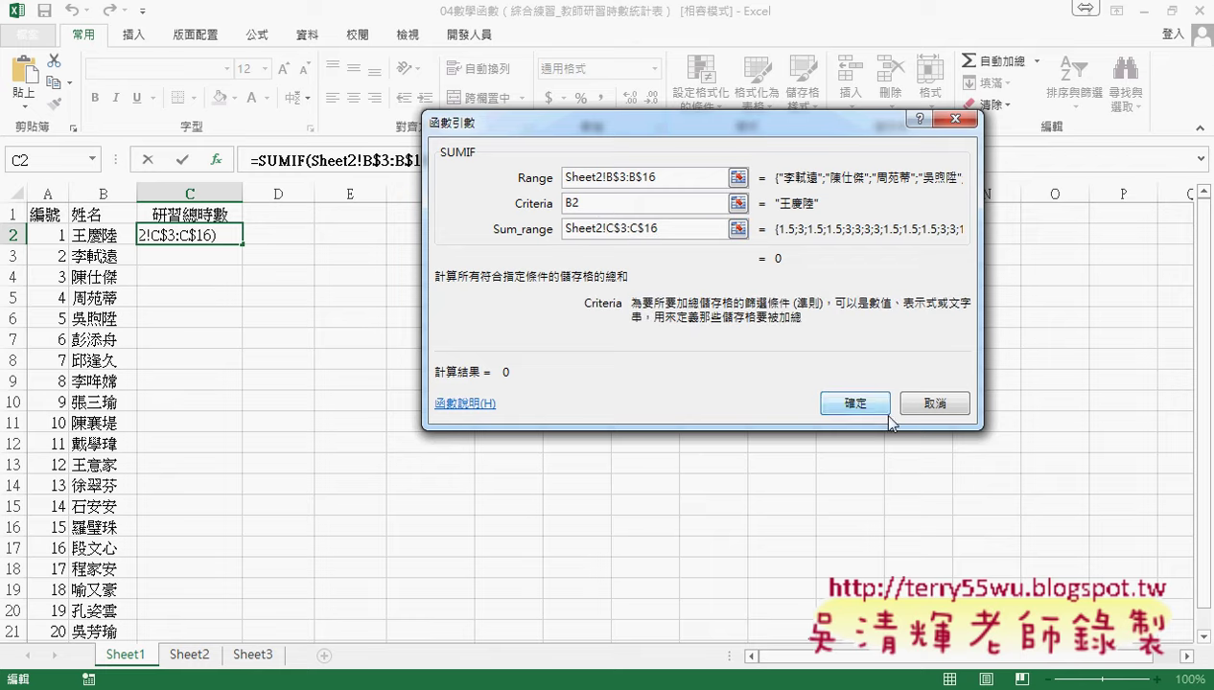
click(865, 402)
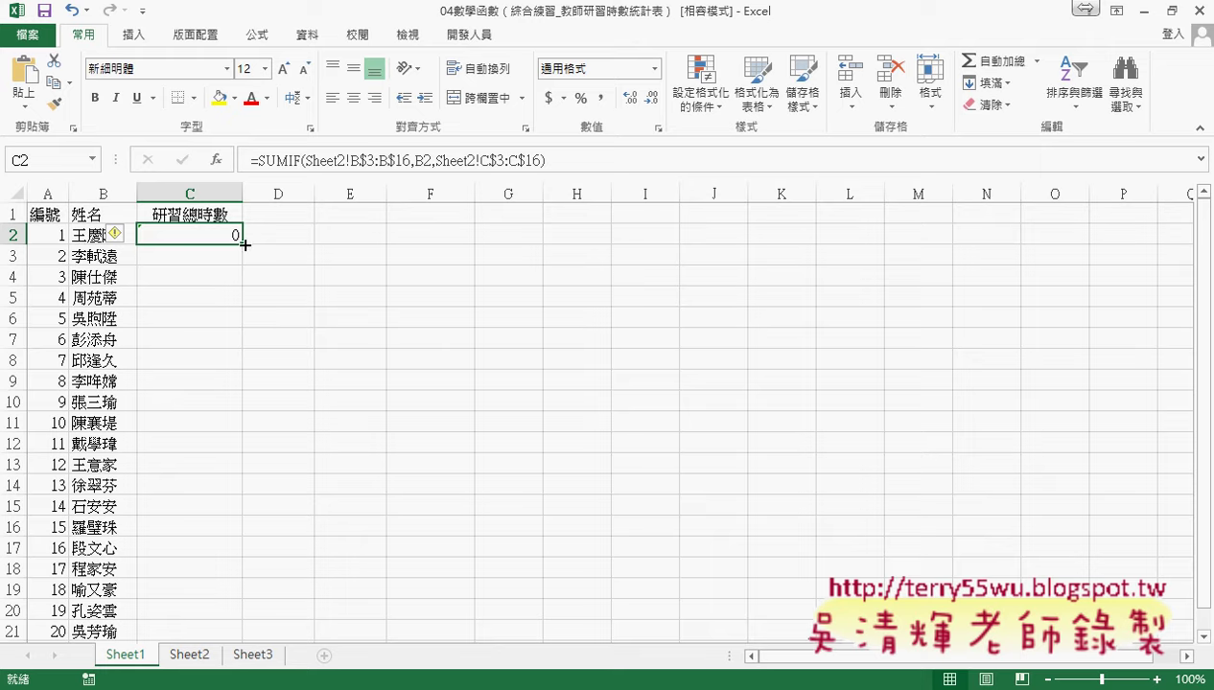
Step: Fill the SUMIF down to C21 and check C3's result and formula against Sheet2
mouse_move(245, 245)
mouse_down()
mouse_move(223, 472)
mouse_move(239, 474)
mouse_up()
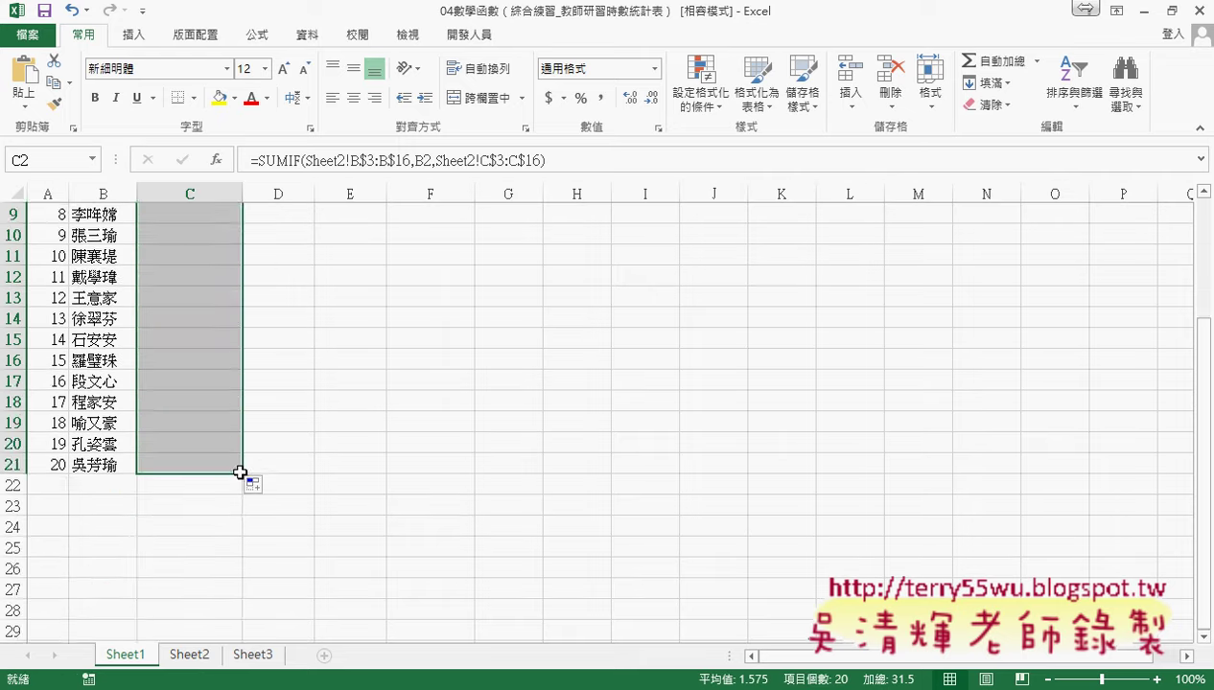
scroll(439, 487, up, 3)
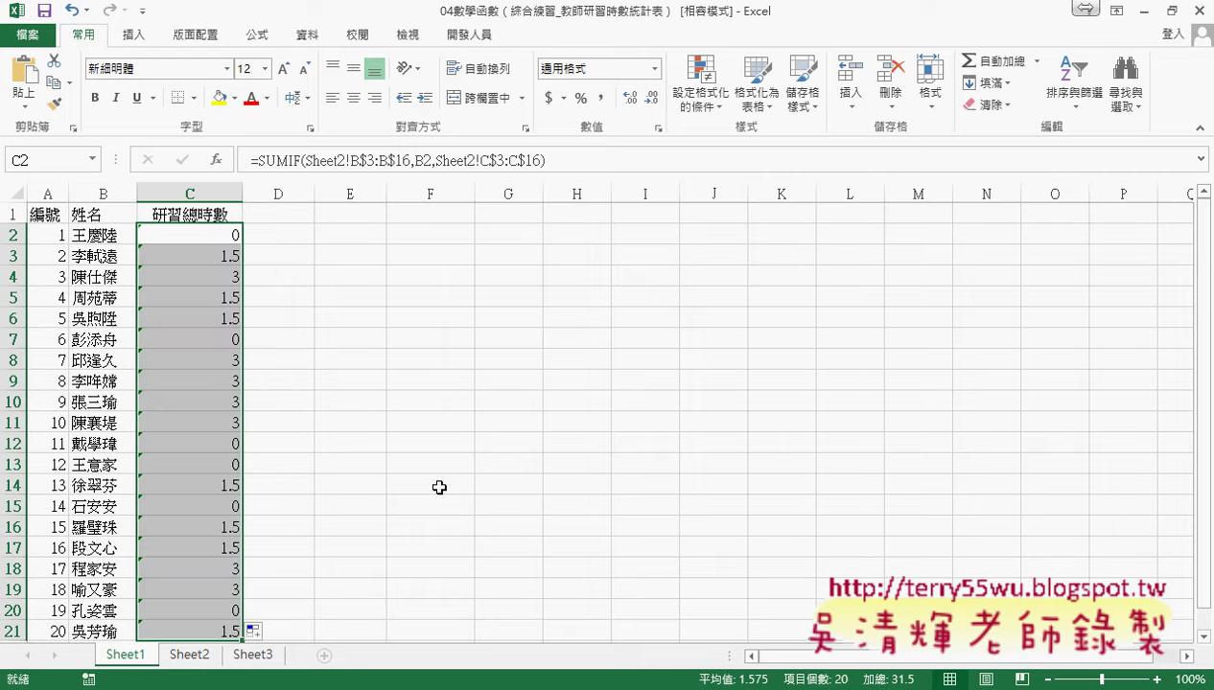
click(176, 254)
click(189, 655)
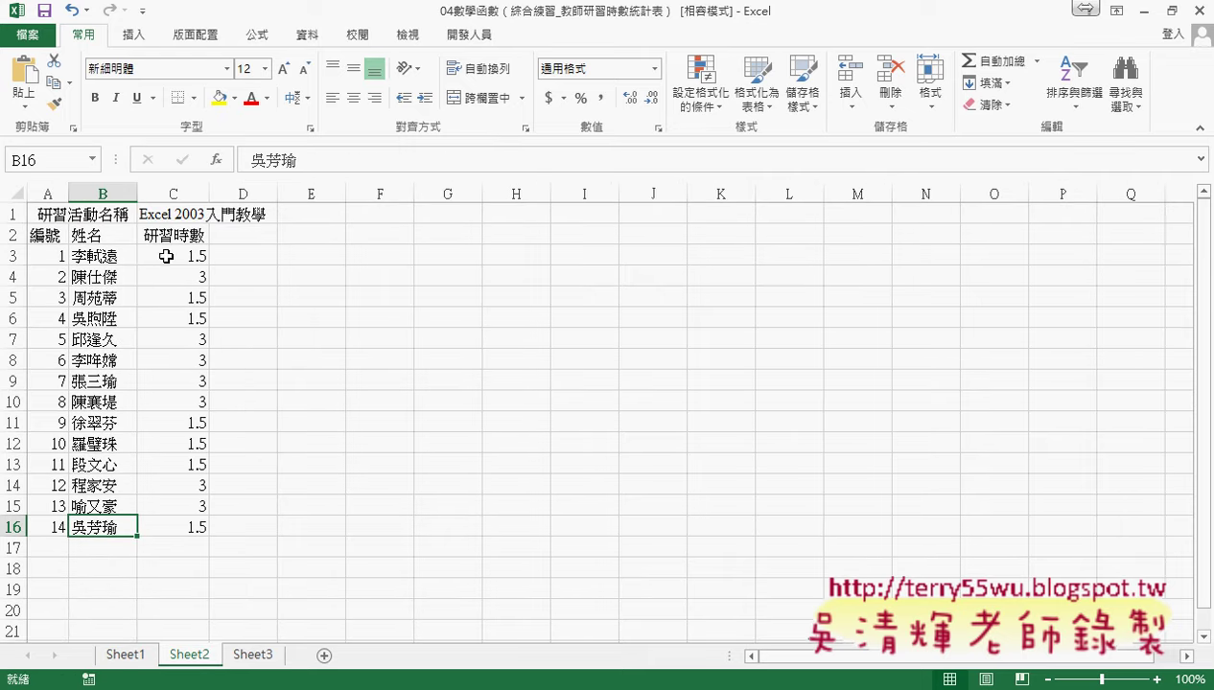
click(173, 255)
click(135, 654)
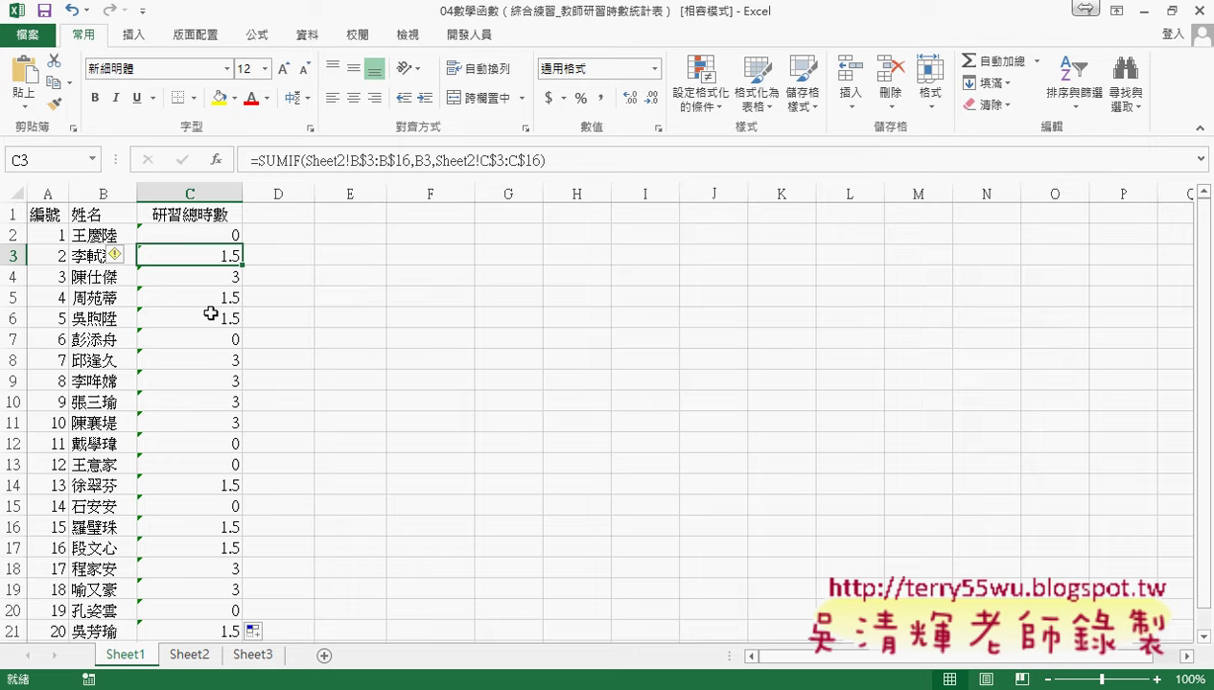
click(580, 158)
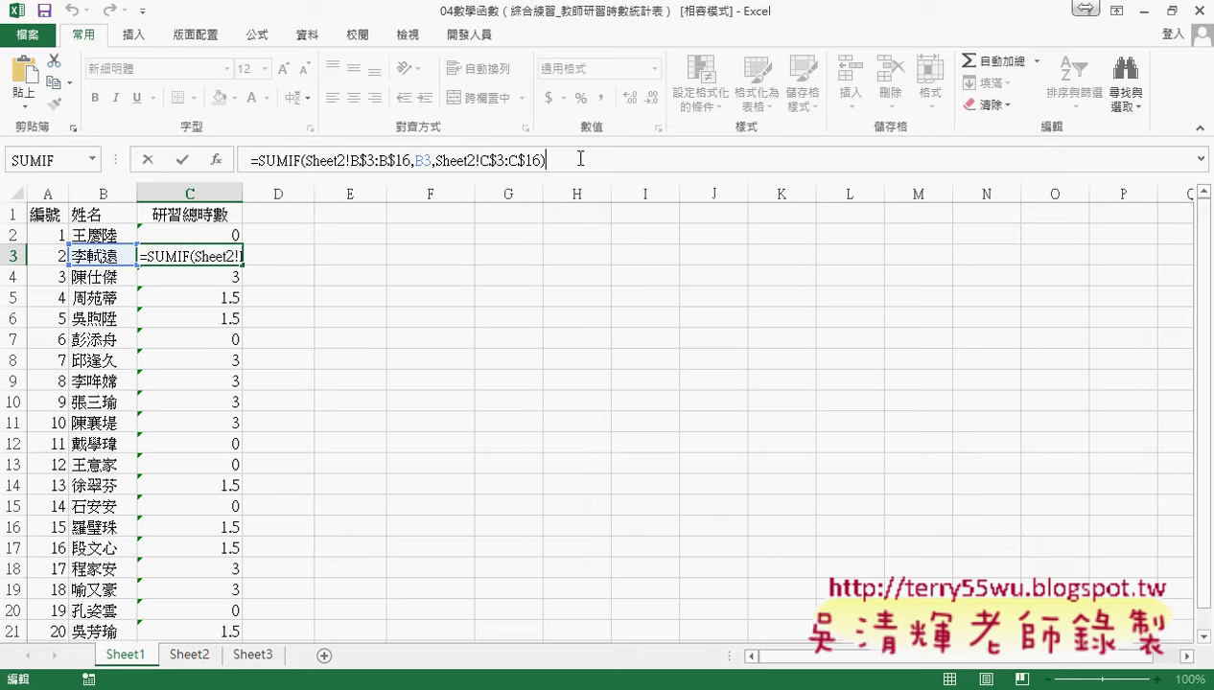
Step: Append '+' and a pasted copy of the SUMIF to the end of C3's formula
drag(256, 160, 617, 160)
key(ctrl+c)
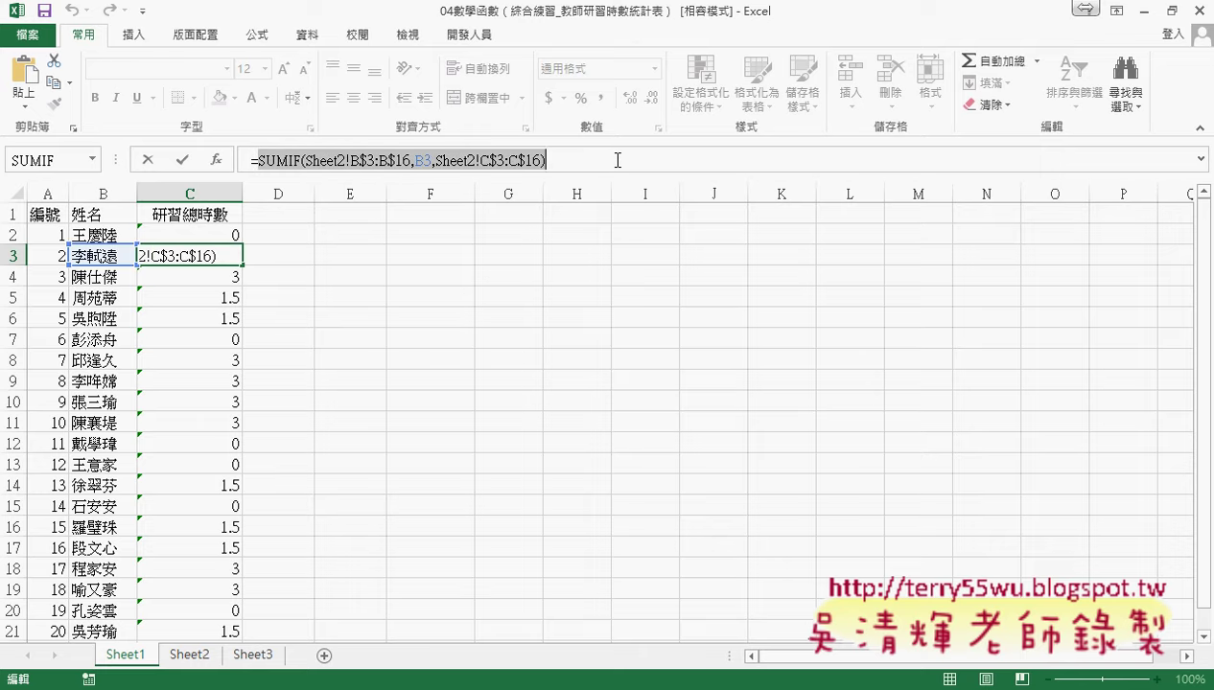
click(641, 166)
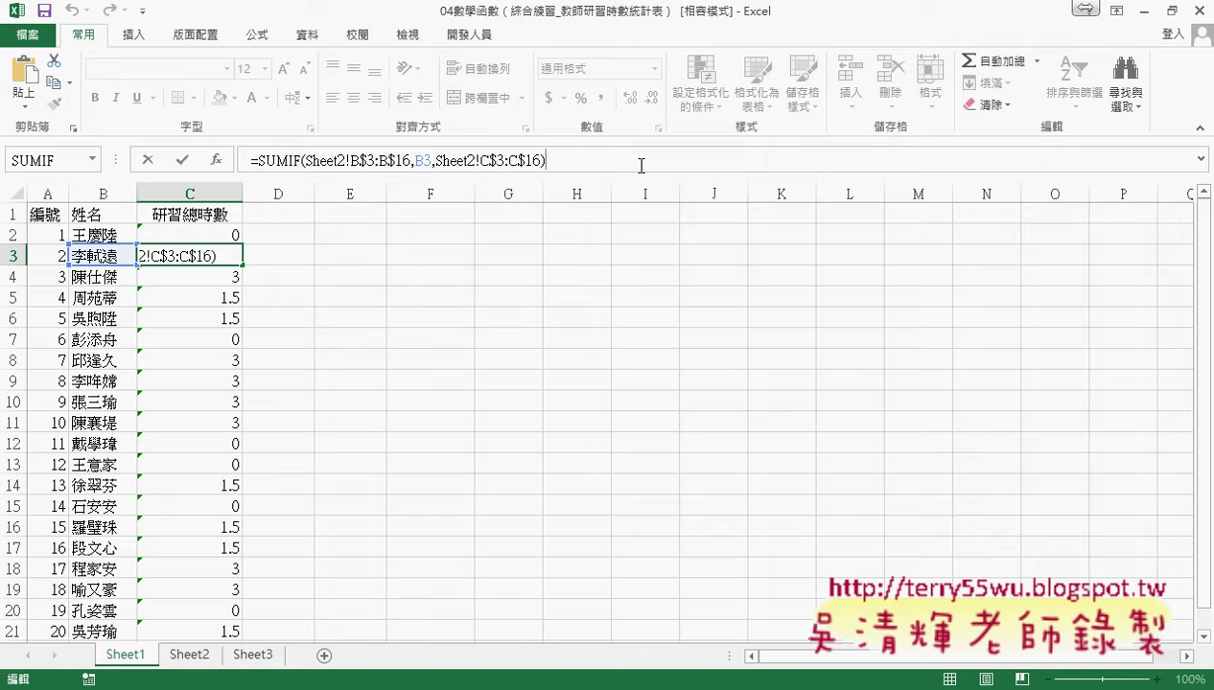
text(+)
key(ctrl+v)
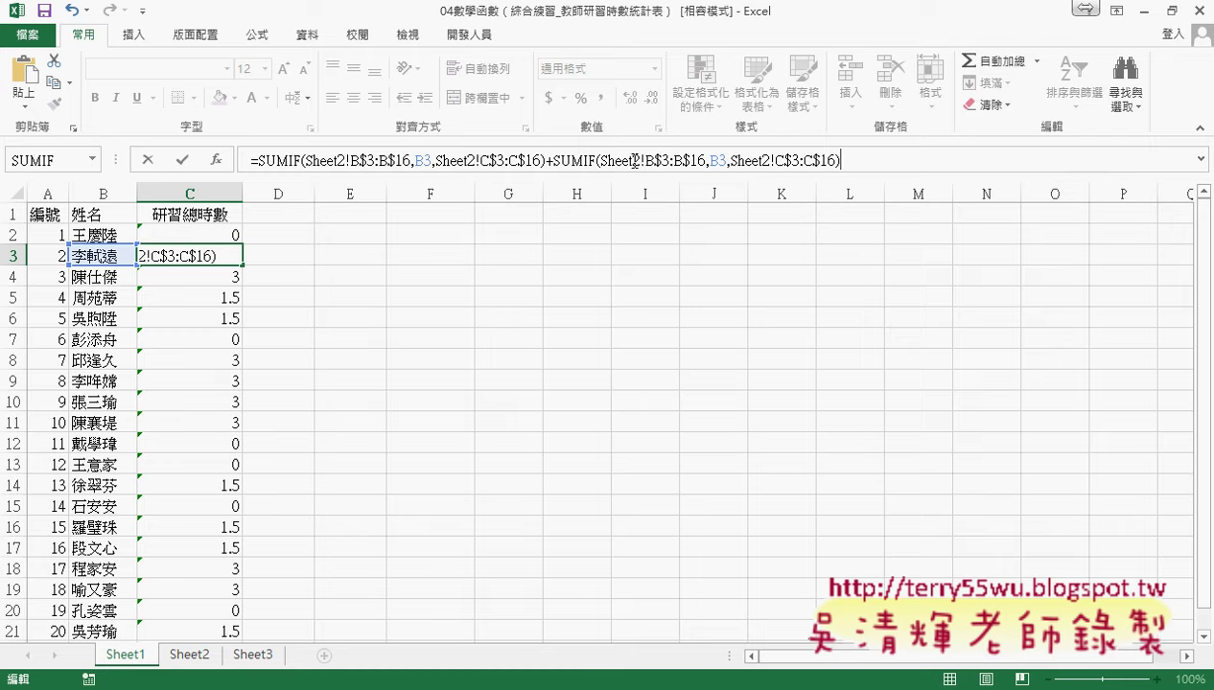
Step: Point the copied SUMIF at Sheet3!B$3:B$14 and C$3:C$14, then commit C3
drag(631, 161, 640, 161)
text(3)
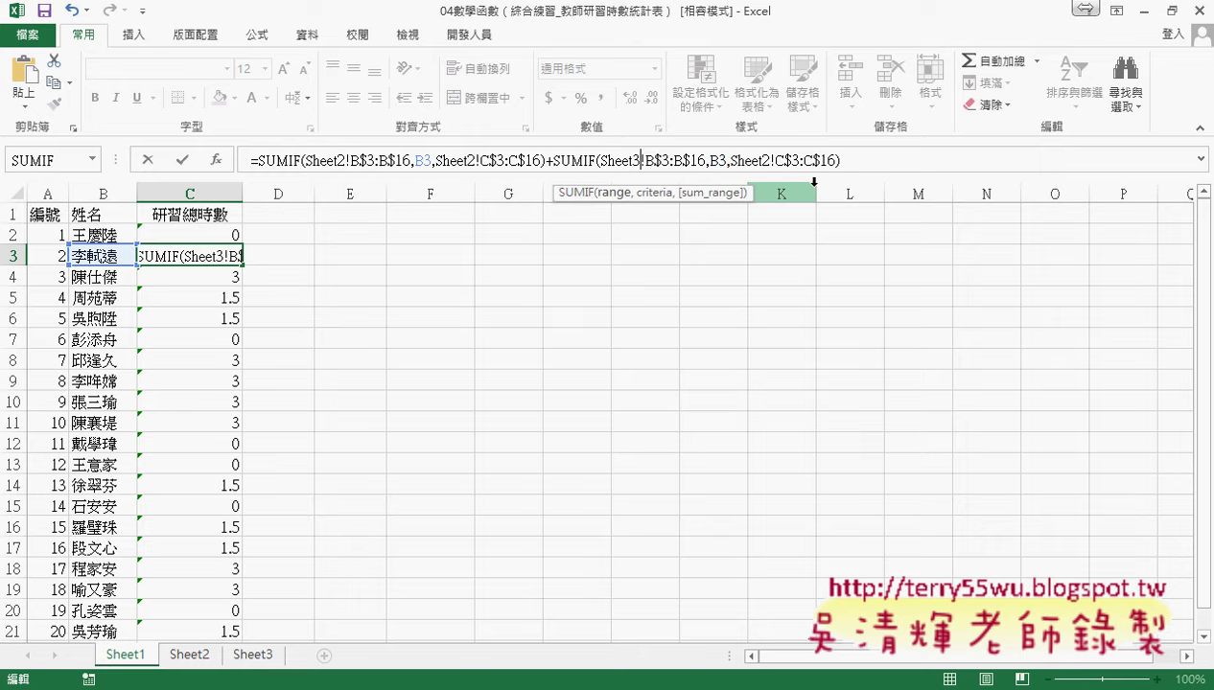
drag(762, 161, 770, 161)
text(3)
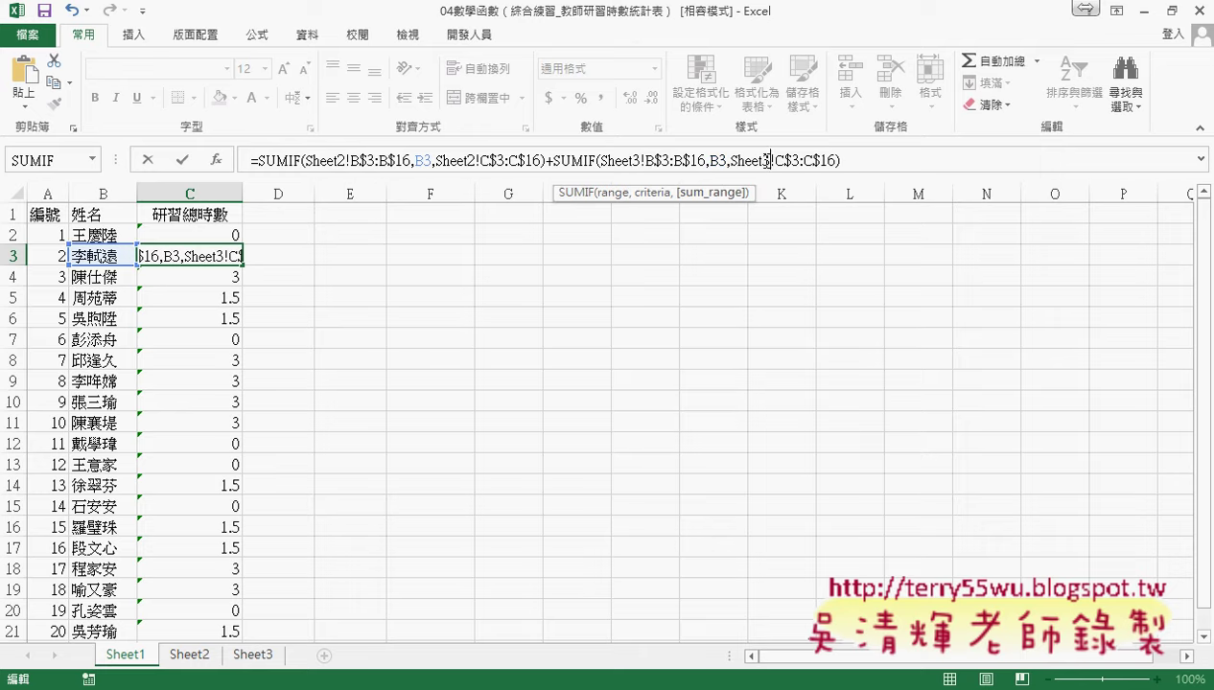
click(700, 160)
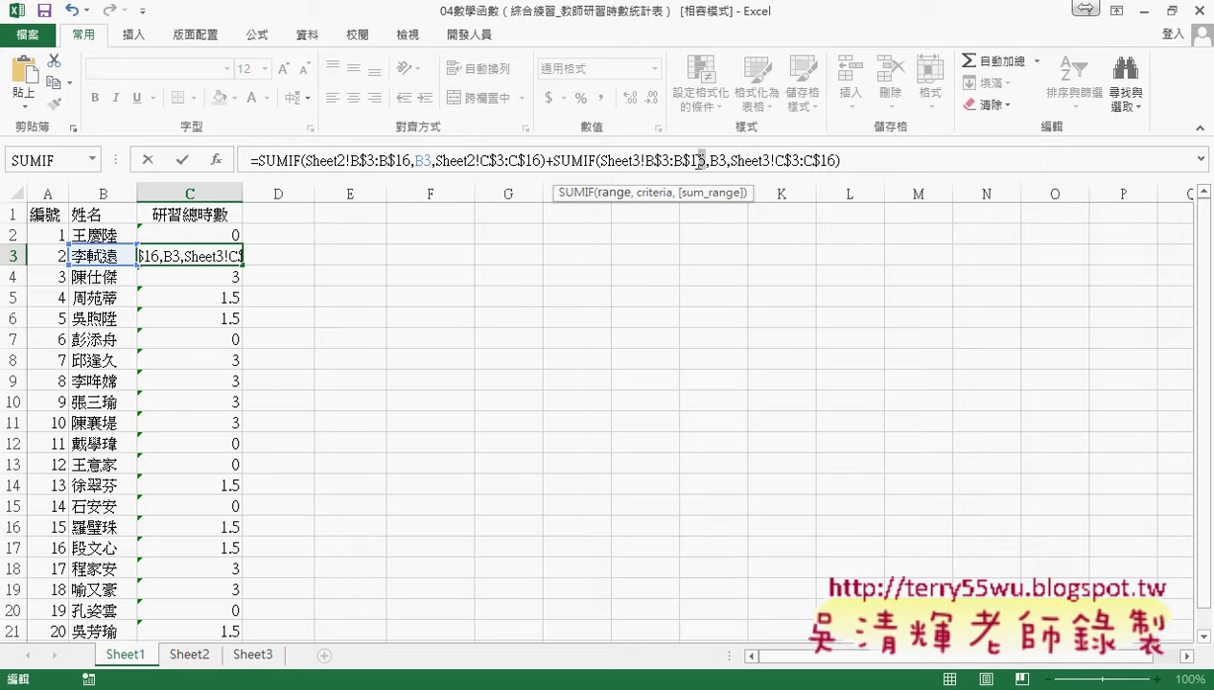
text(4)
drag(836, 160, 829, 159)
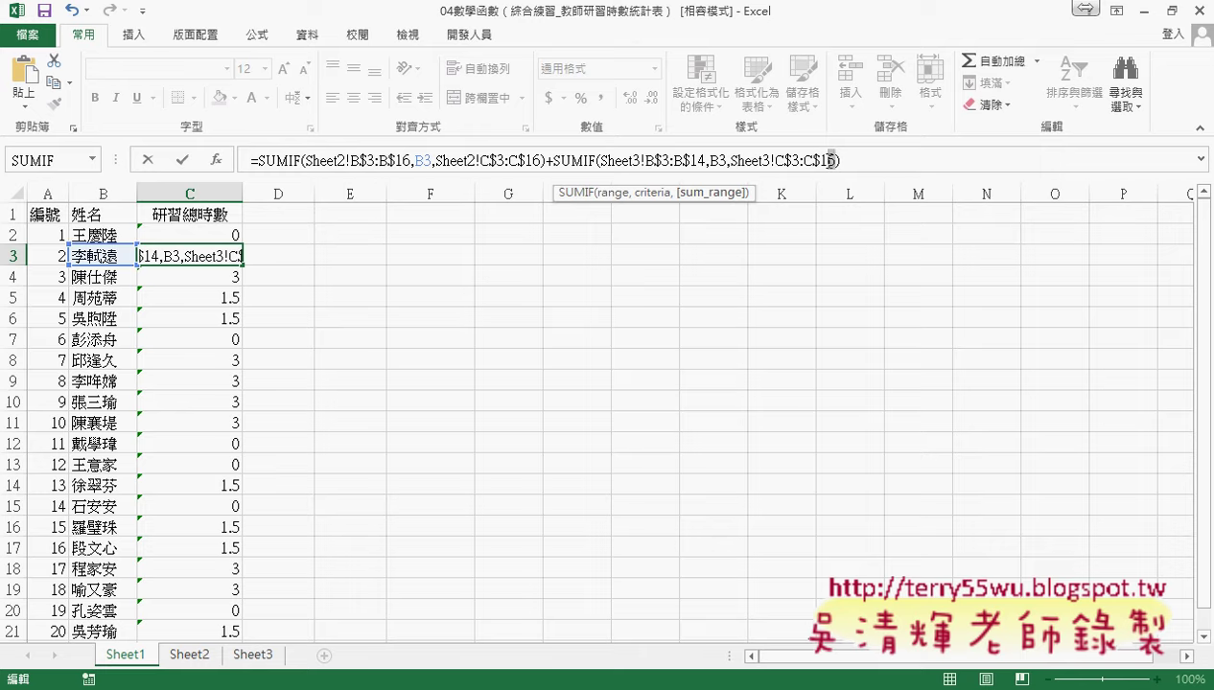
text(4)
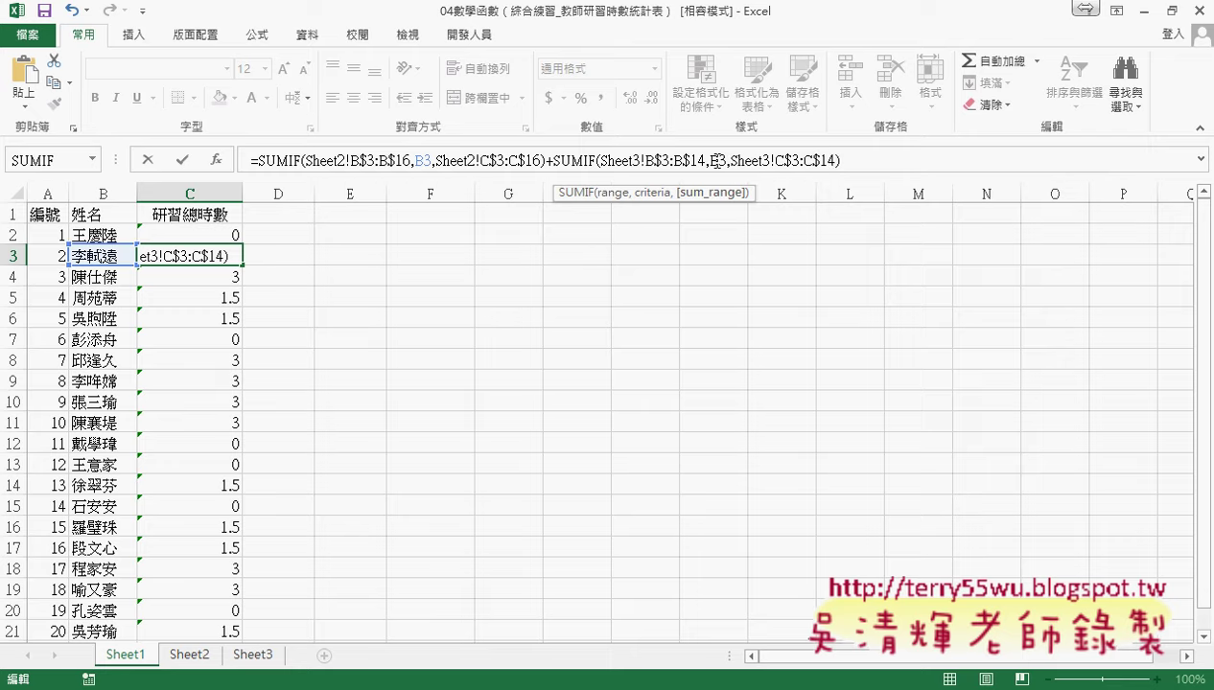
click(182, 161)
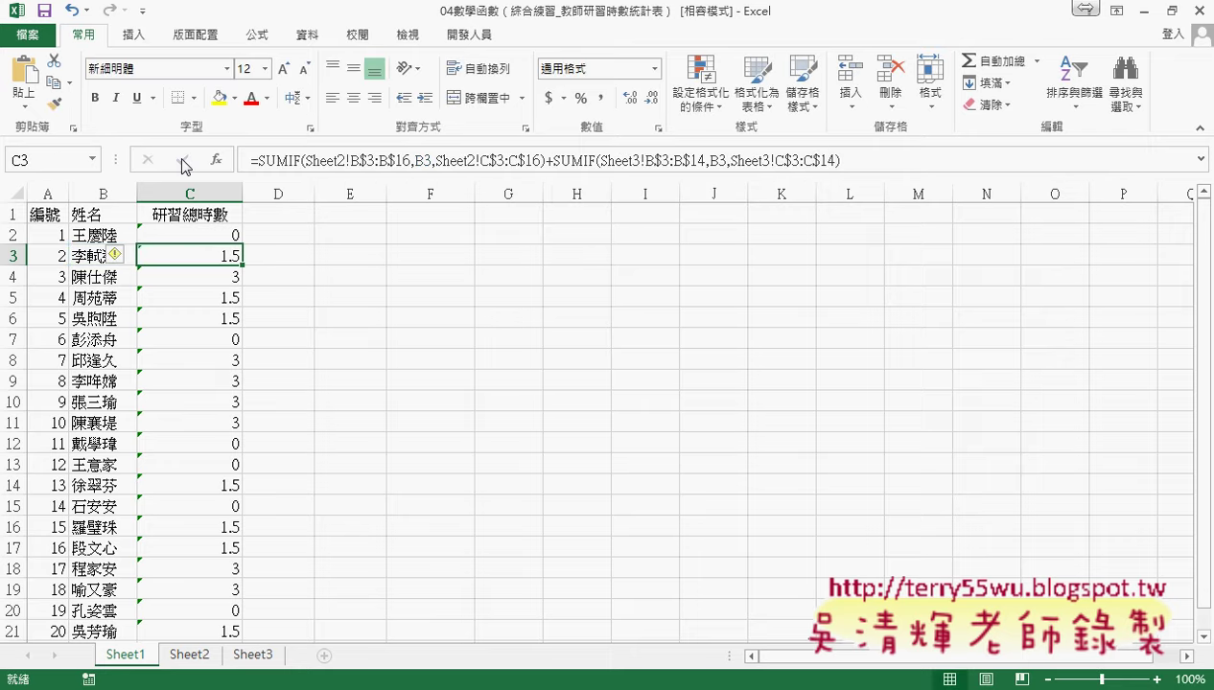
Step: Fill C3's combined two-sheet formula up into C2 and compare the C2 and C3 formulas
drag(242, 264, 247, 232)
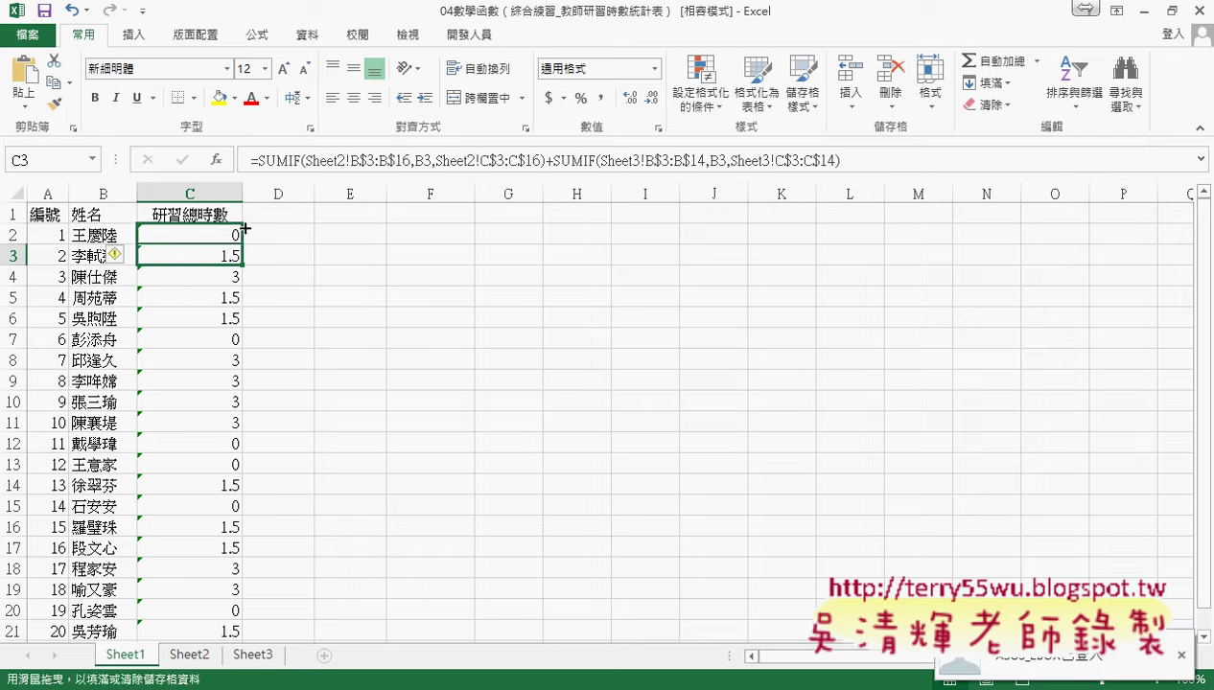
click(221, 232)
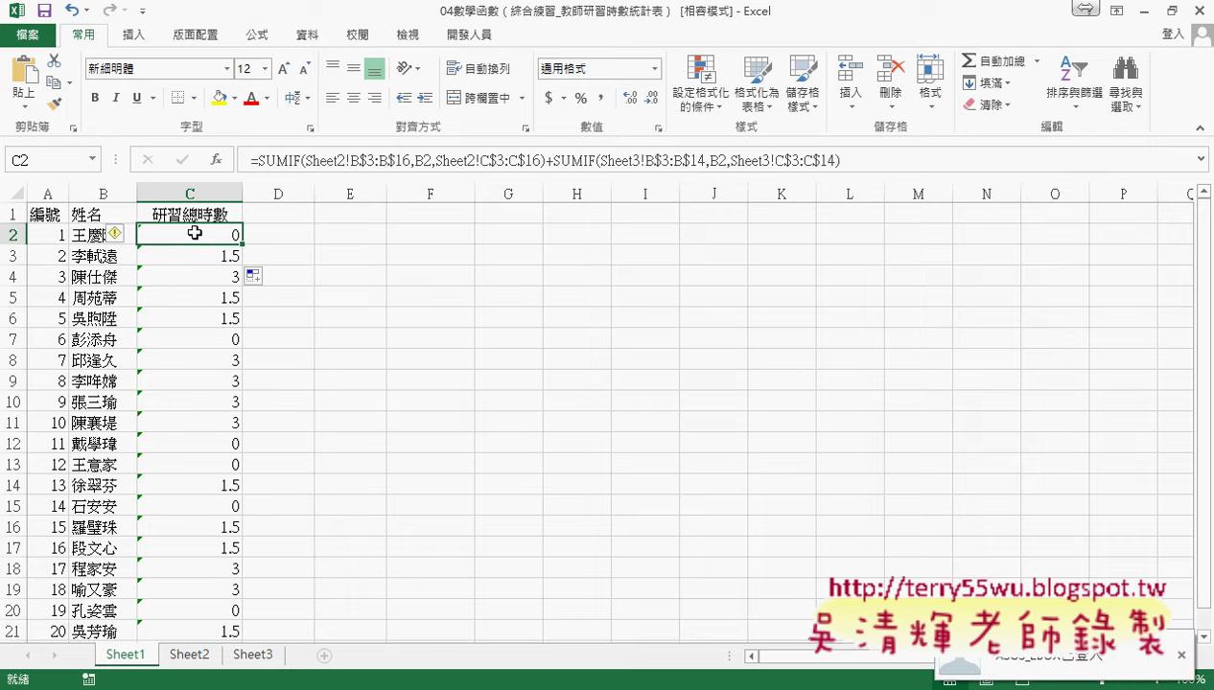
click(209, 257)
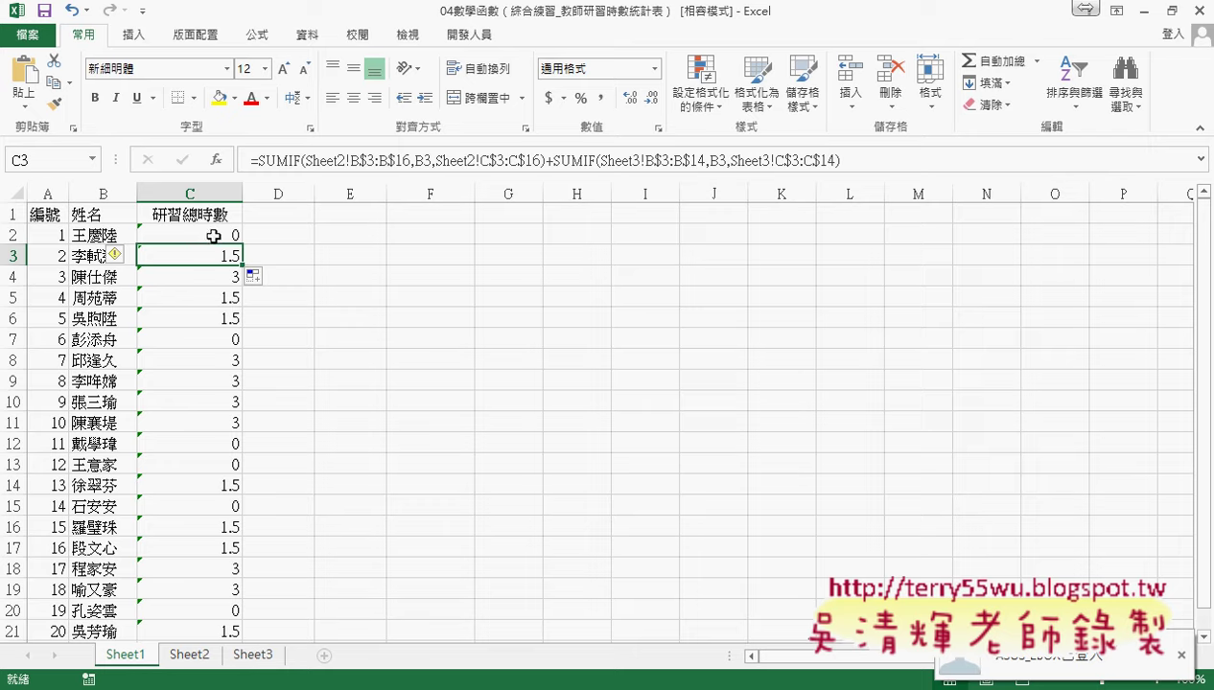
click(212, 235)
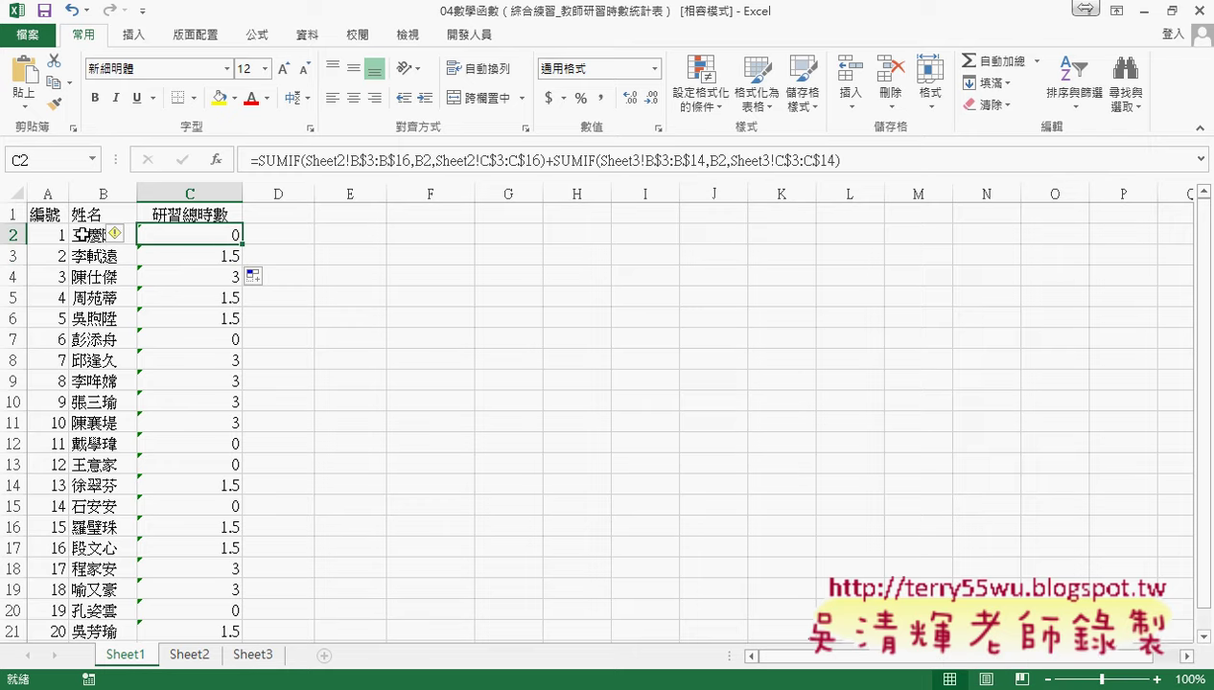
Step: Fill C2's combined formula down to C21 and verify the references in C6, C7 and C8
click(96, 233)
click(190, 234)
mouse_move(241, 245)
mouse_down()
mouse_move(235, 539)
mouse_move(235, 444)
mouse_up()
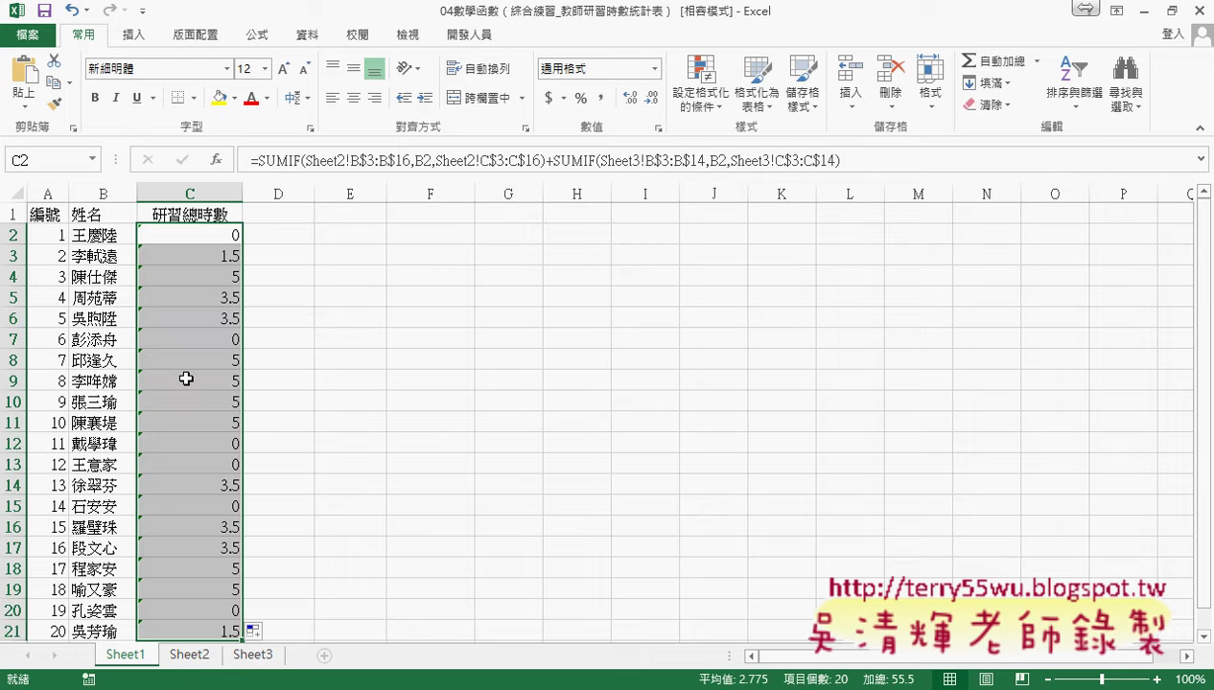
click(197, 356)
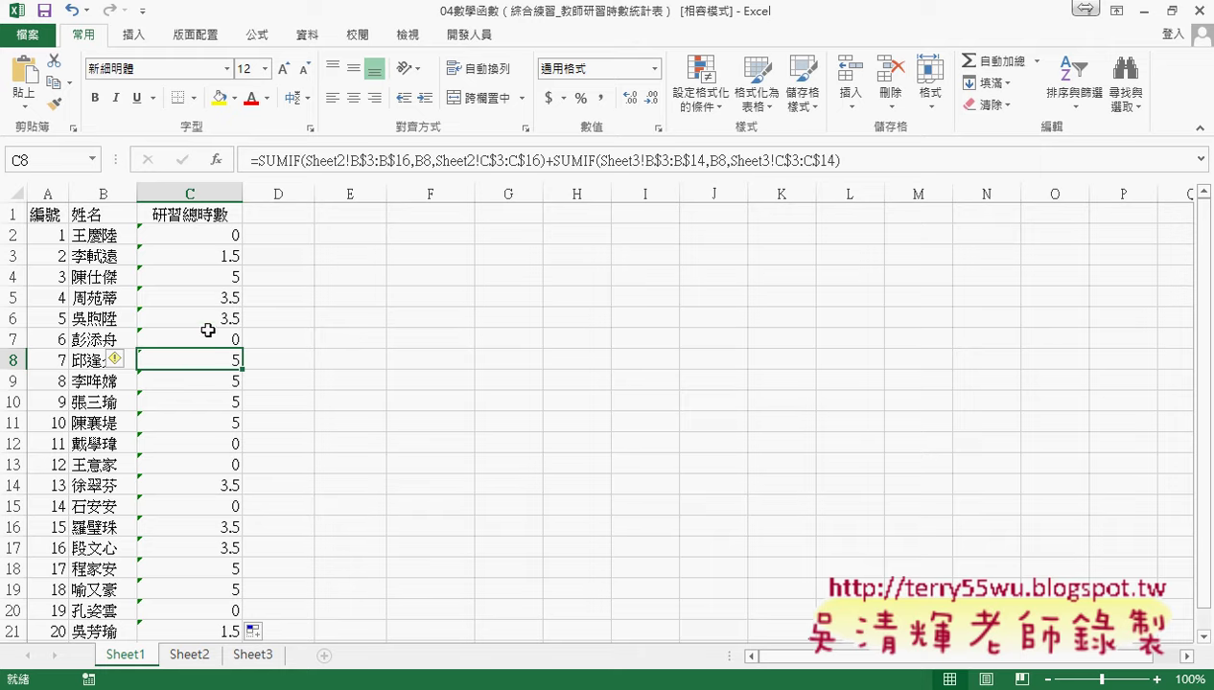
click(212, 315)
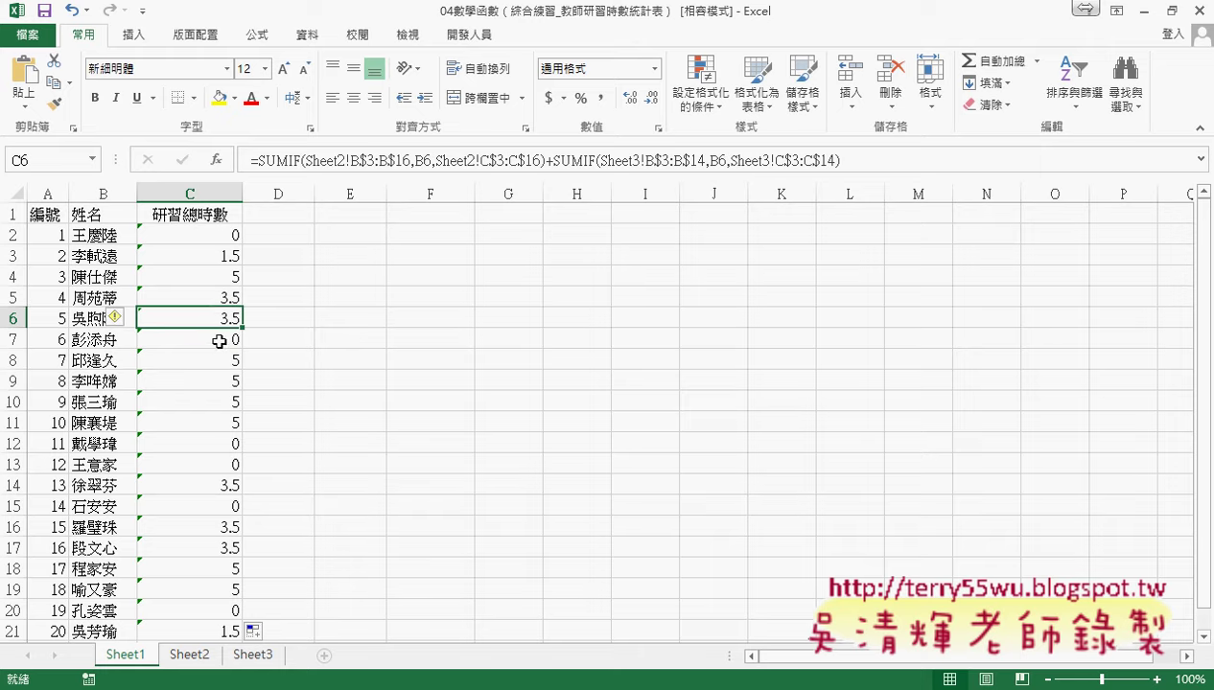
click(219, 340)
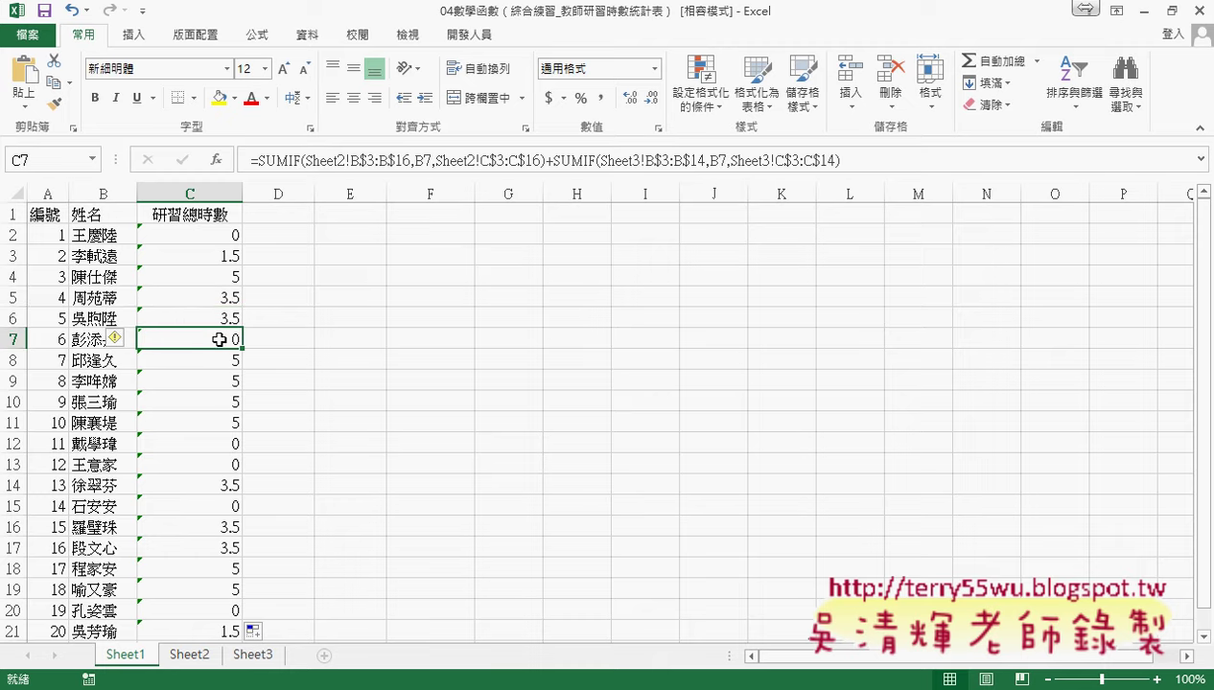
click(227, 233)
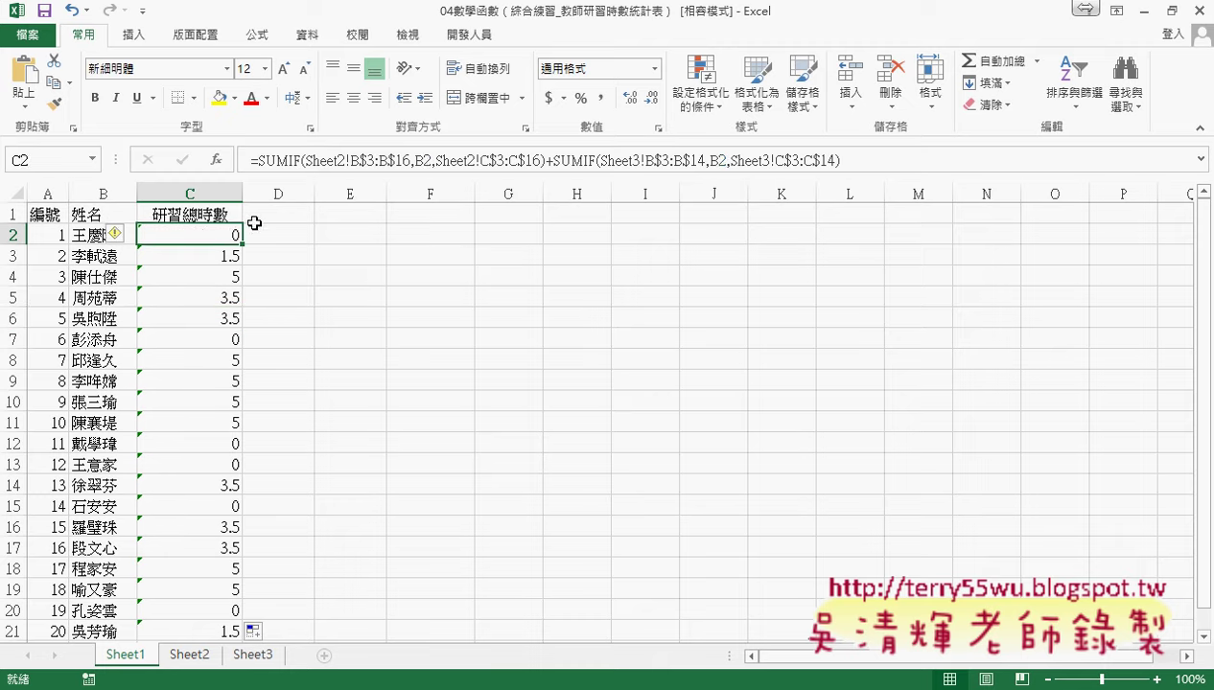
click(280, 160)
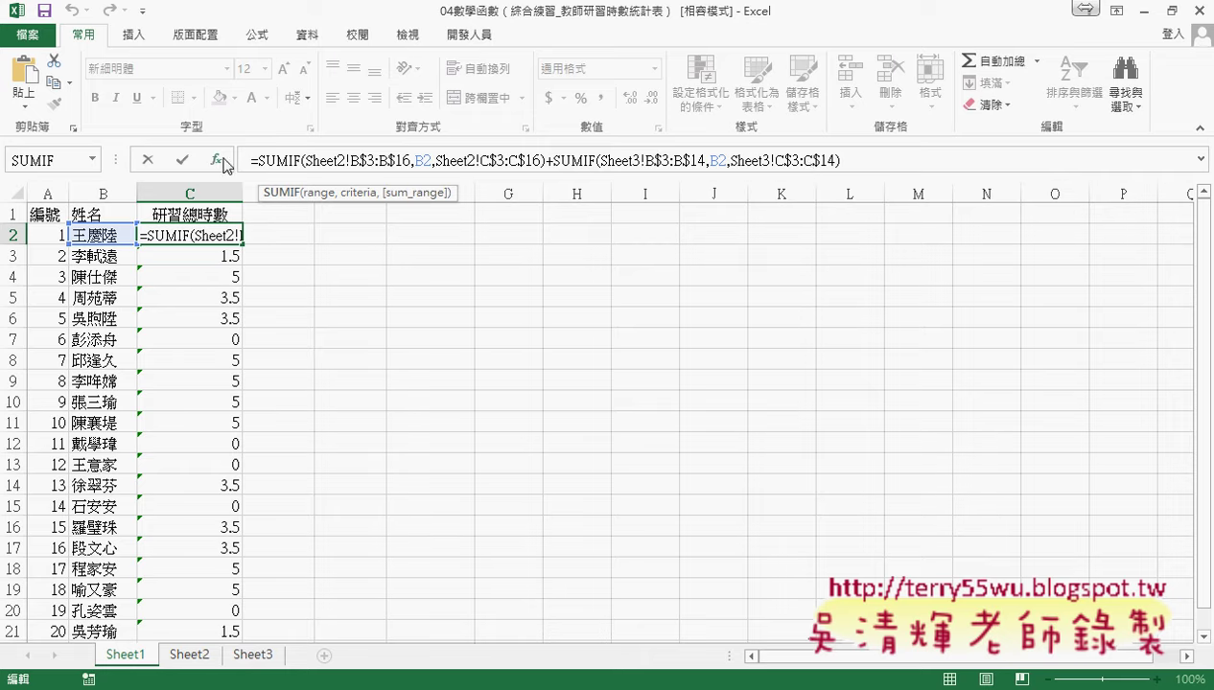
click(224, 163)
drag(656, 178, 563, 179)
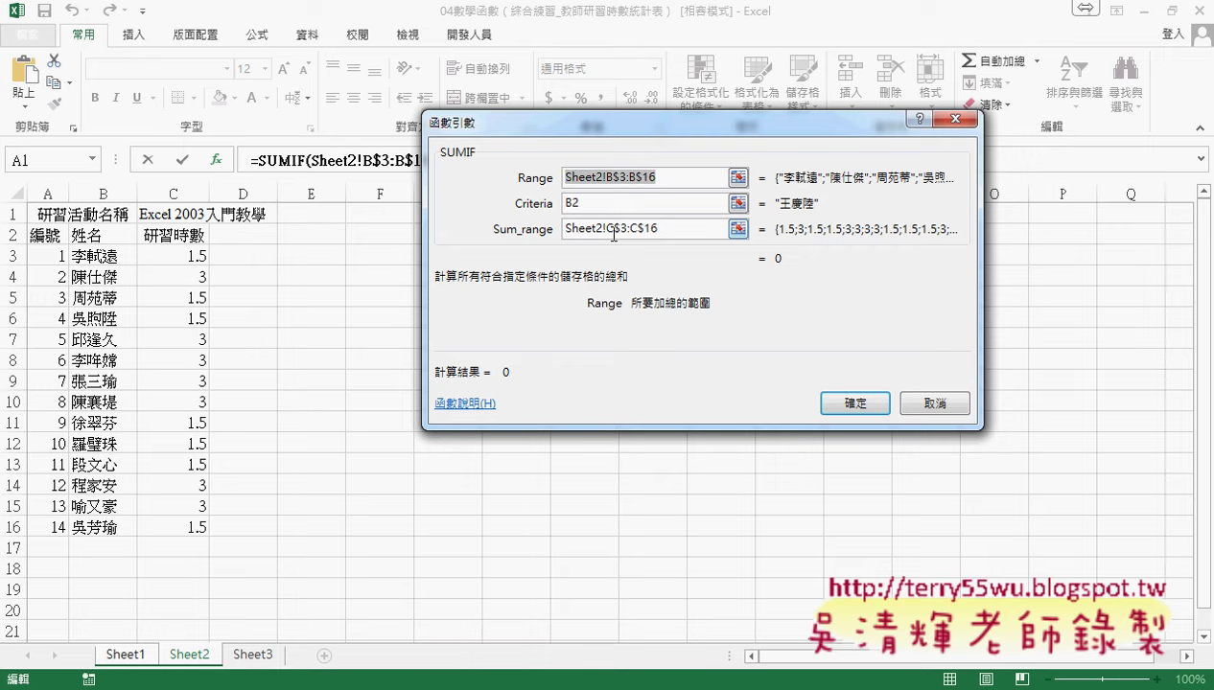
click(588, 203)
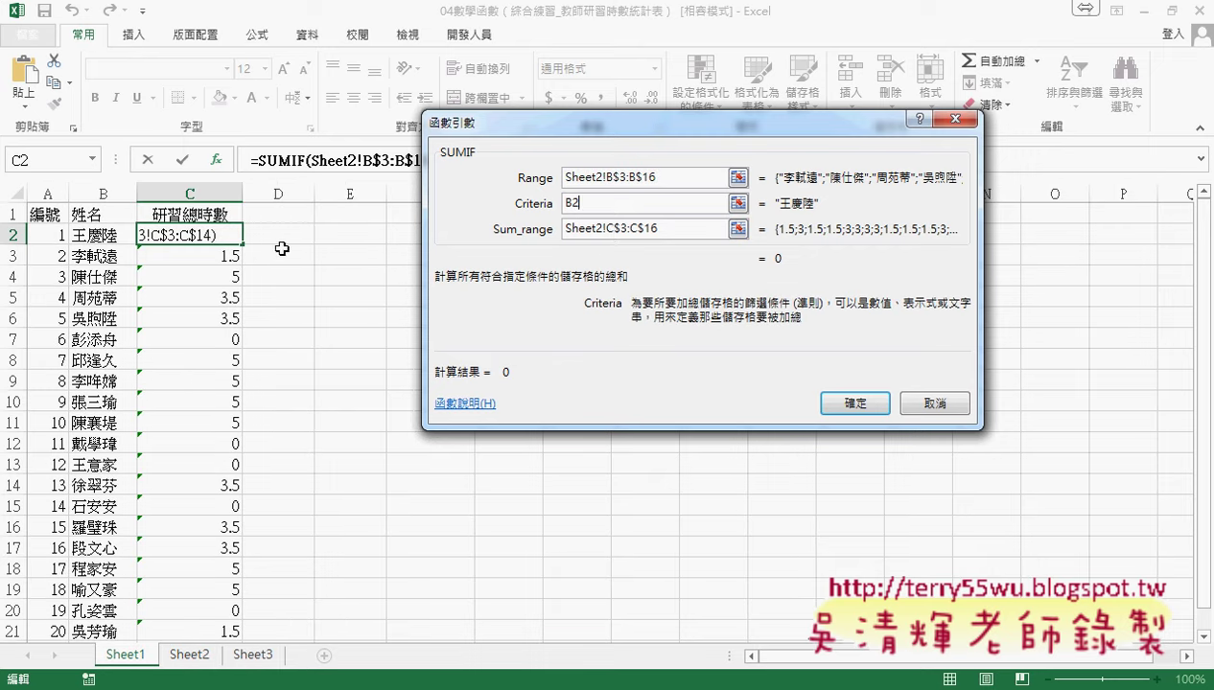
click(934, 403)
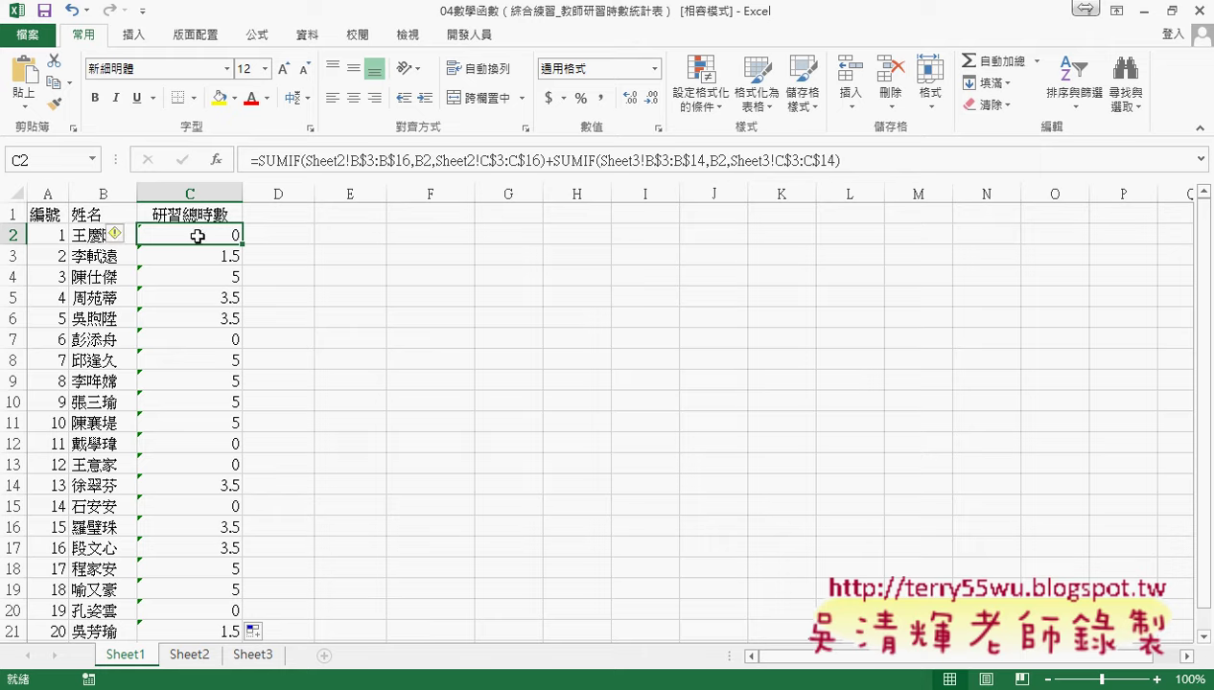
Step: Select the combined totals in C2:C21 on Sheet1
mouse_move(206, 233)
mouse_down()
mouse_move(209, 653)
mouse_move(233, 379)
mouse_up()
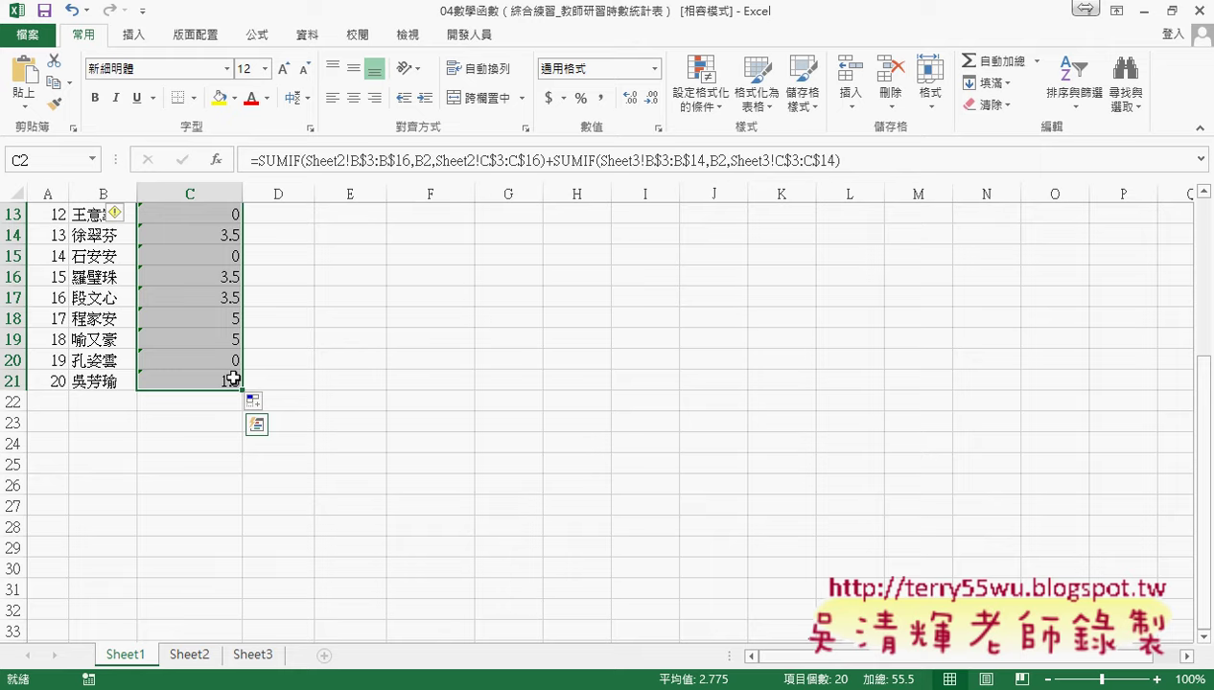
scroll(233, 379, up, 4)
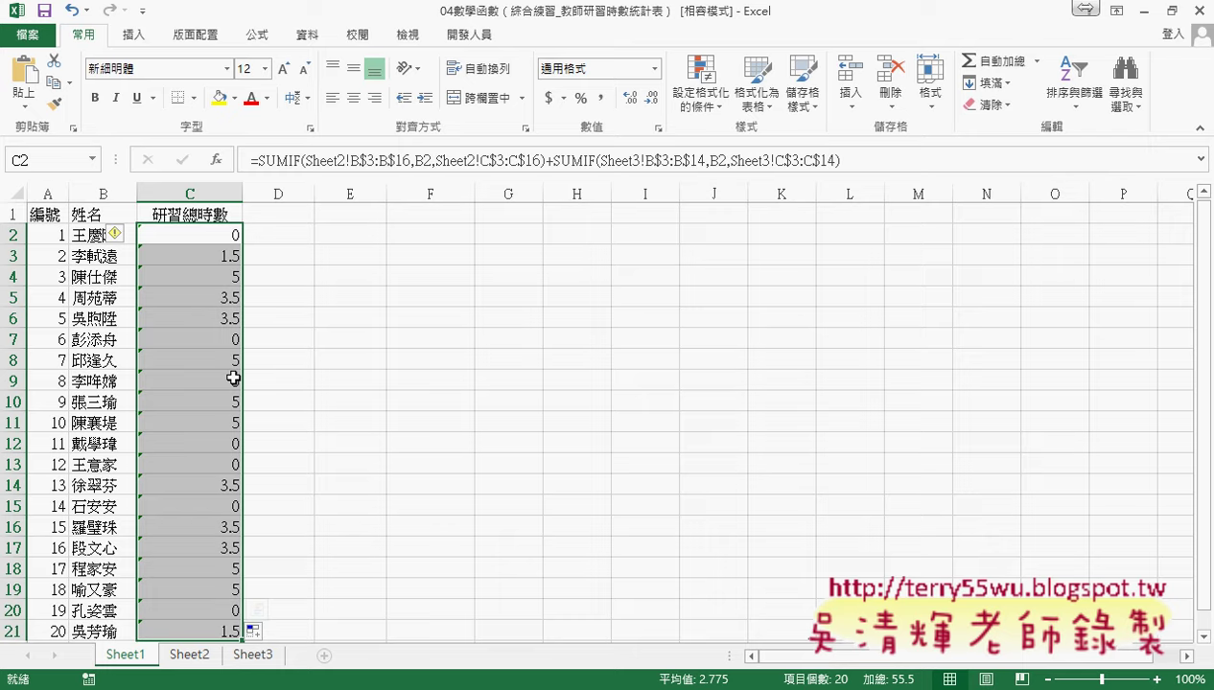
Step: Turn on Locked for the C2:C21 totals on Format Cells' Protection (保護) tab
right_click(188, 251)
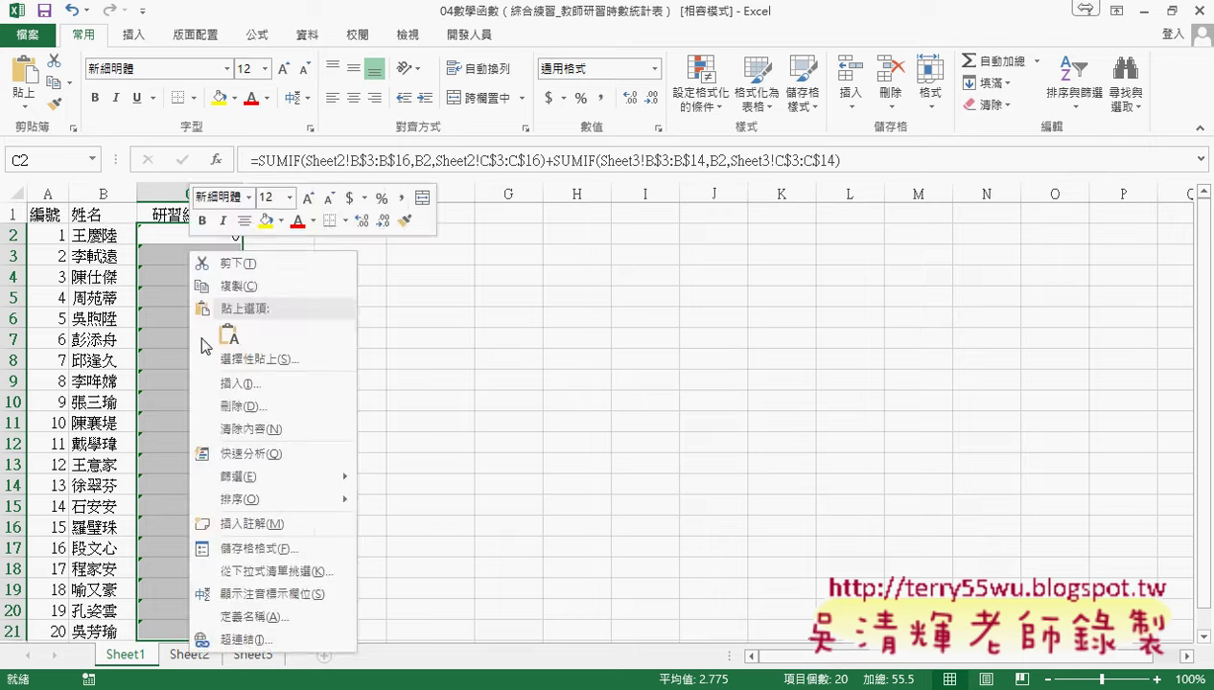
click(256, 552)
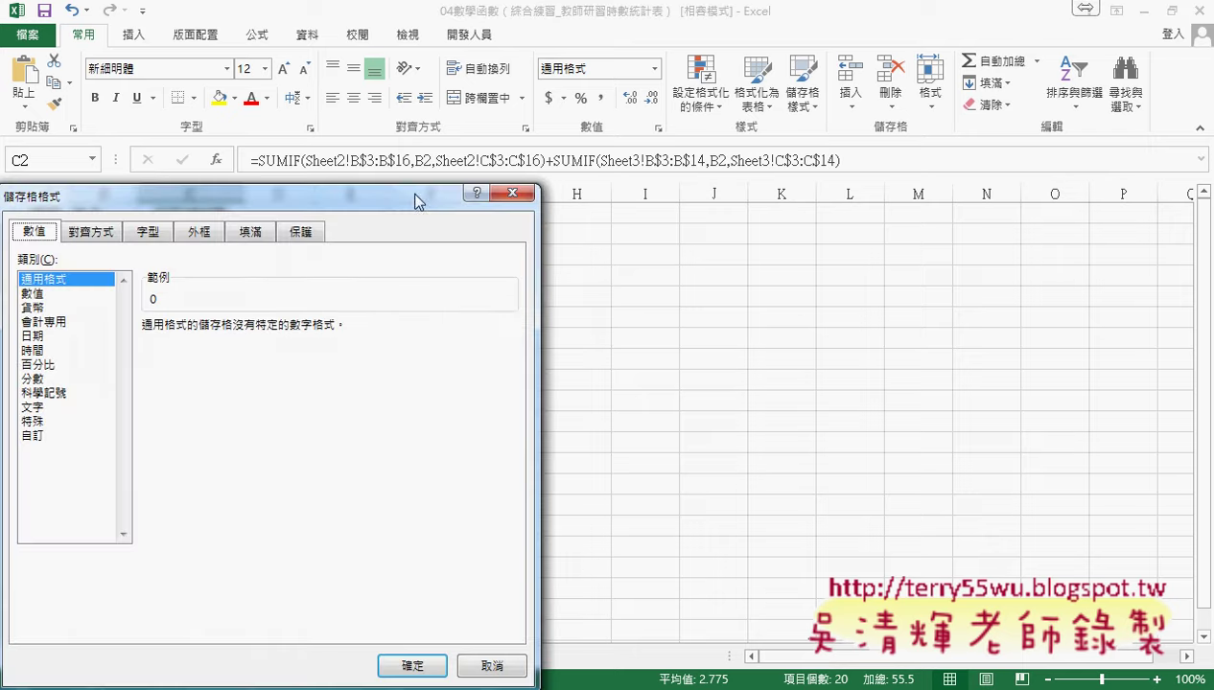
mouse_move(414, 196)
mouse_down()
mouse_move(487, 210)
mouse_move(864, 194)
mouse_up()
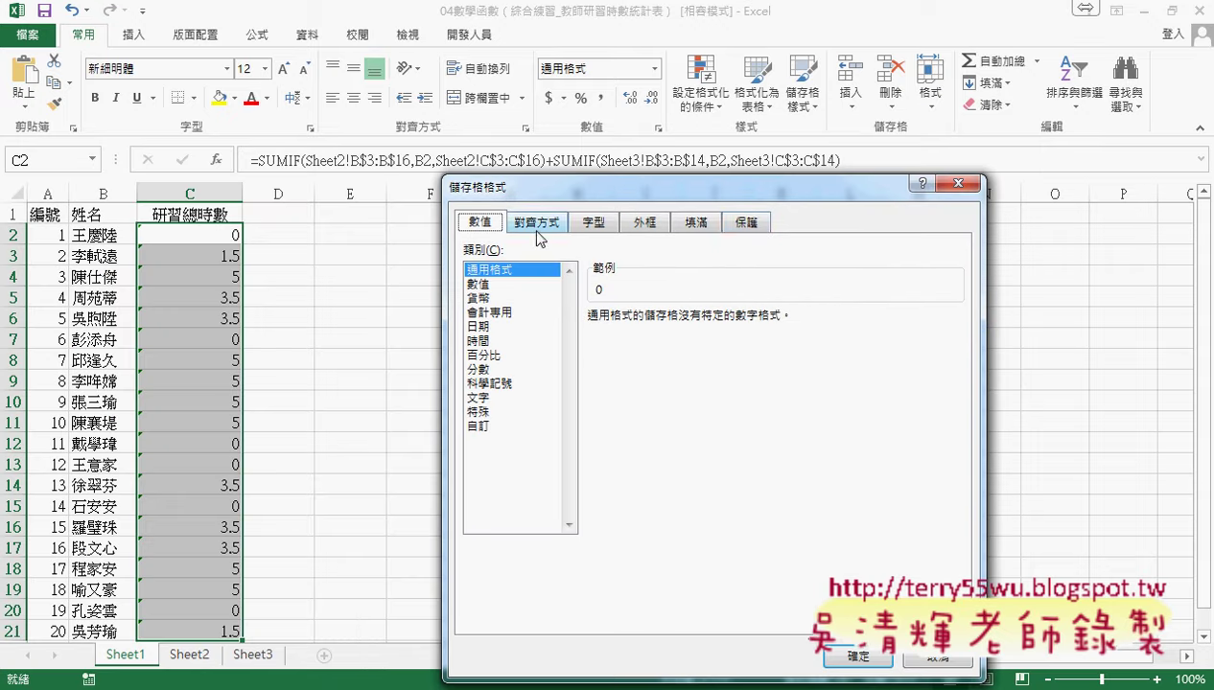
click(732, 230)
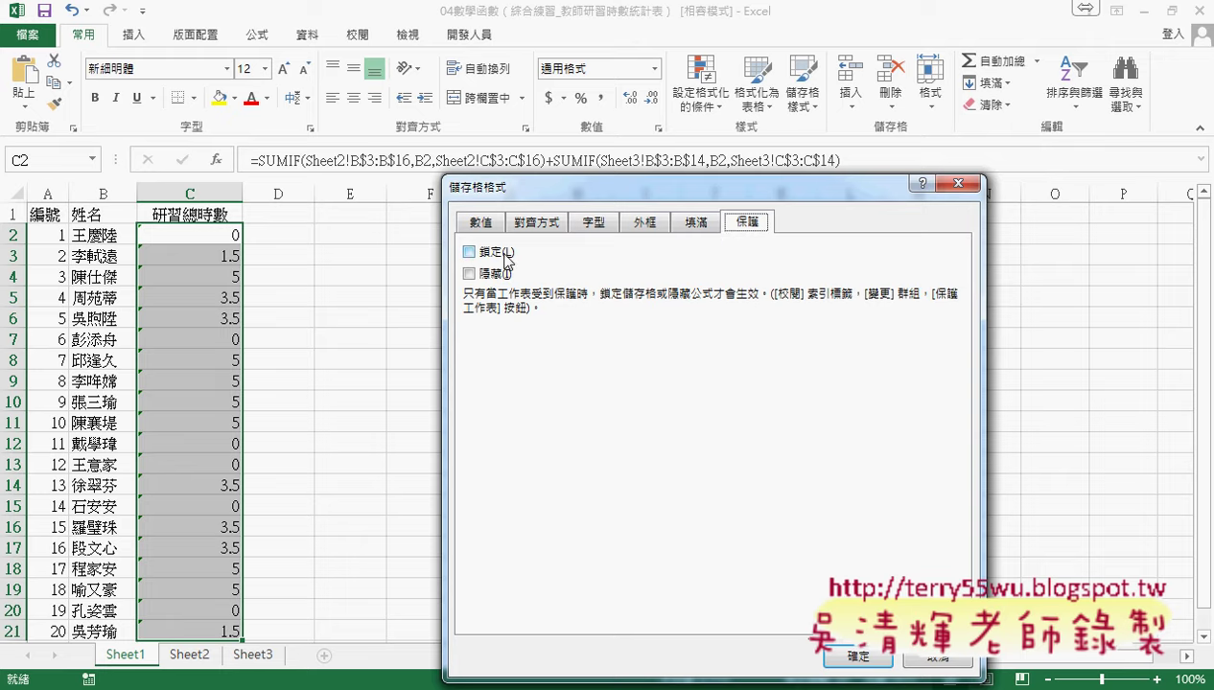
click(469, 253)
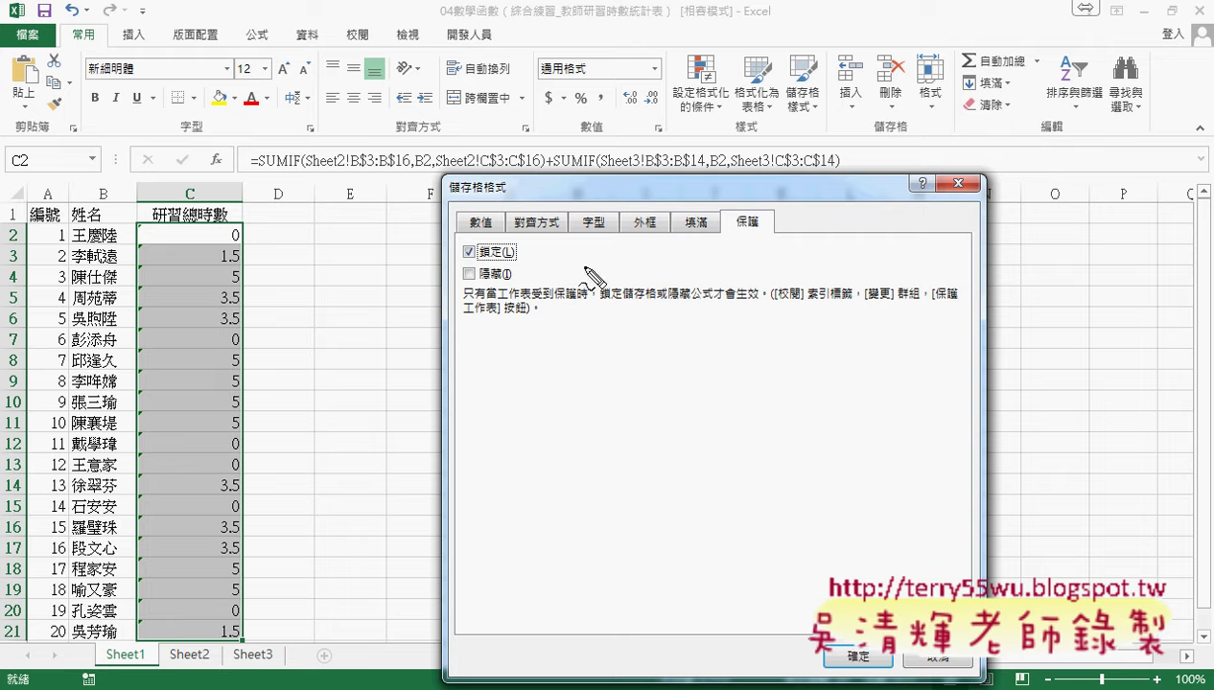
mouse_move(126, 220)
mouse_down()
mouse_move(119, 623)
mouse_move(247, 640)
mouse_up()
mouse_move(152, 218)
mouse_down()
mouse_move(265, 551)
mouse_move(251, 640)
mouse_up()
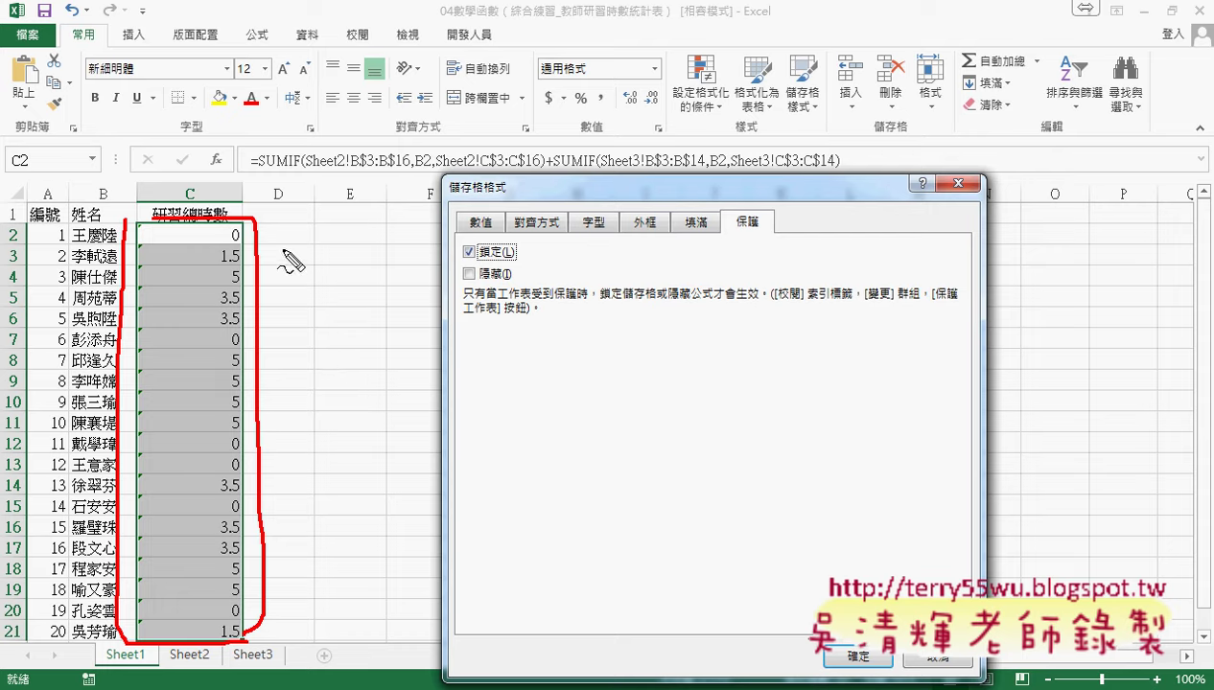
mouse_move(265, 240)
mouse_down()
mouse_move(369, 201)
mouse_move(498, 198)
mouse_up()
drag(739, 241, 774, 242)
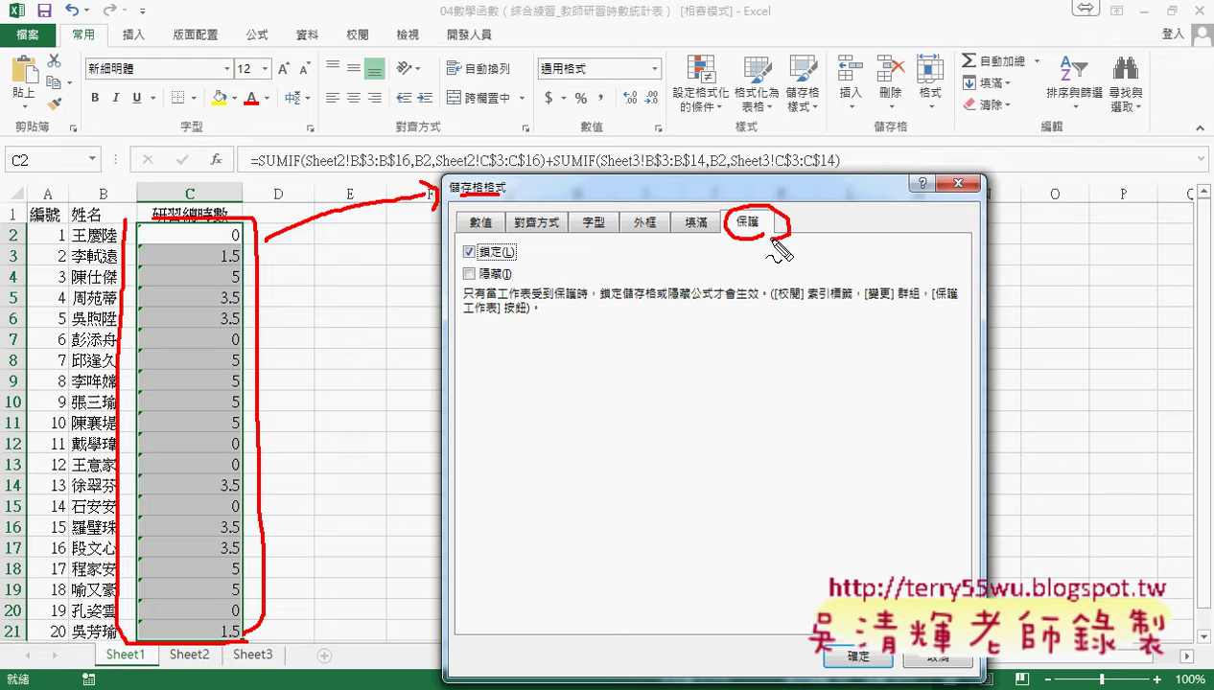
key(Escape)
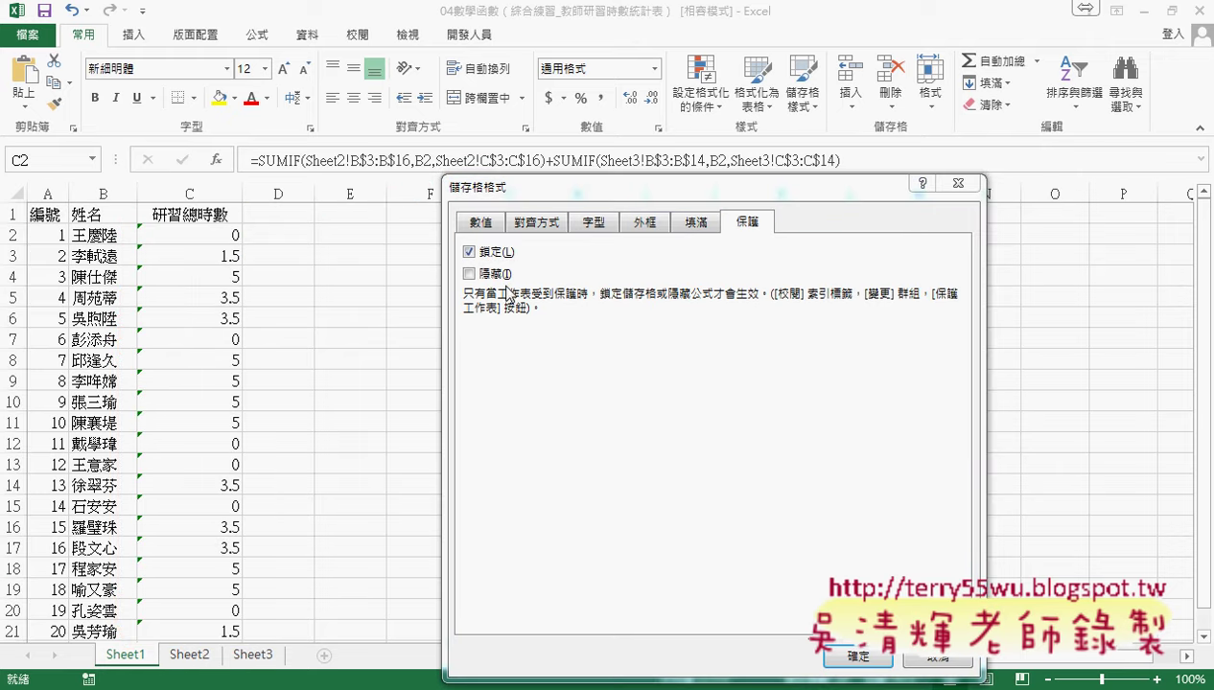
Step: Mark the C2:C21 totals as both Locked and Hidden in Format Cells Protection and confirm
click(468, 275)
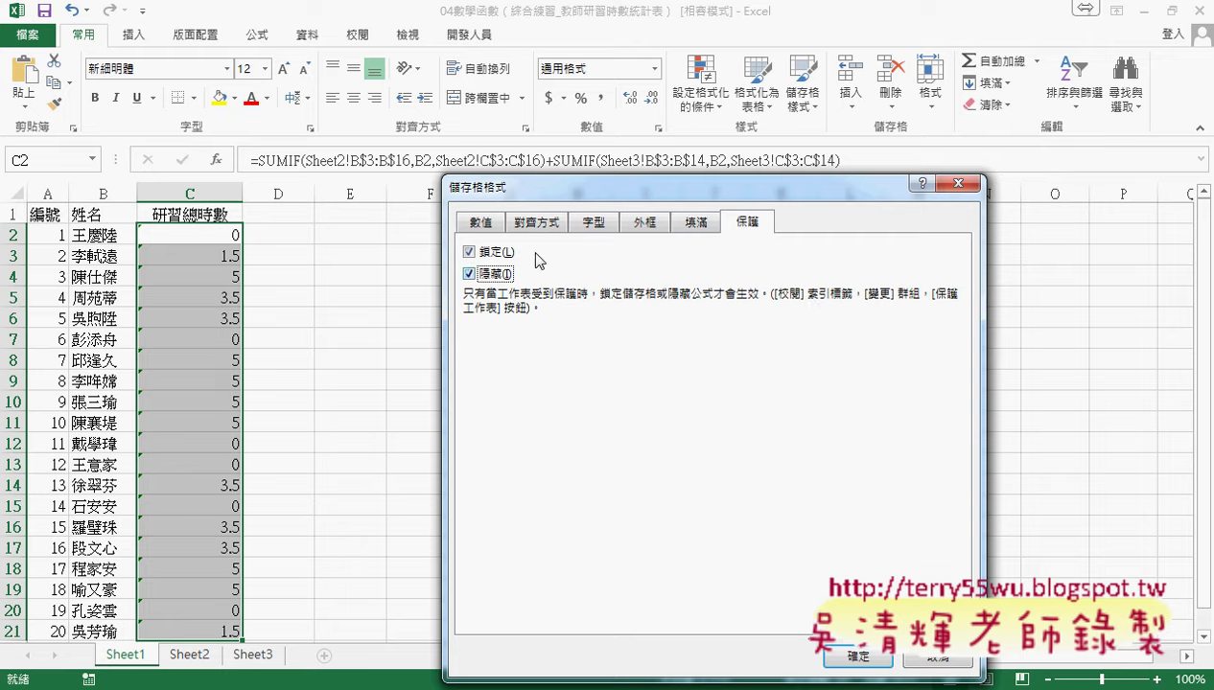
click(469, 252)
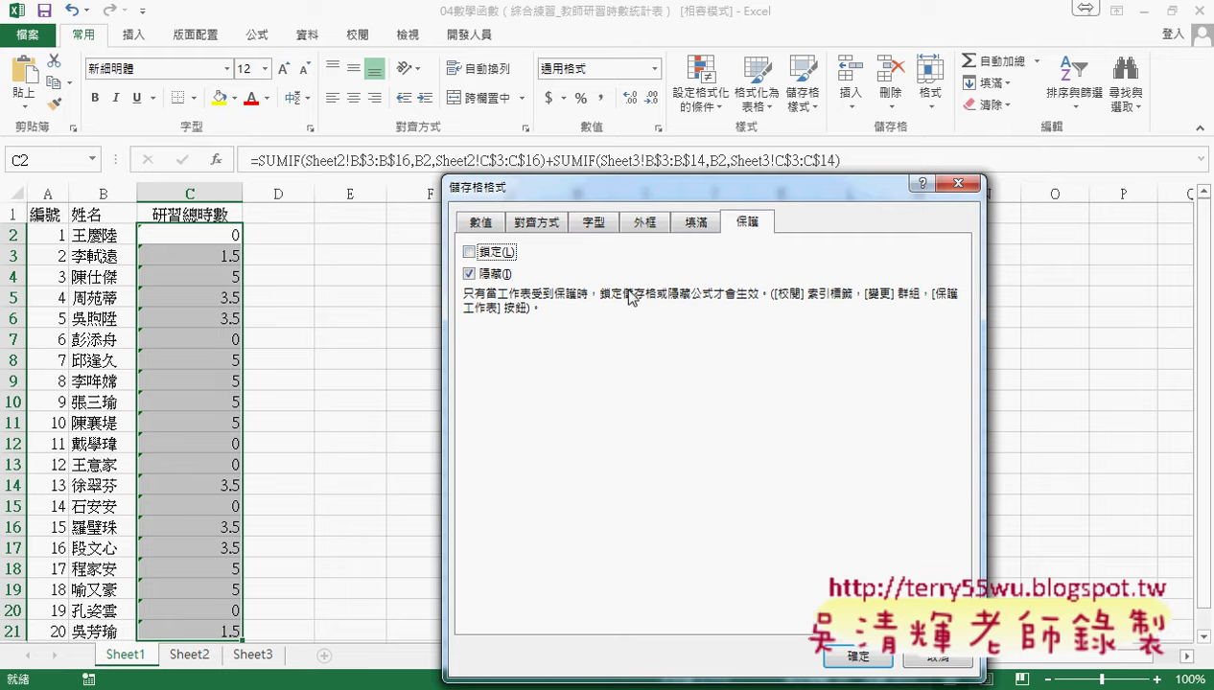
click(469, 252)
click(860, 657)
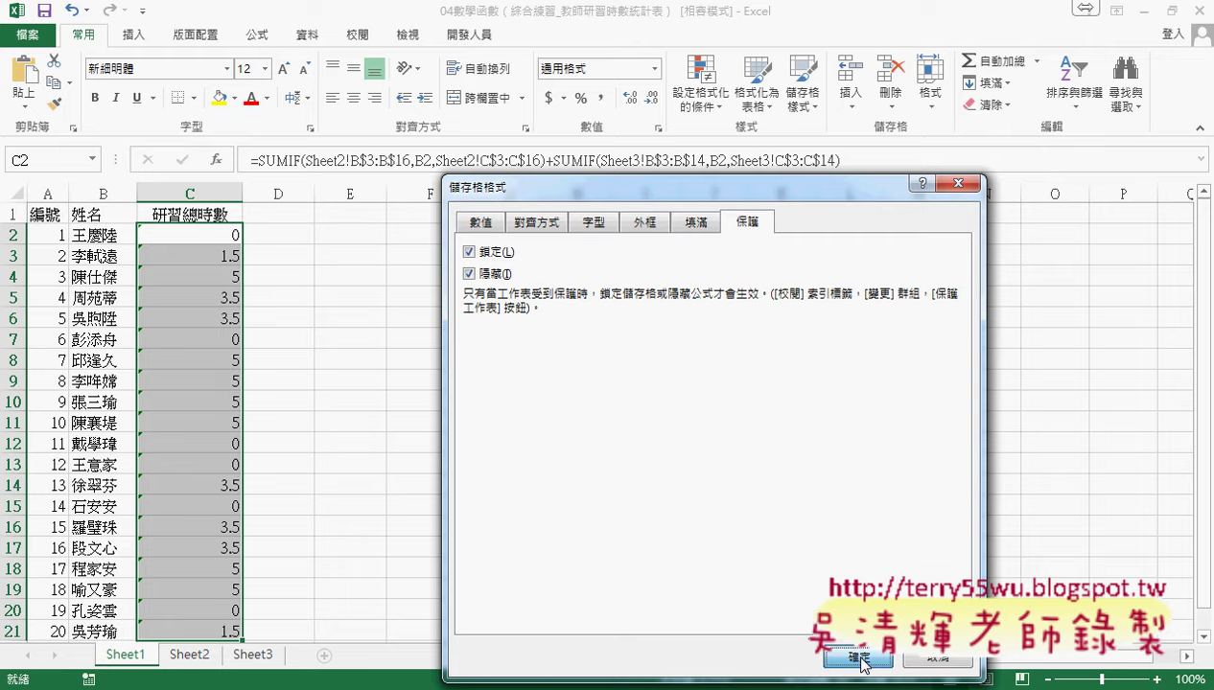
click(860, 658)
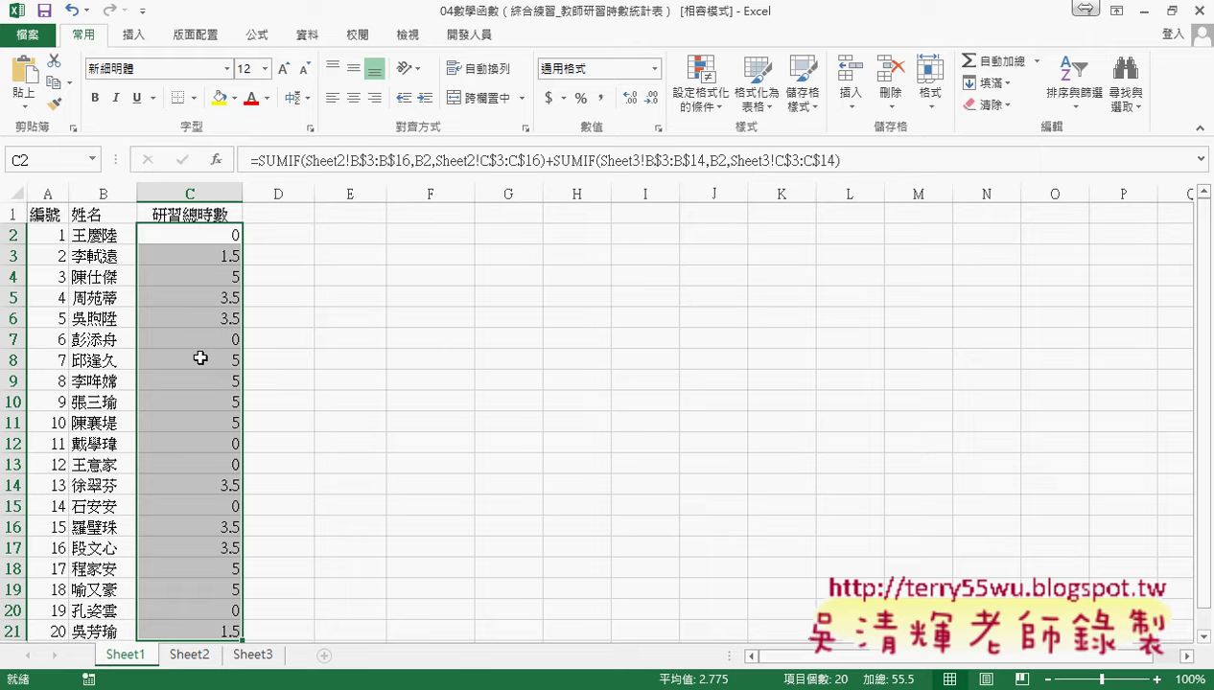
Step: Protect Sheet1 from the Review tab with a password, re-entering it to confirm
click(358, 34)
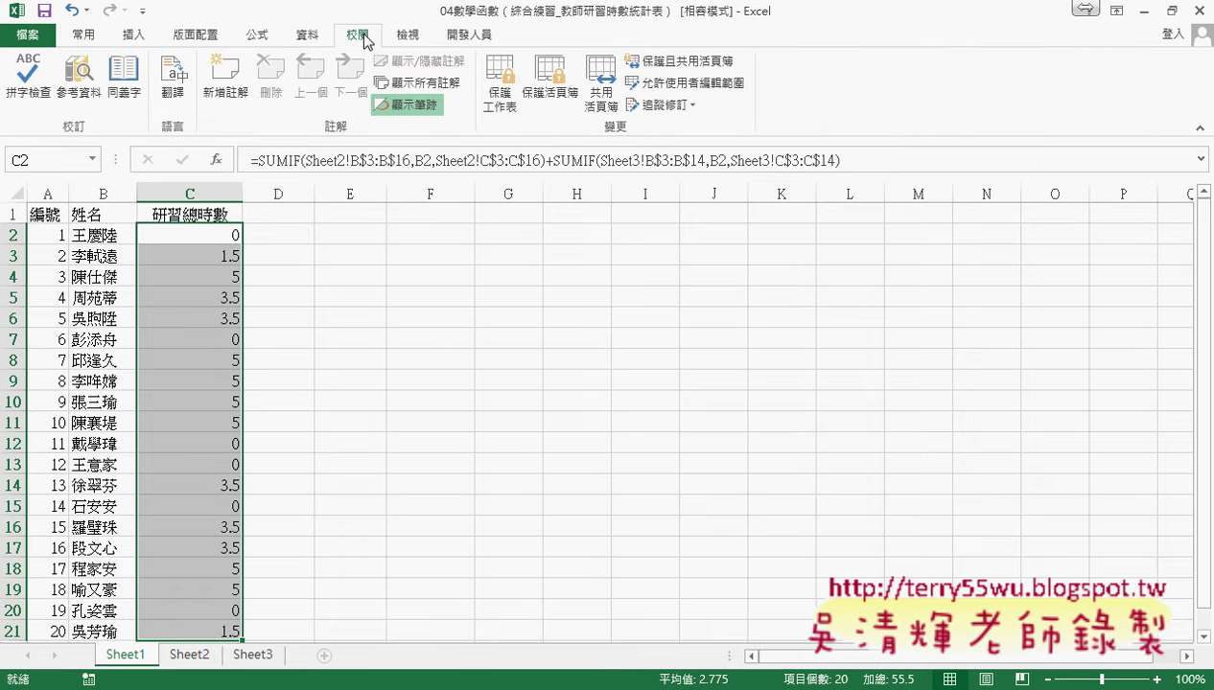
click(502, 104)
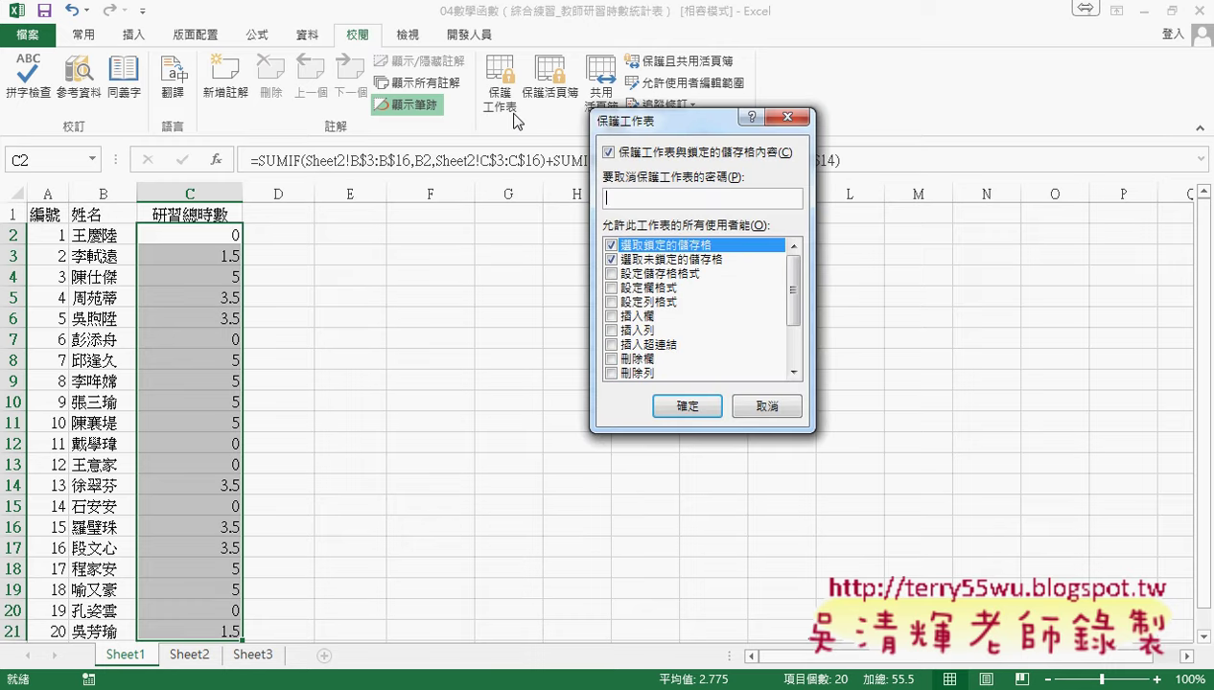
click(686, 411)
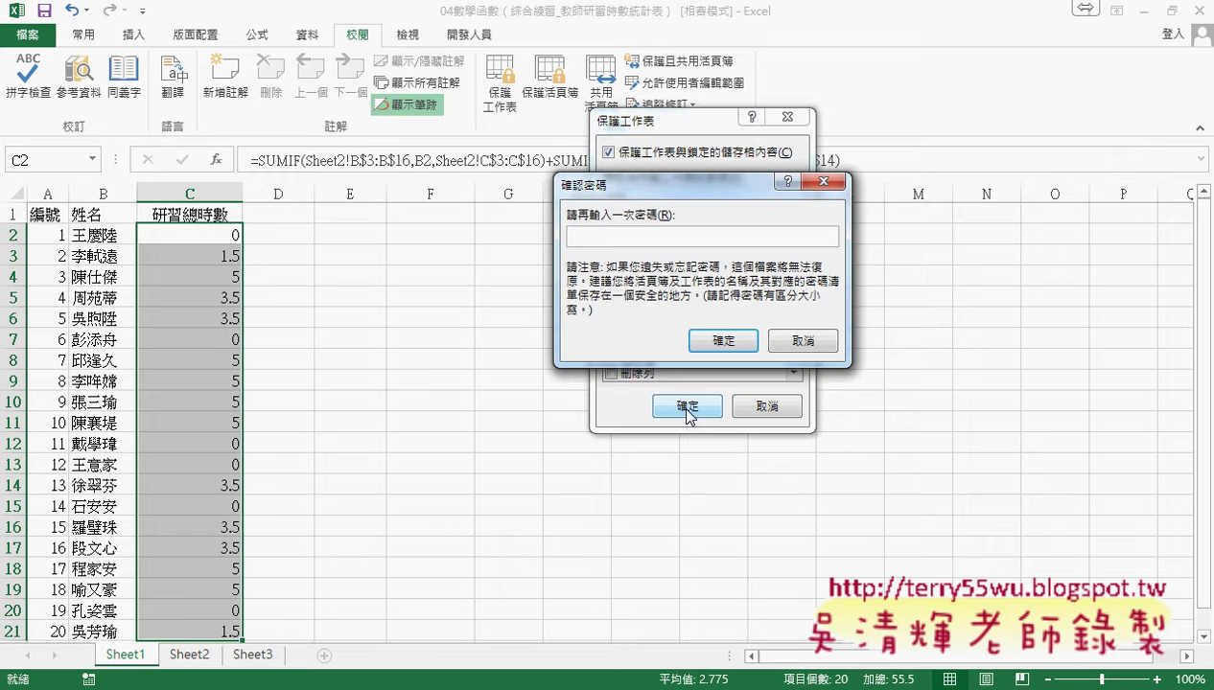
key(Return)
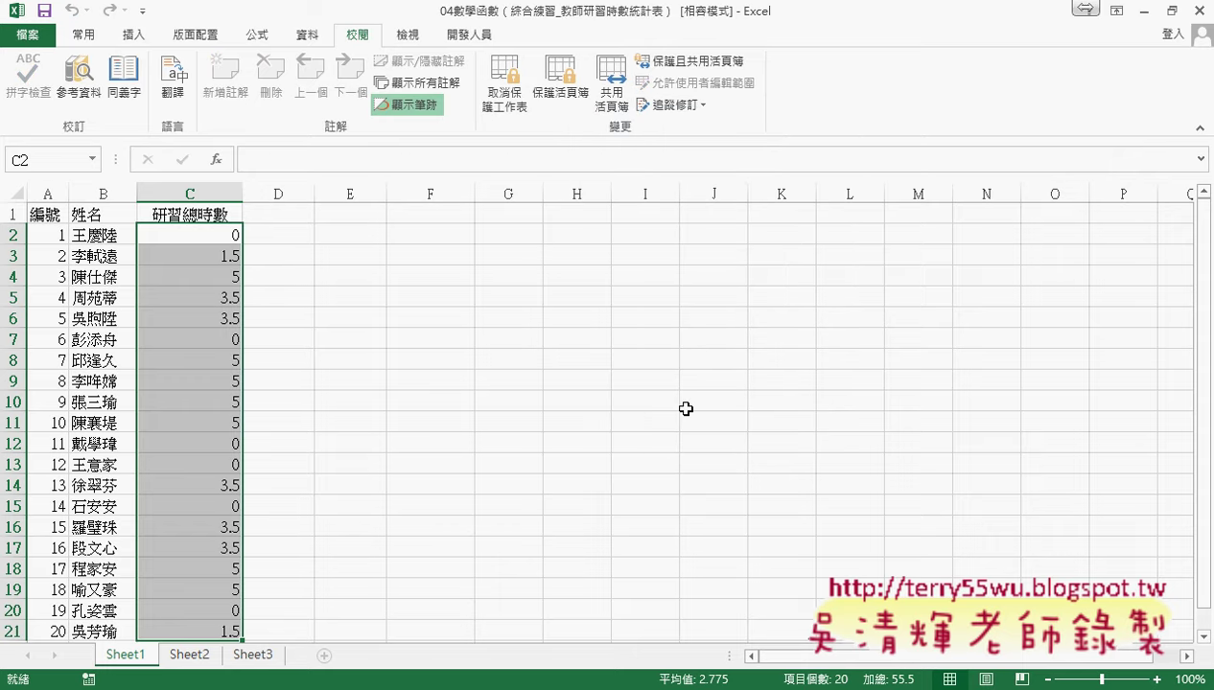
Step: Select C2 to confirm its formula is hidden, then try deleting it to trigger the protection warning
click(423, 342)
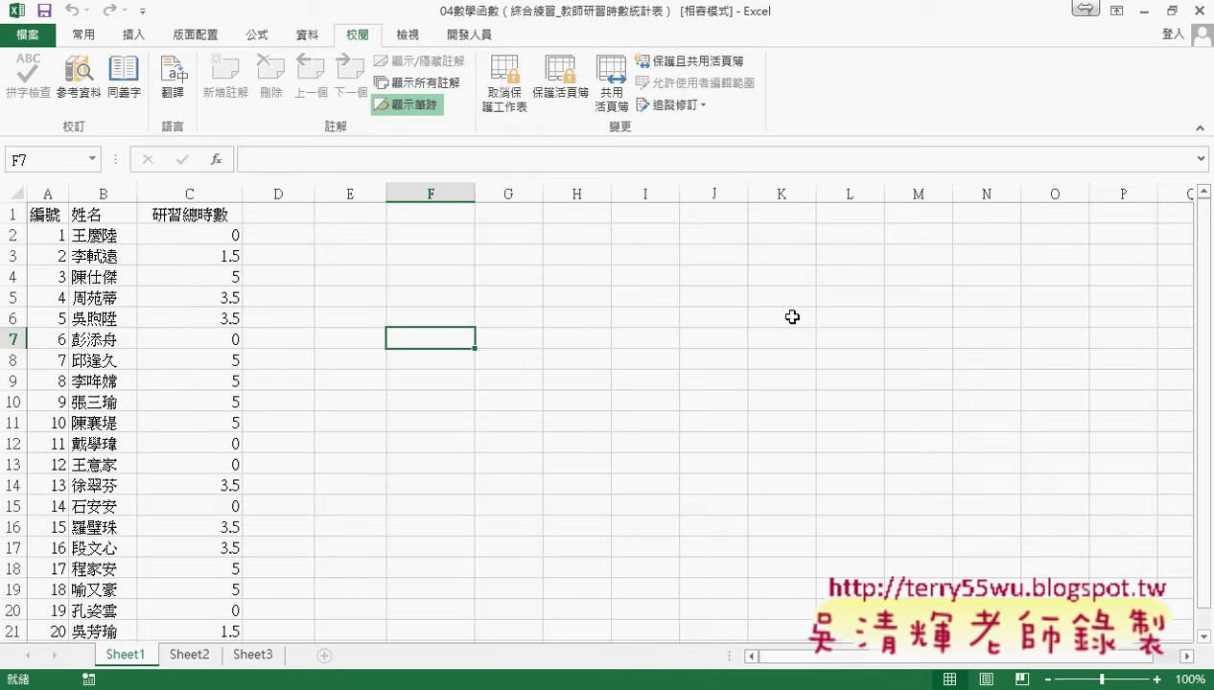
click(217, 239)
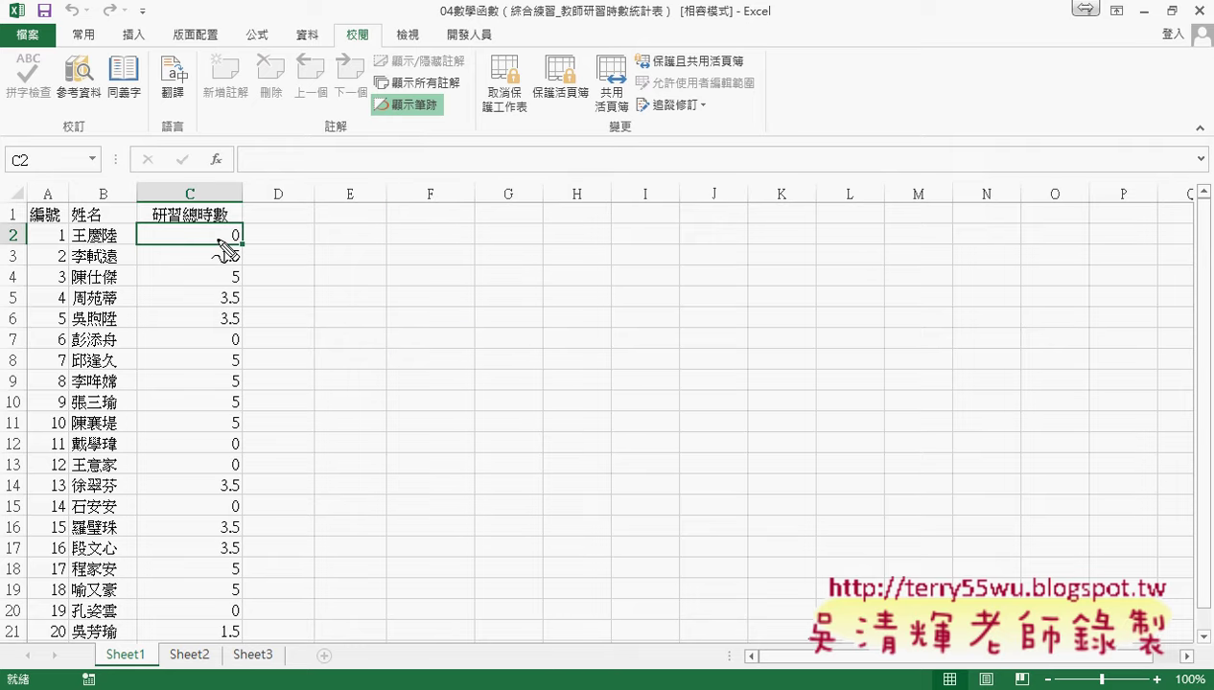
mouse_move(251, 270)
mouse_down()
mouse_move(230, 219)
mouse_move(262, 171)
mouse_move(255, 180)
mouse_move(542, 173)
mouse_move(329, 179)
mouse_up()
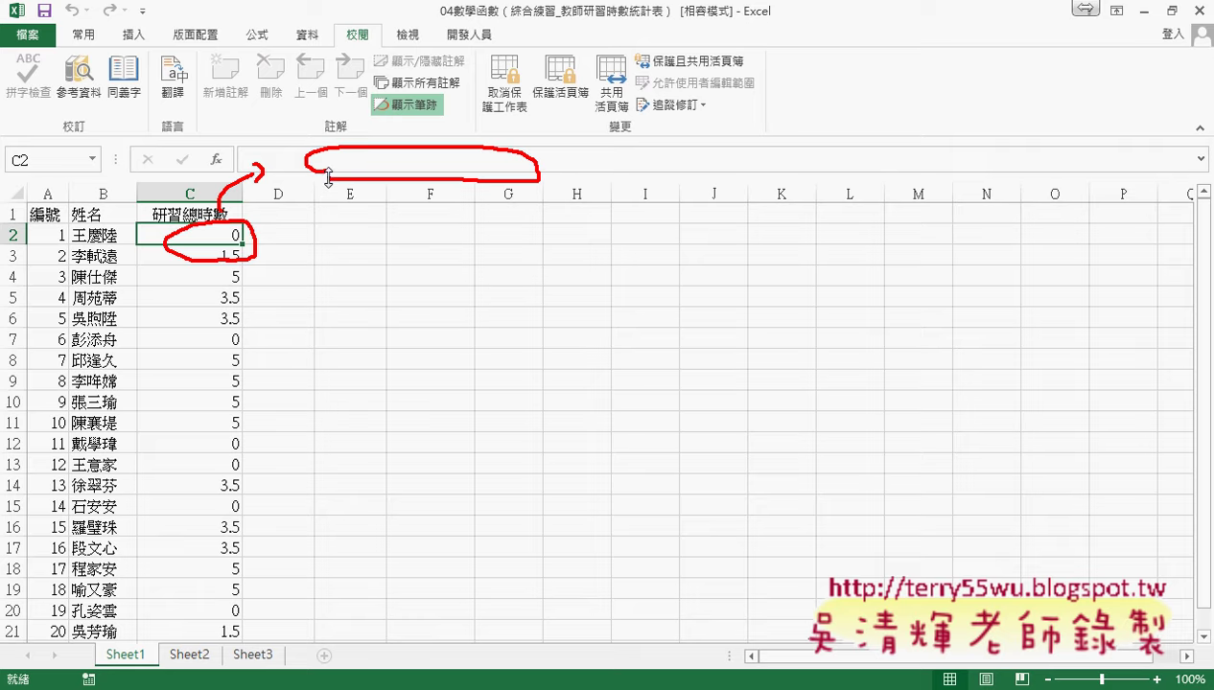
key(Escape)
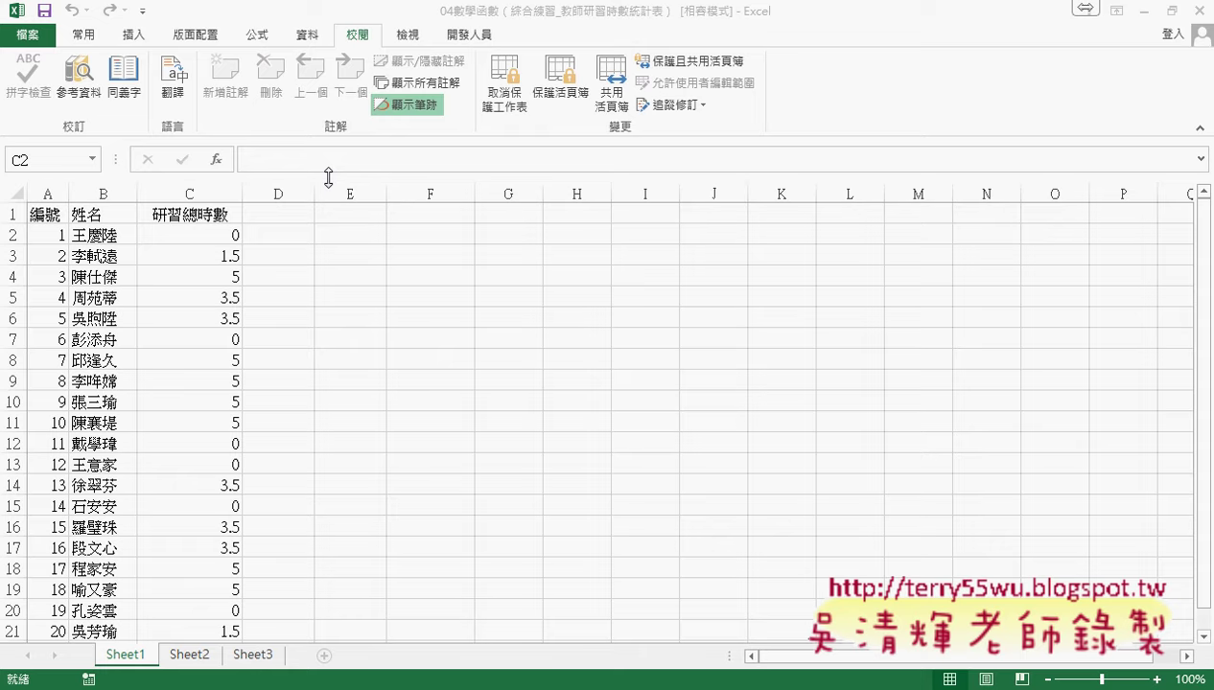
click(223, 235)
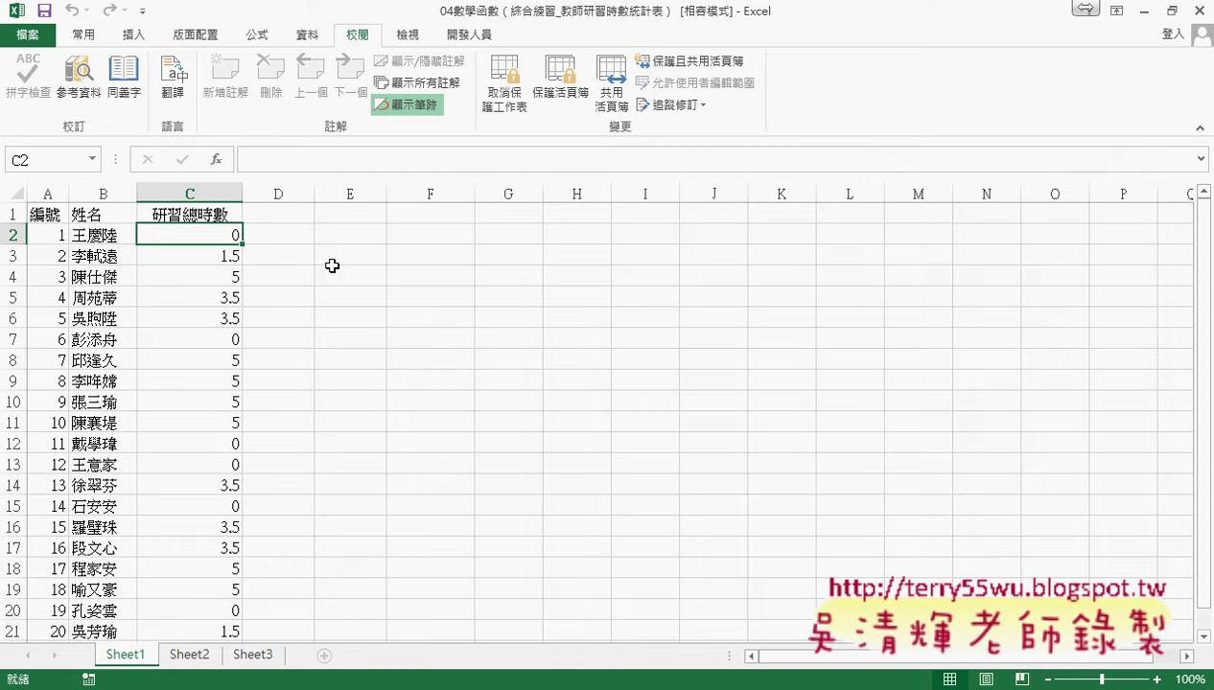
key(Delete)
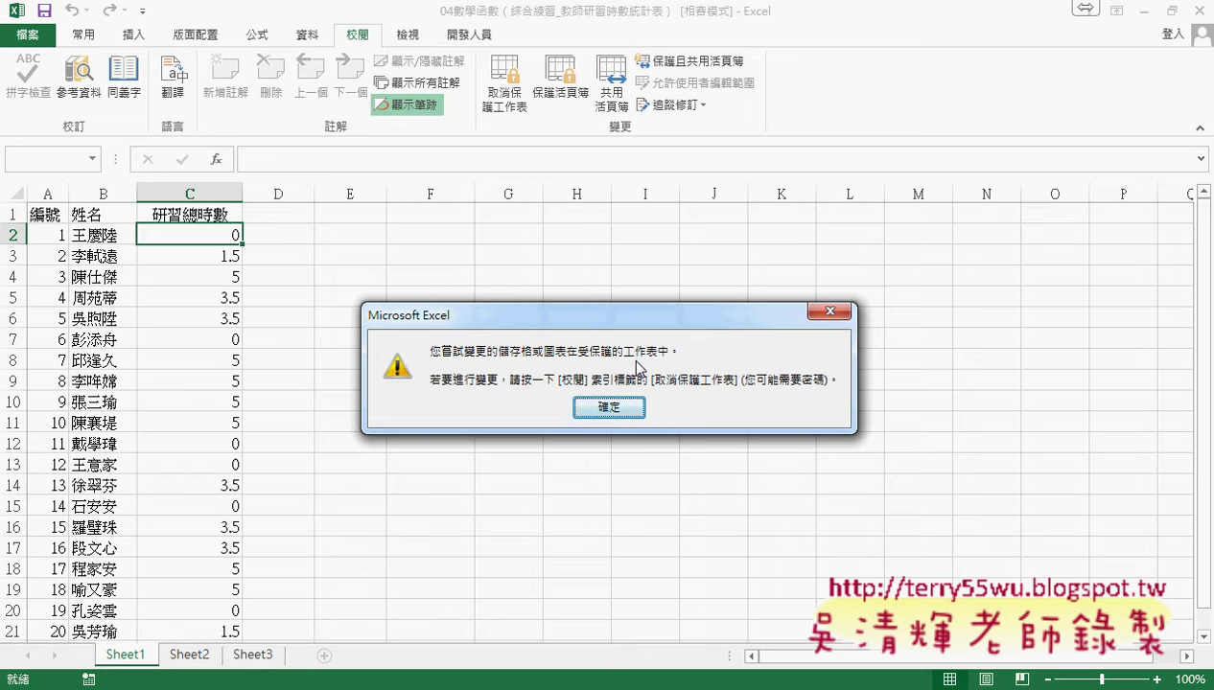
Step: Dismiss the protected-sheet warning and bring up the Unprotect Sheet password prompt
click(609, 406)
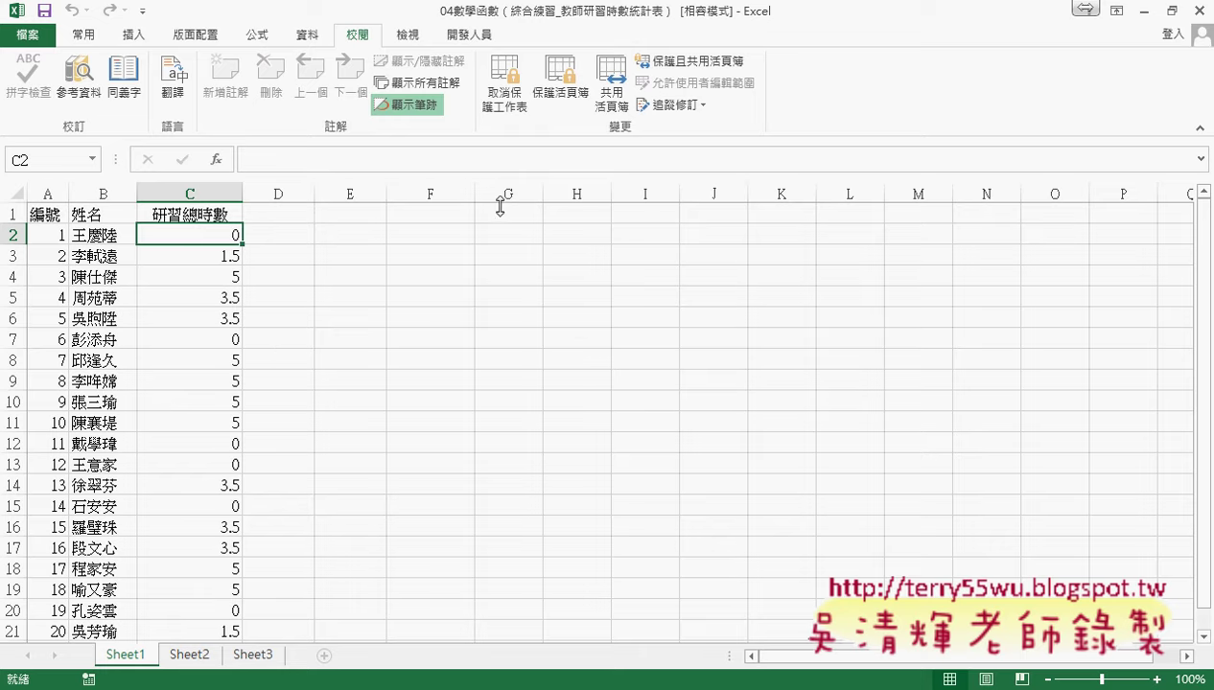
click(514, 112)
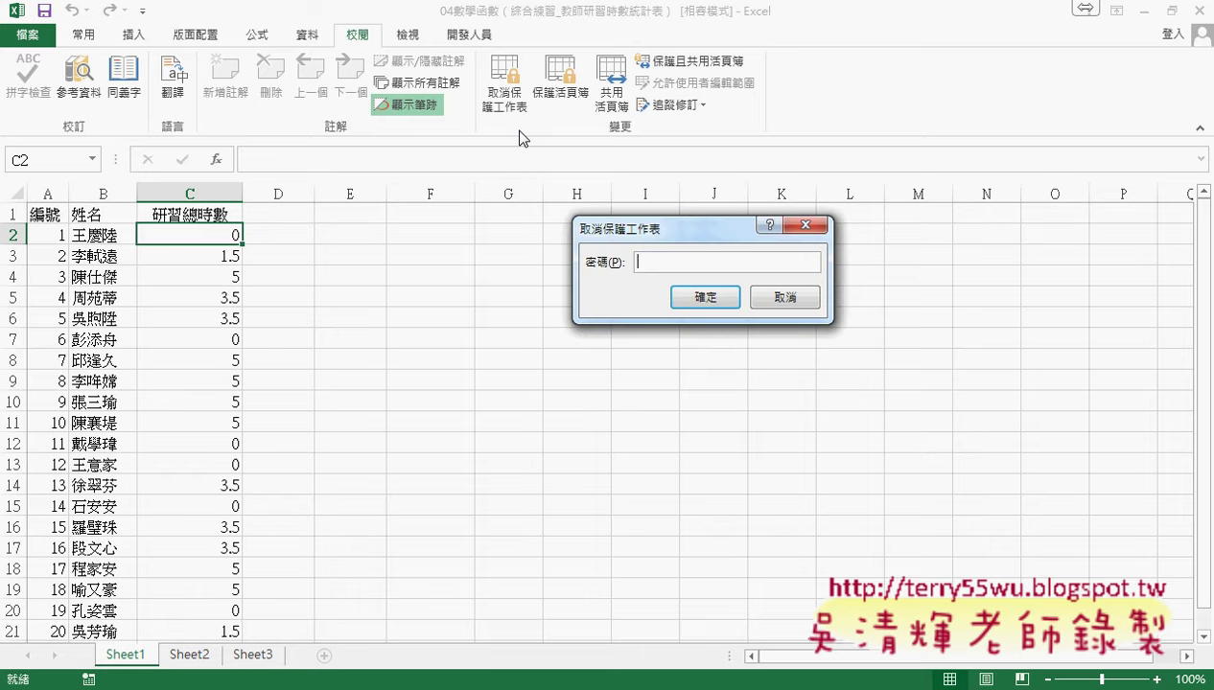
Step: Try unprotecting Sheet1 with two wrong passwords, dismissing each incorrect-password error
key(Return)
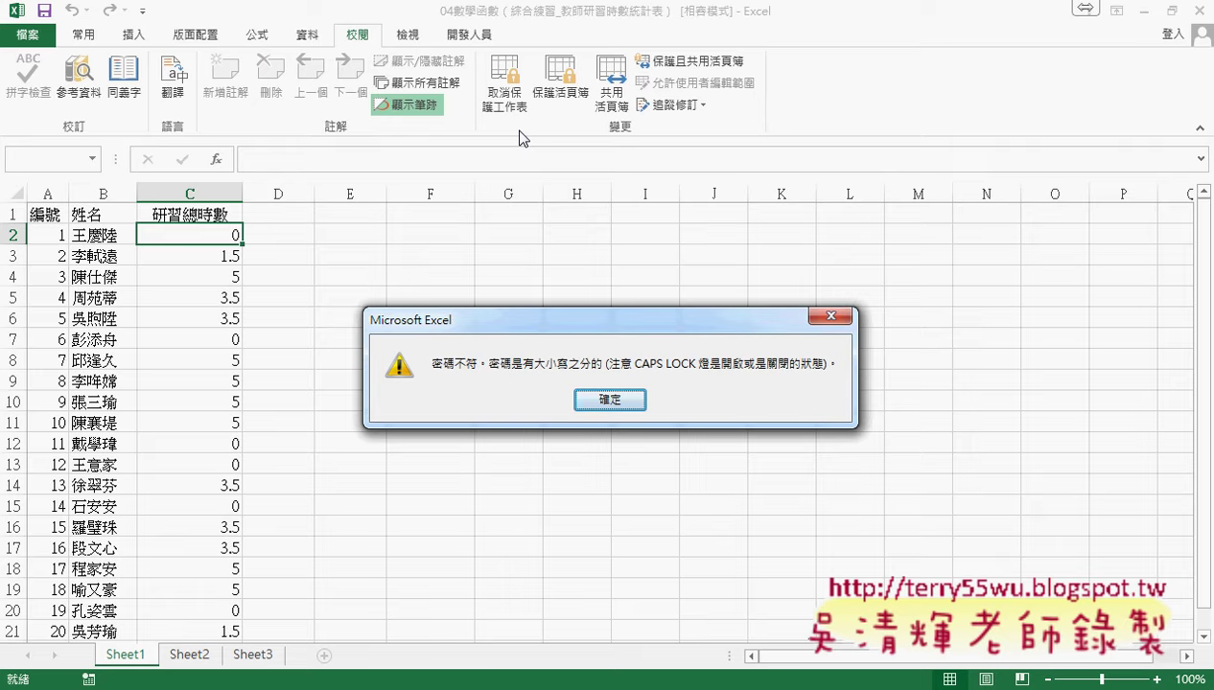
click(596, 396)
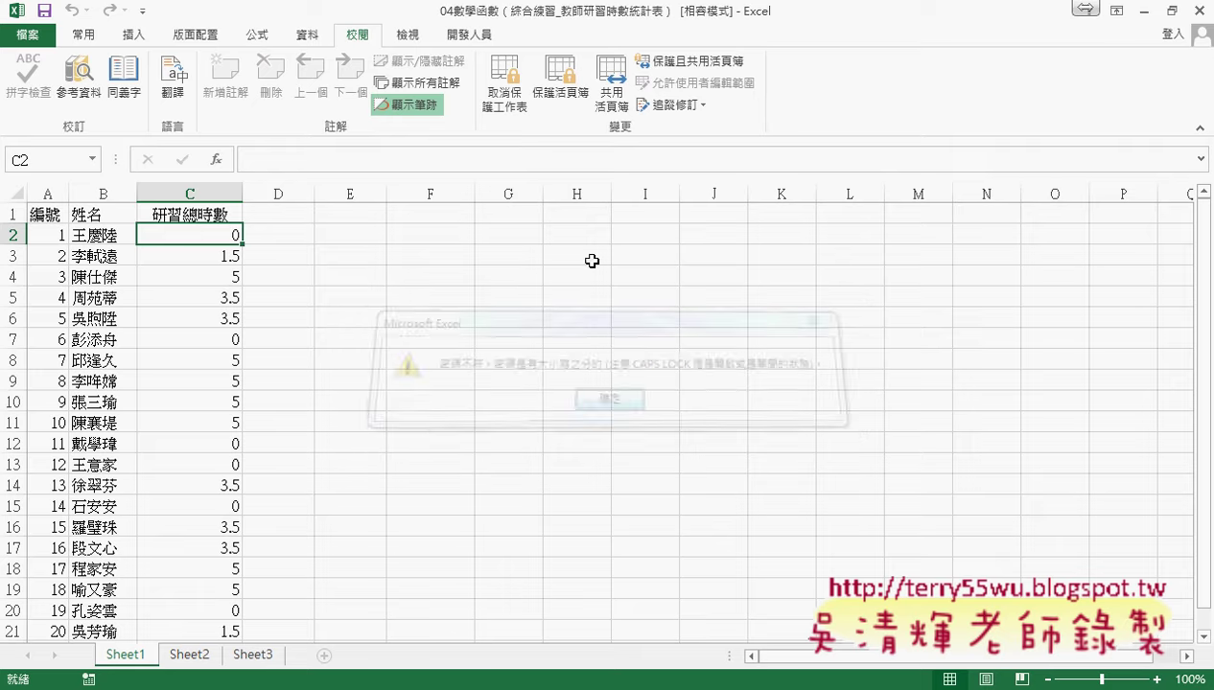
click(500, 109)
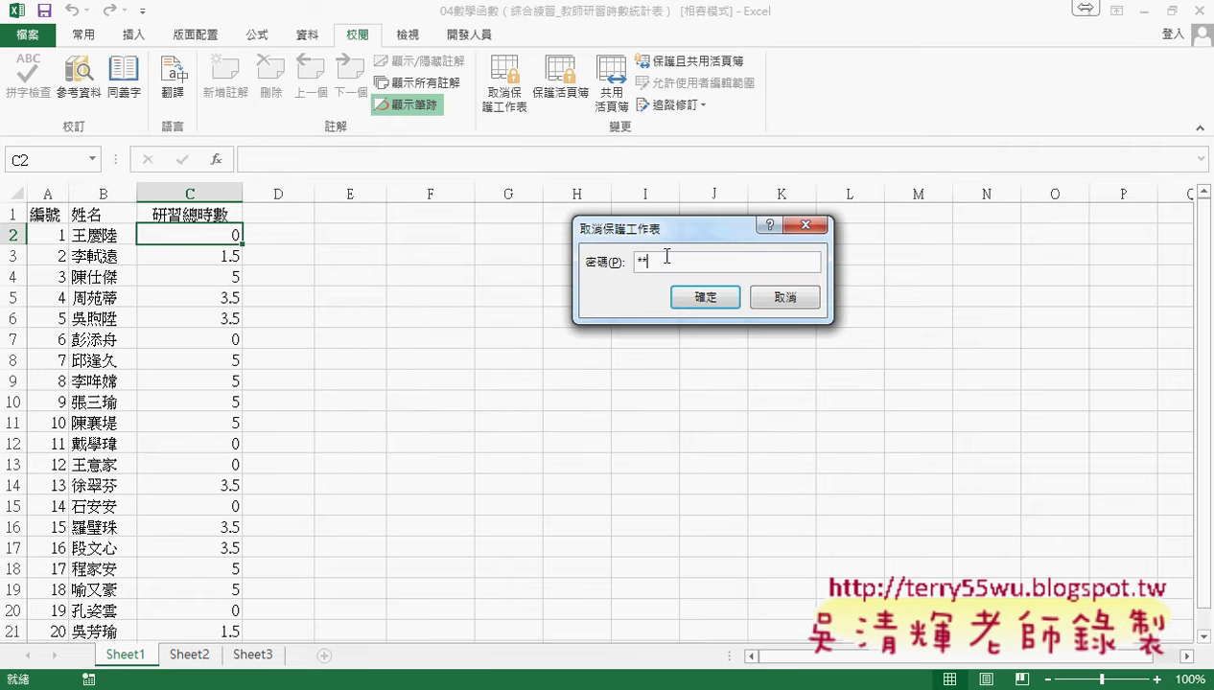
click(711, 298)
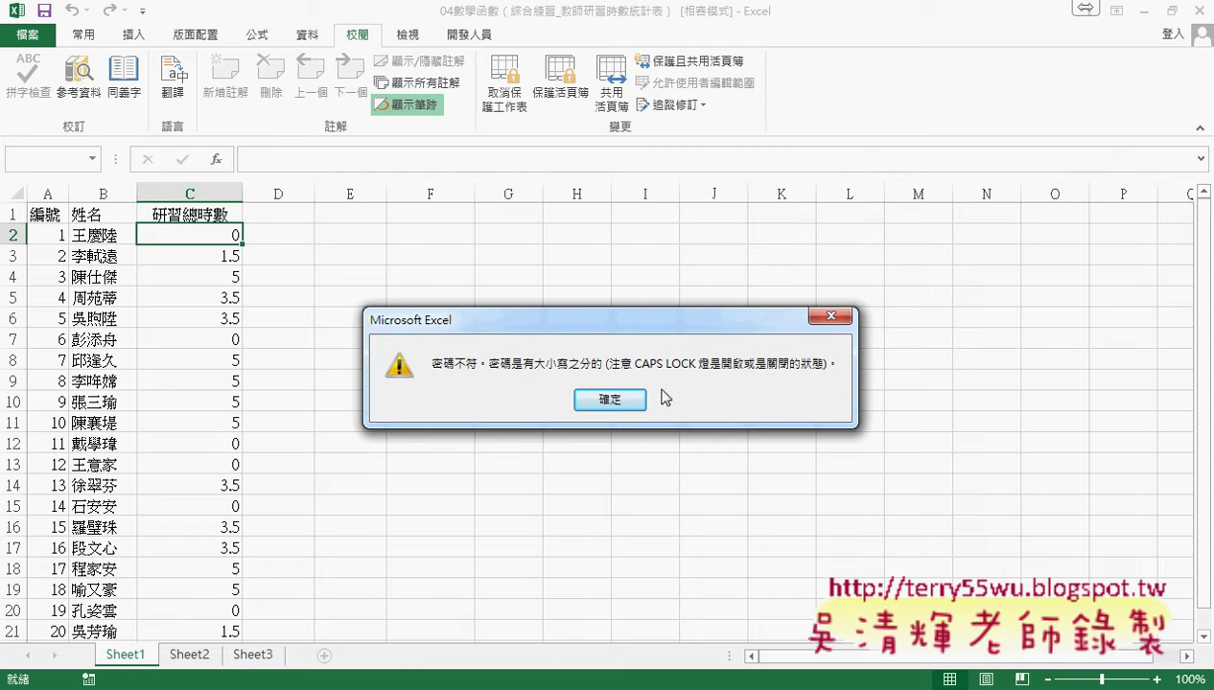
click(628, 399)
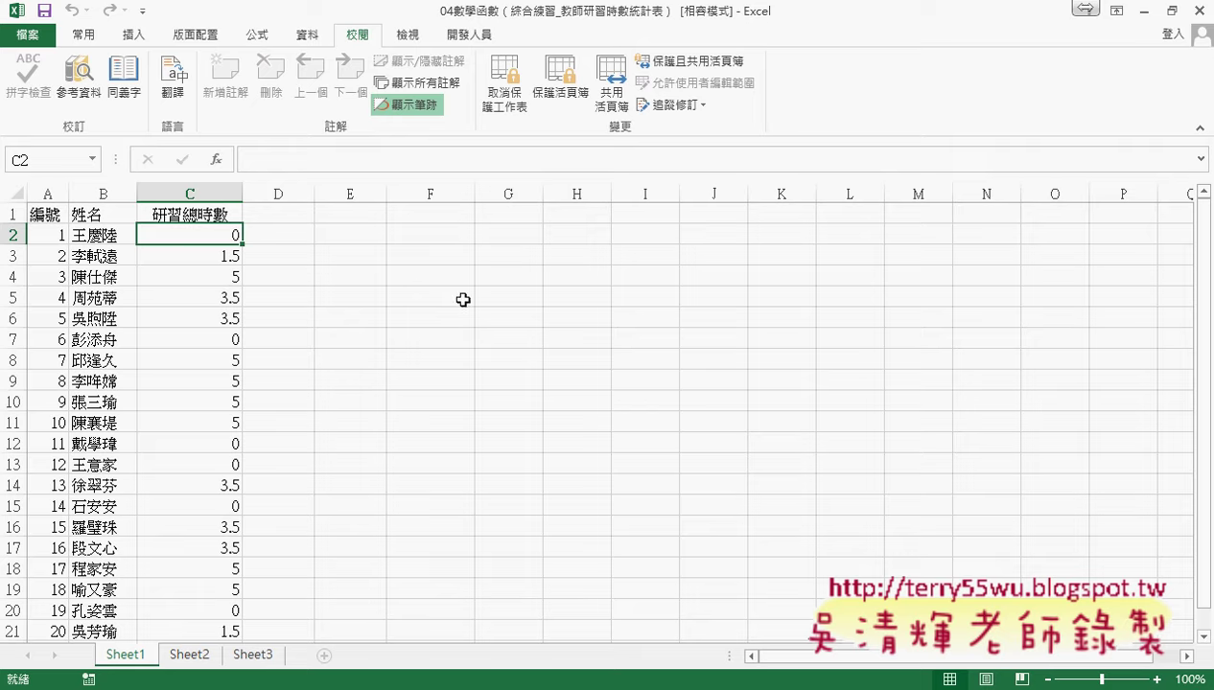
Step: Select C2, reopen the Unprotect Sheet prompt and cancel so the sheet stays protected
click(225, 257)
click(221, 236)
click(502, 86)
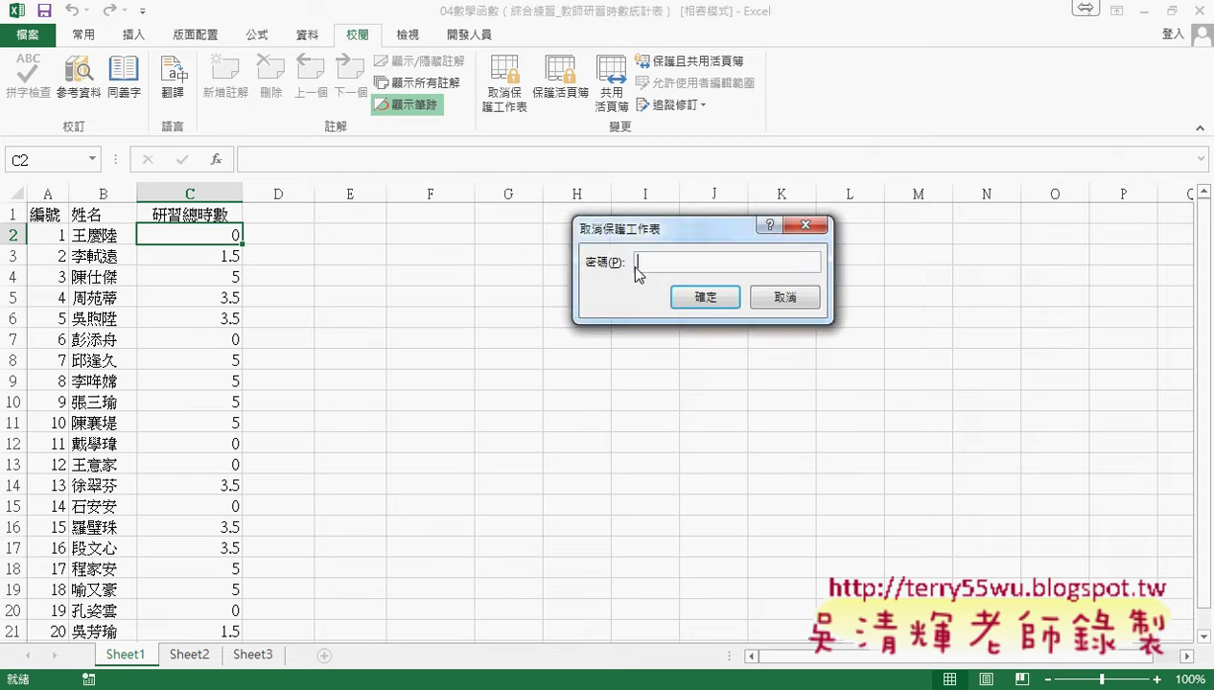
click(788, 297)
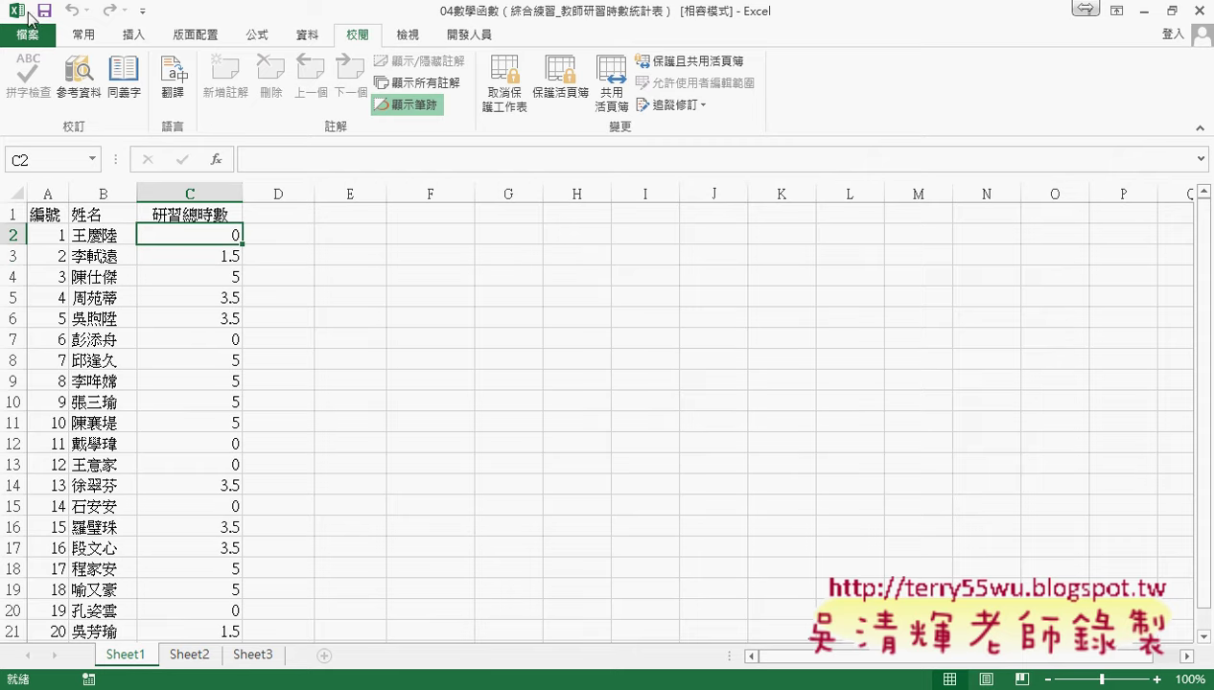
Step: Save the workbook, save a Desktop copy as Excel 97-2003 (.xls), and minimize Excel
click(31, 36)
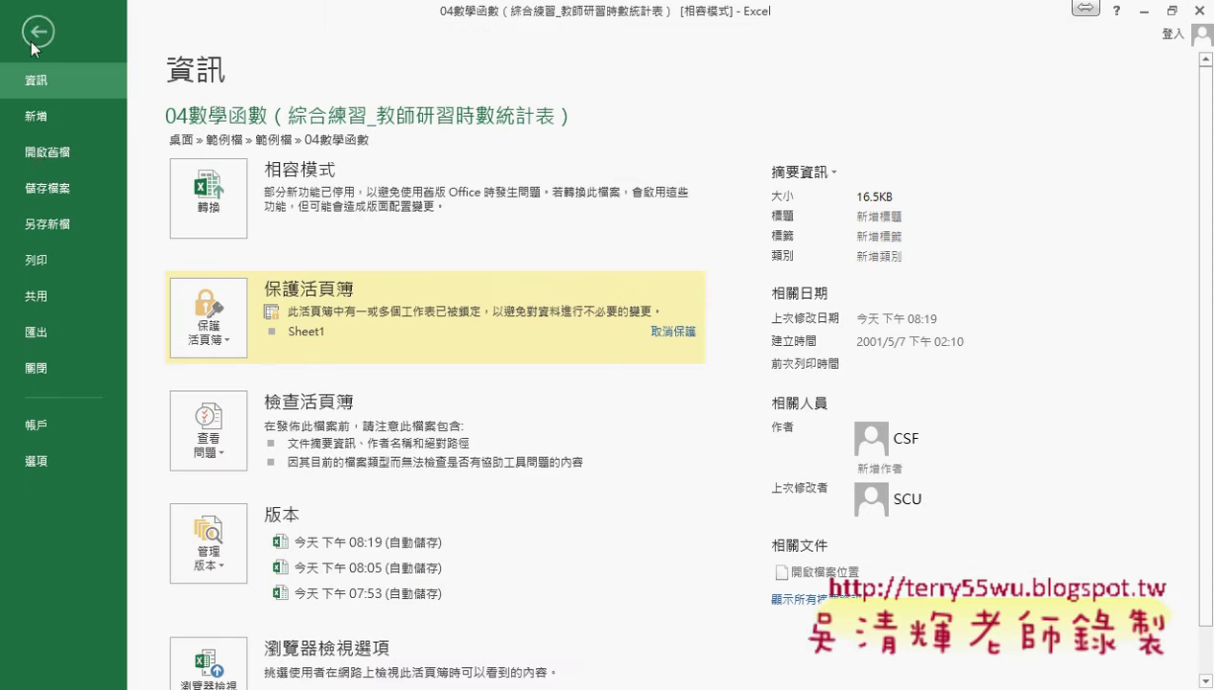
click(43, 190)
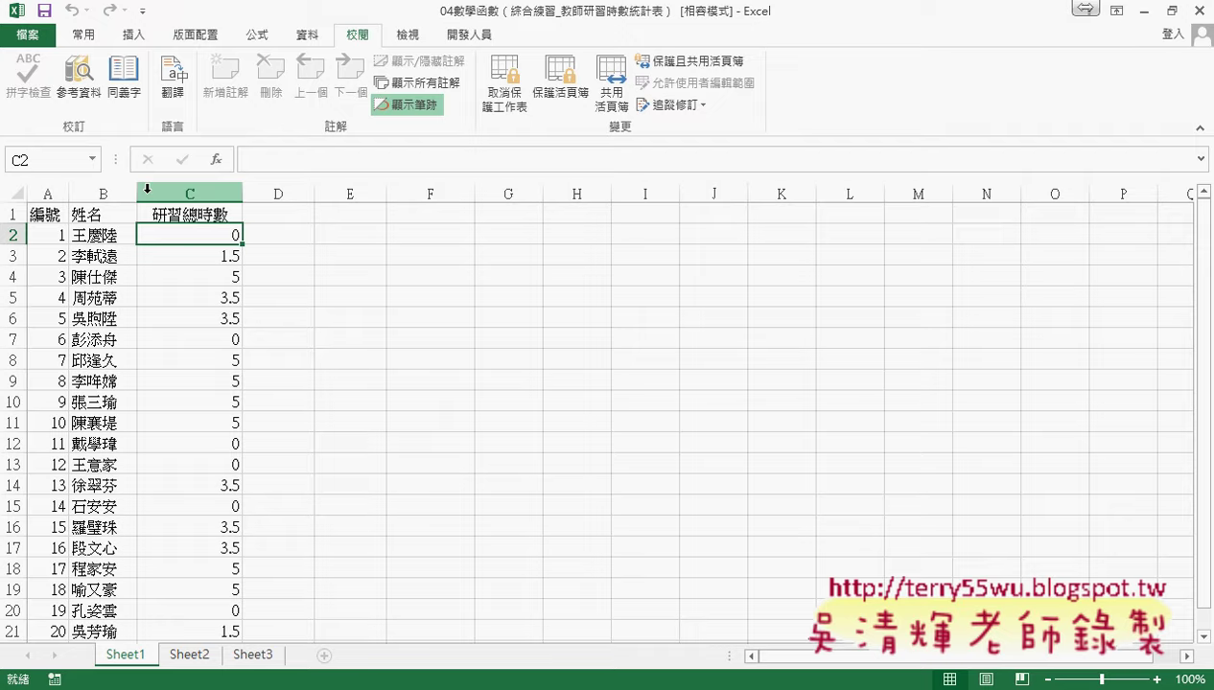
click(27, 35)
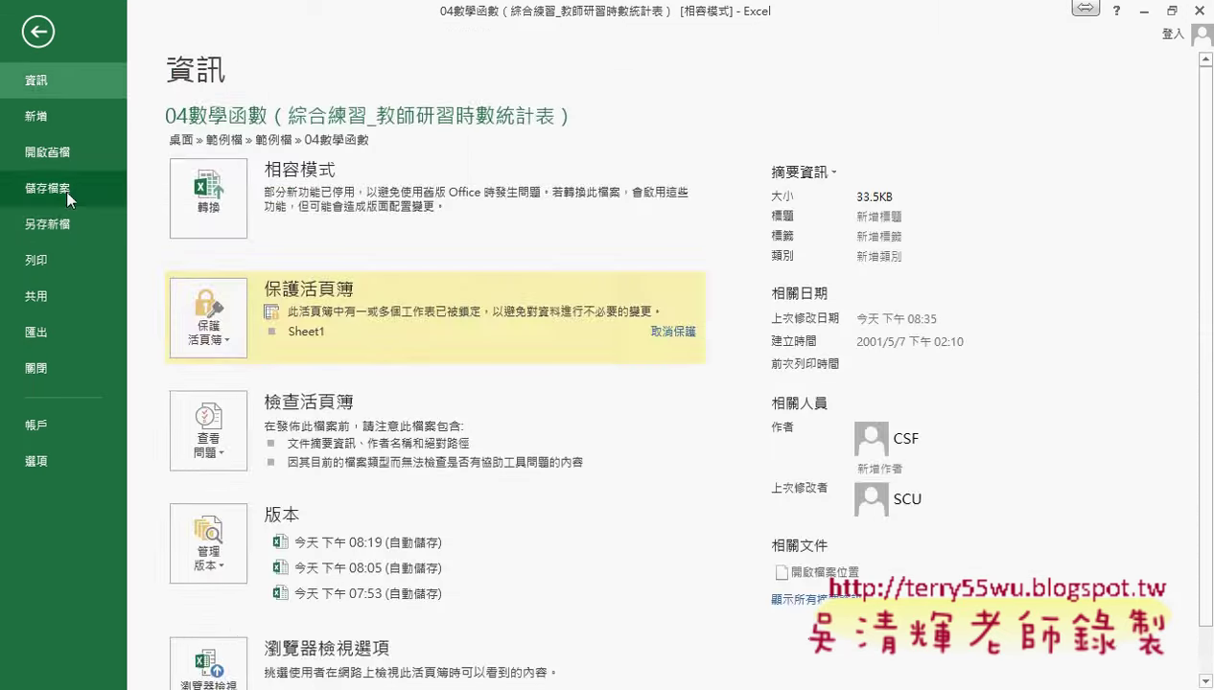
click(58, 225)
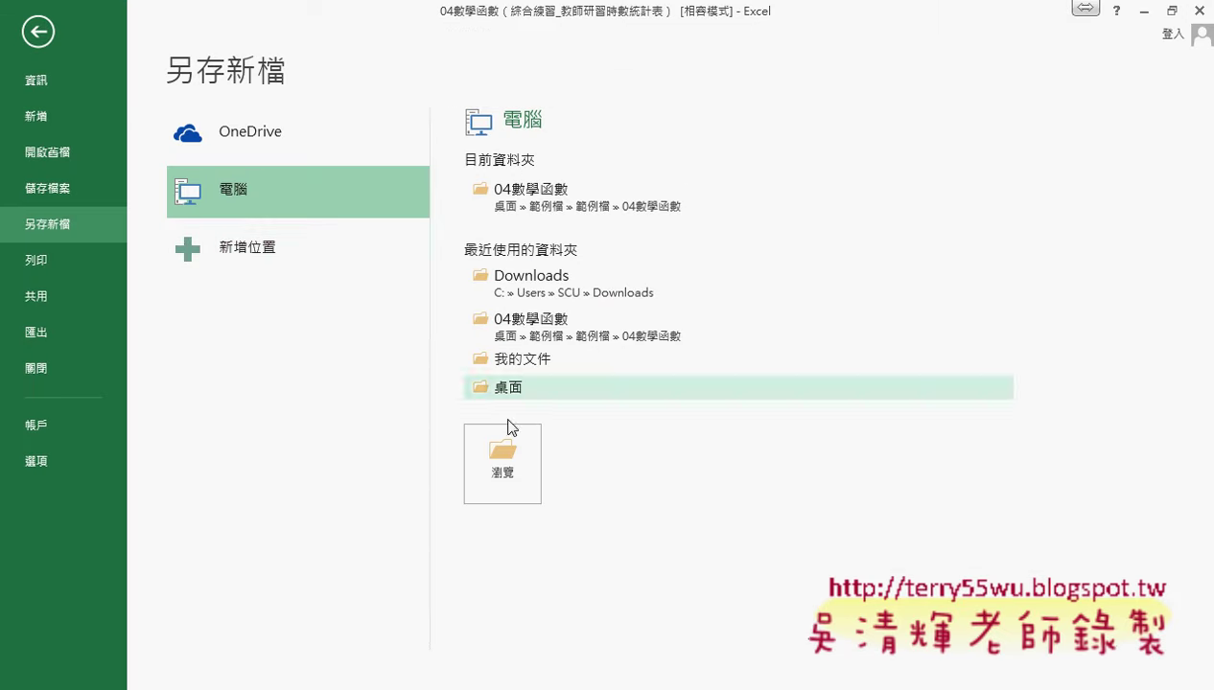
click(537, 452)
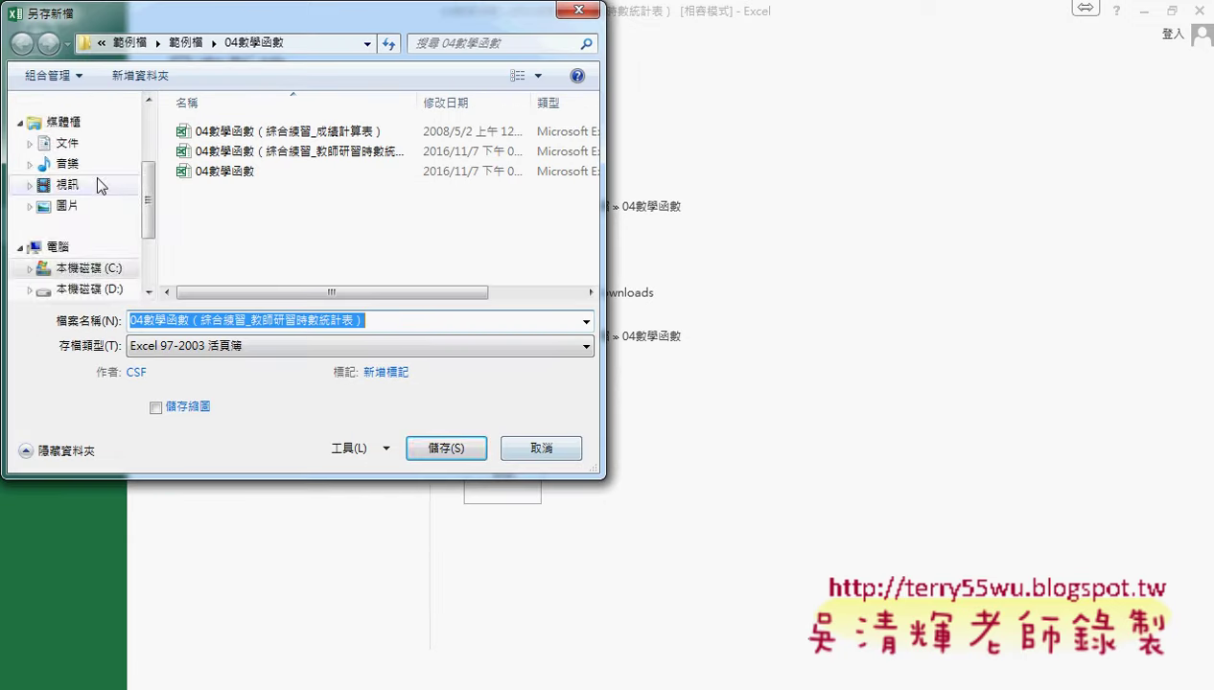
scroll(86, 192, up, 3)
click(67, 192)
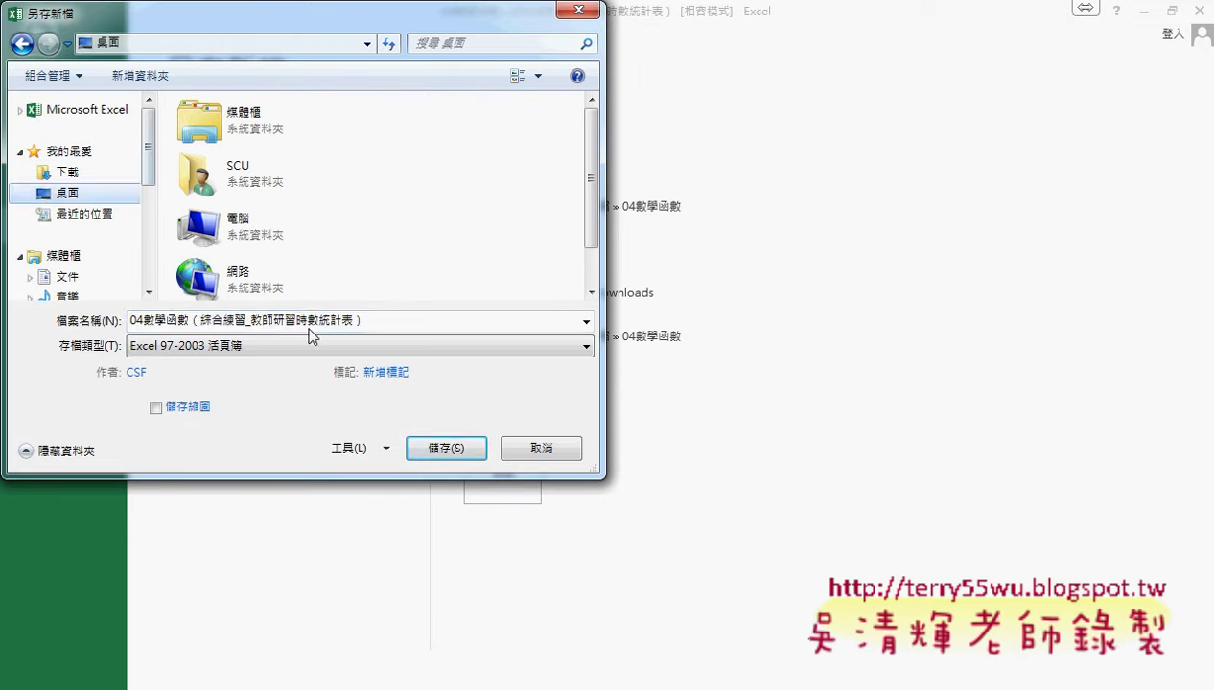
click(449, 445)
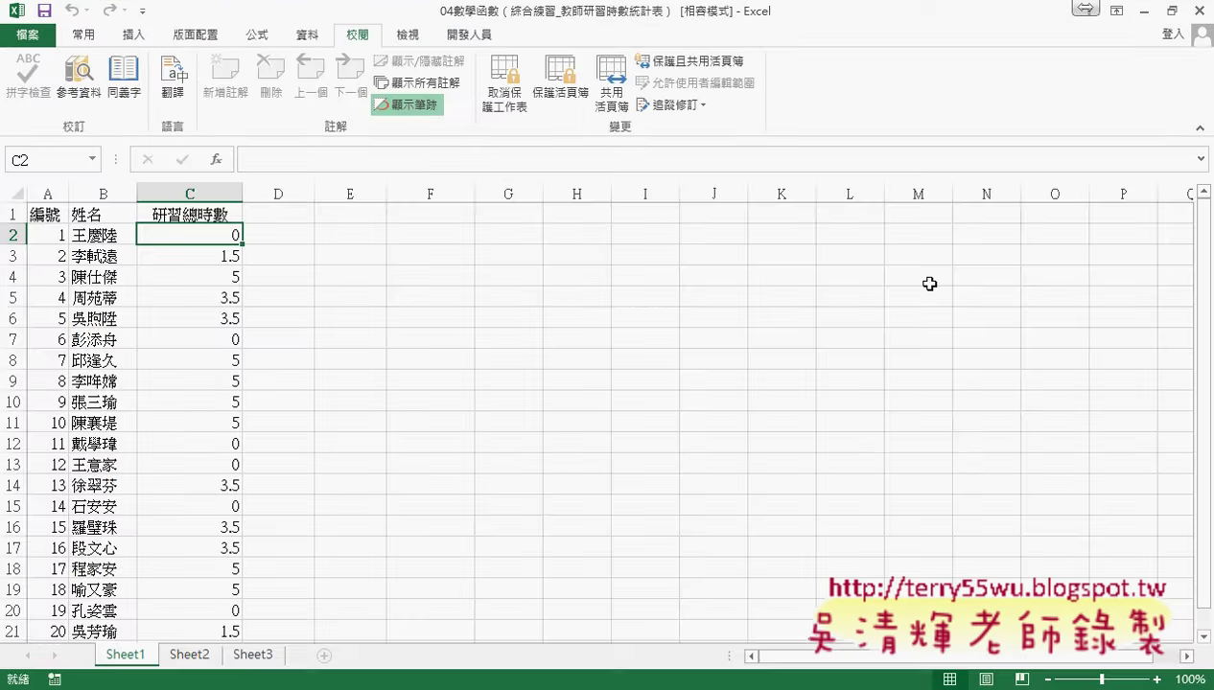
click(1144, 11)
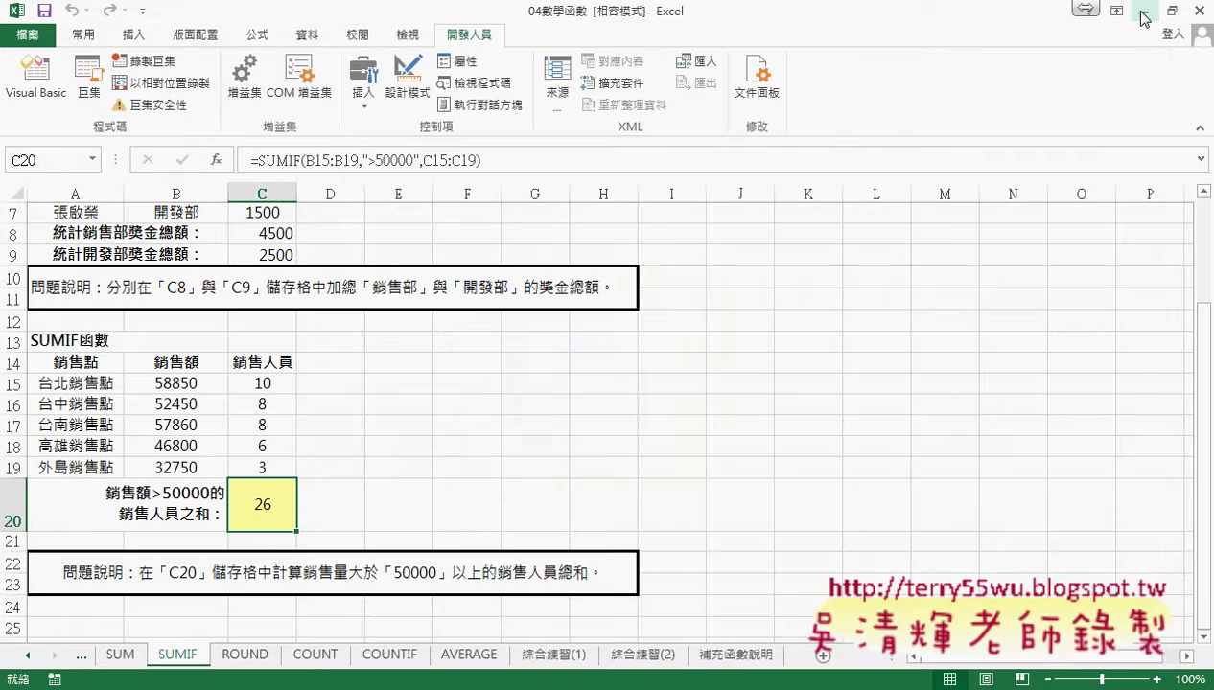
Step: Switch to the browser's Drive view, open the _temp folder in My Drive, and open Drive Settings
click(1143, 11)
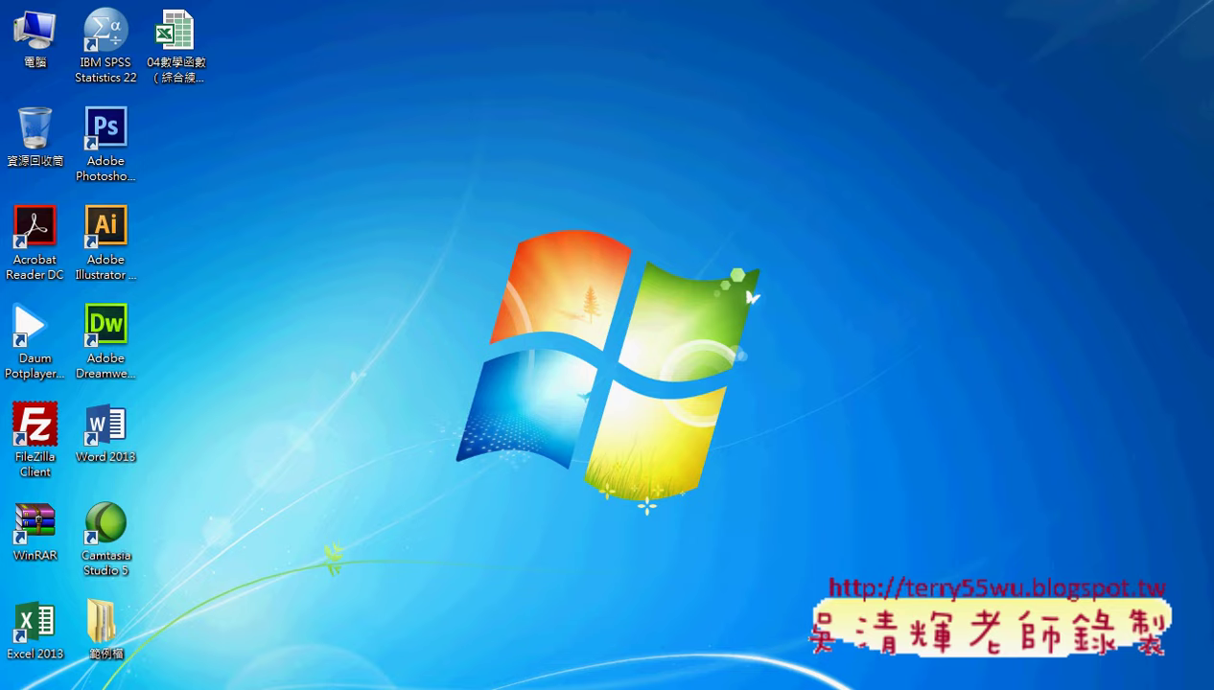
mouse_move(199, 686)
click(222, 657)
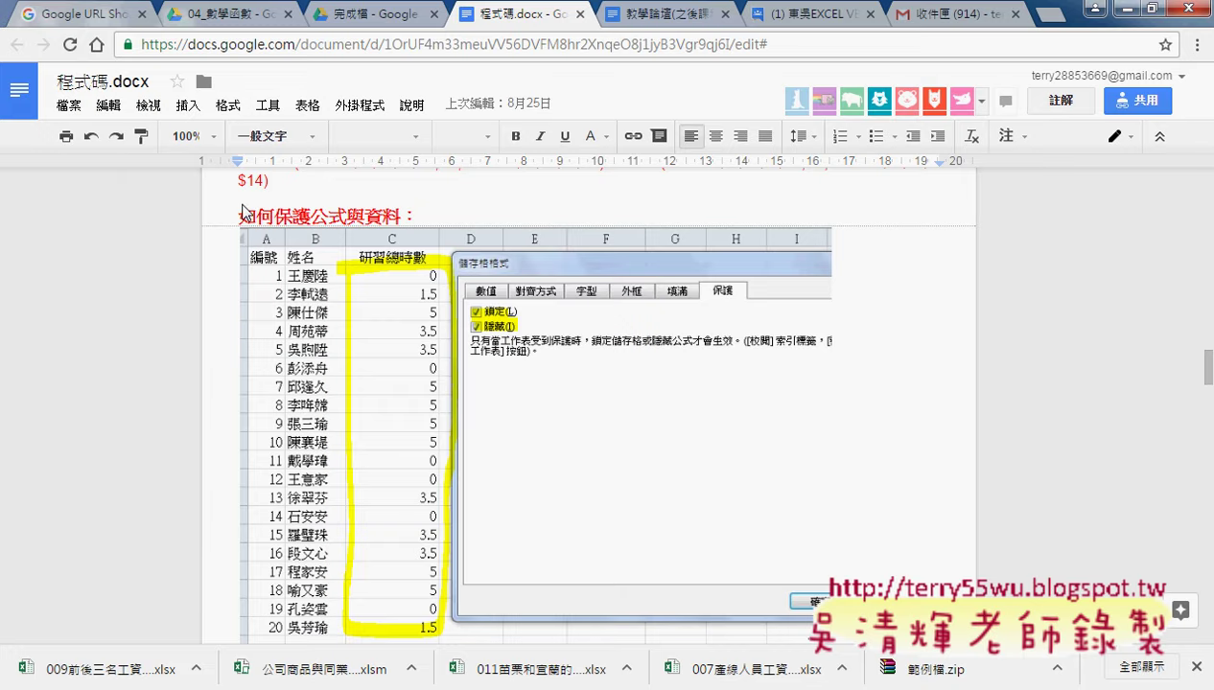
click(230, 14)
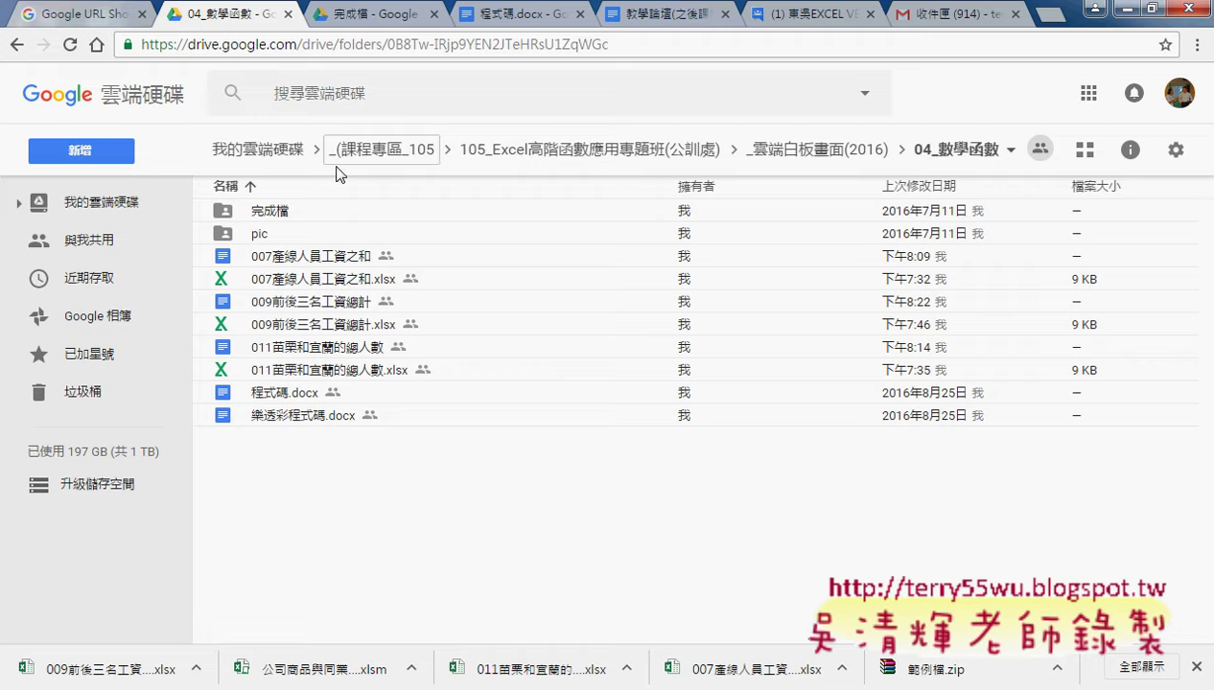
click(109, 203)
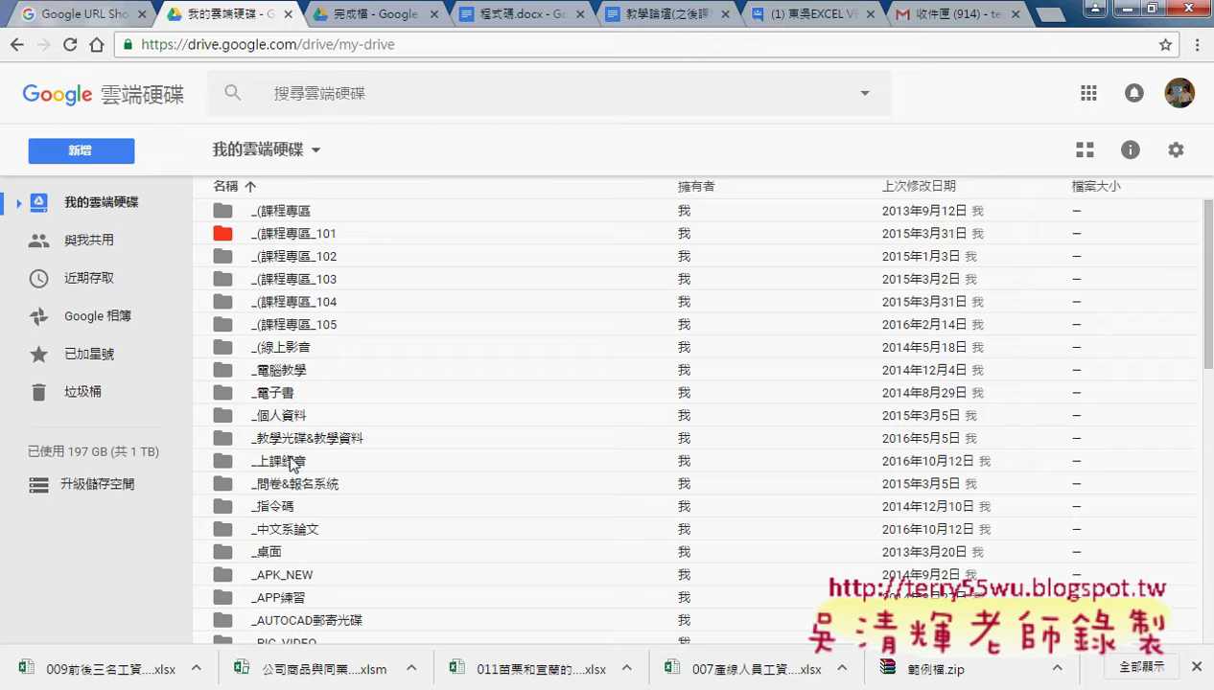
scroll(310, 558, down, 2)
scroll(312, 561, down, 1)
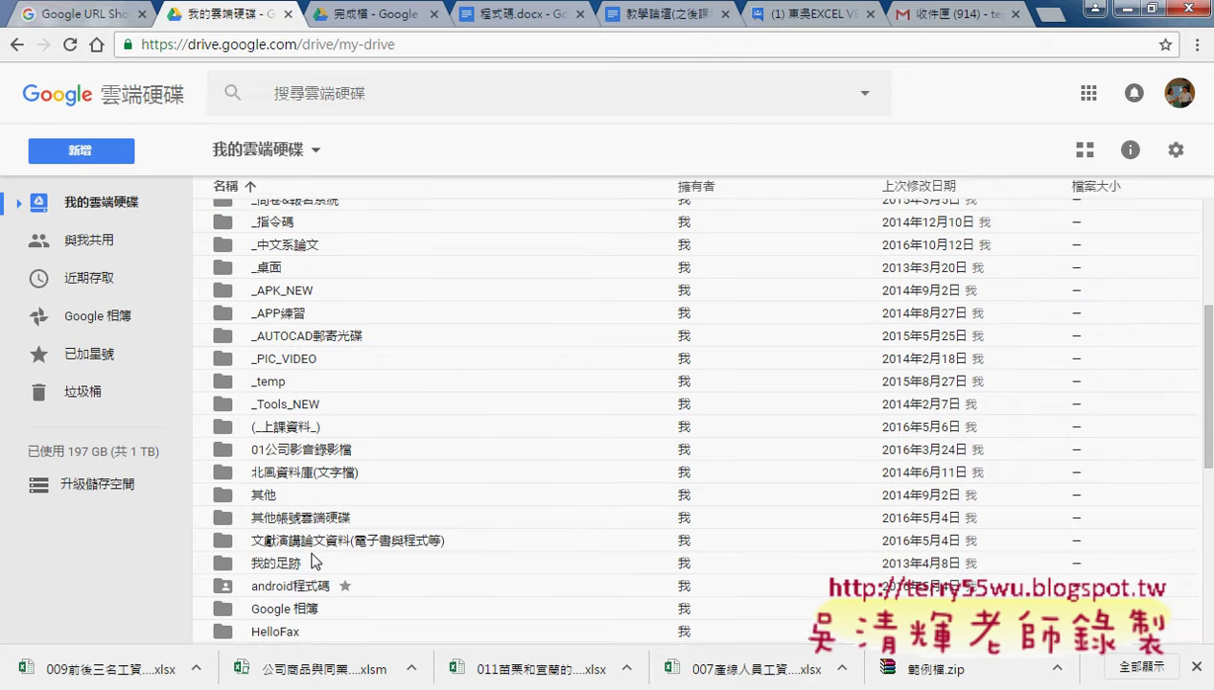
double_click(296, 381)
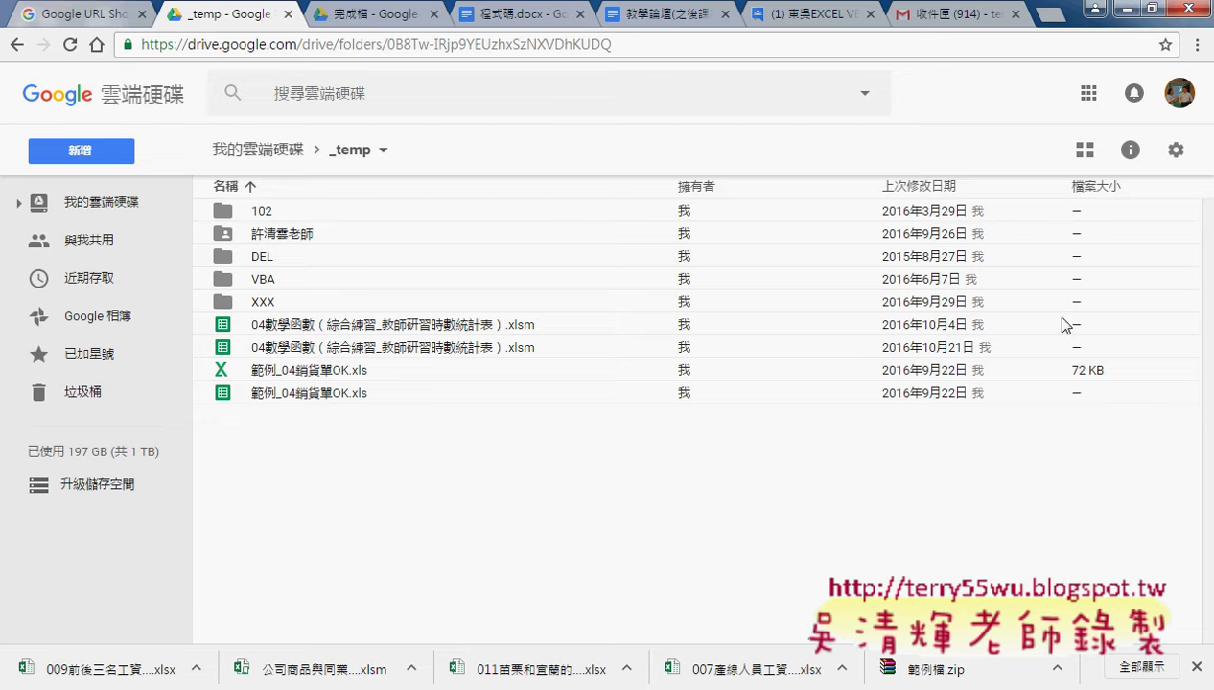
click(1177, 153)
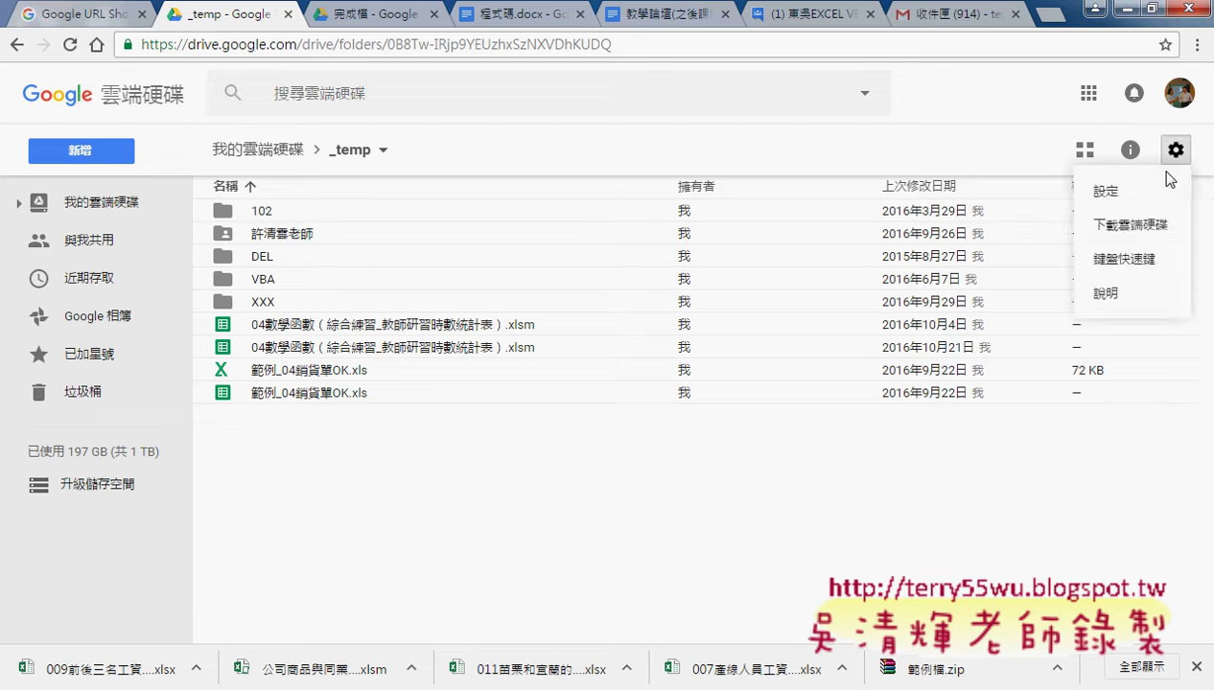
click(1131, 192)
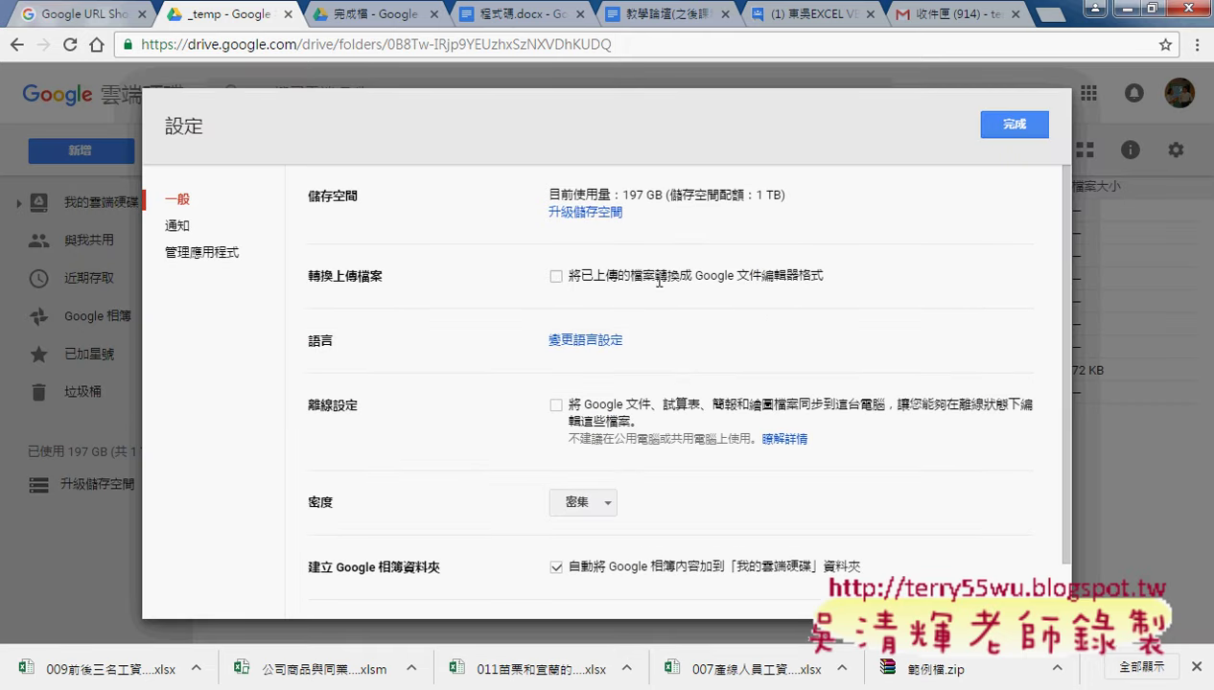
Step: Tick the 將已上傳的檔案轉換成 Google 文件編輯器格式 option in Drive Settings
click(705, 276)
Step: Close Settings, drag the .xls workbook from the desktop into _temp, and select the uploaded file
click(1008, 132)
click(1159, 8)
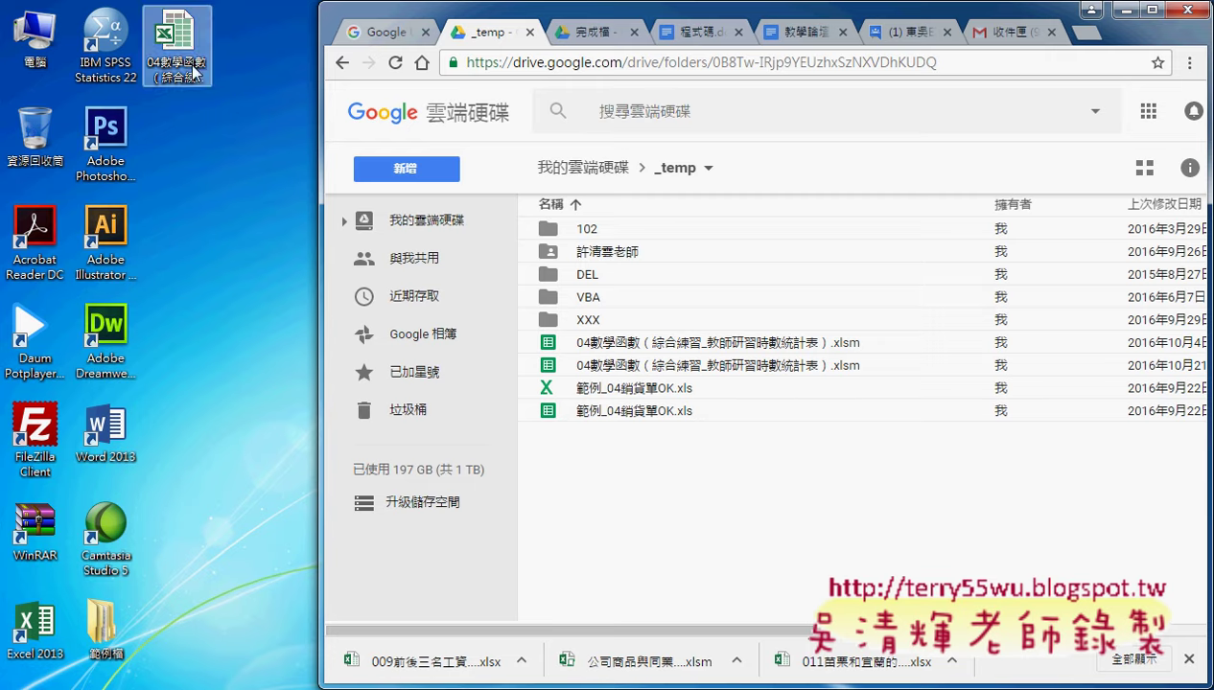
mouse_move(174, 43)
mouse_down()
mouse_move(638, 470)
mouse_move(850, 501)
mouse_up()
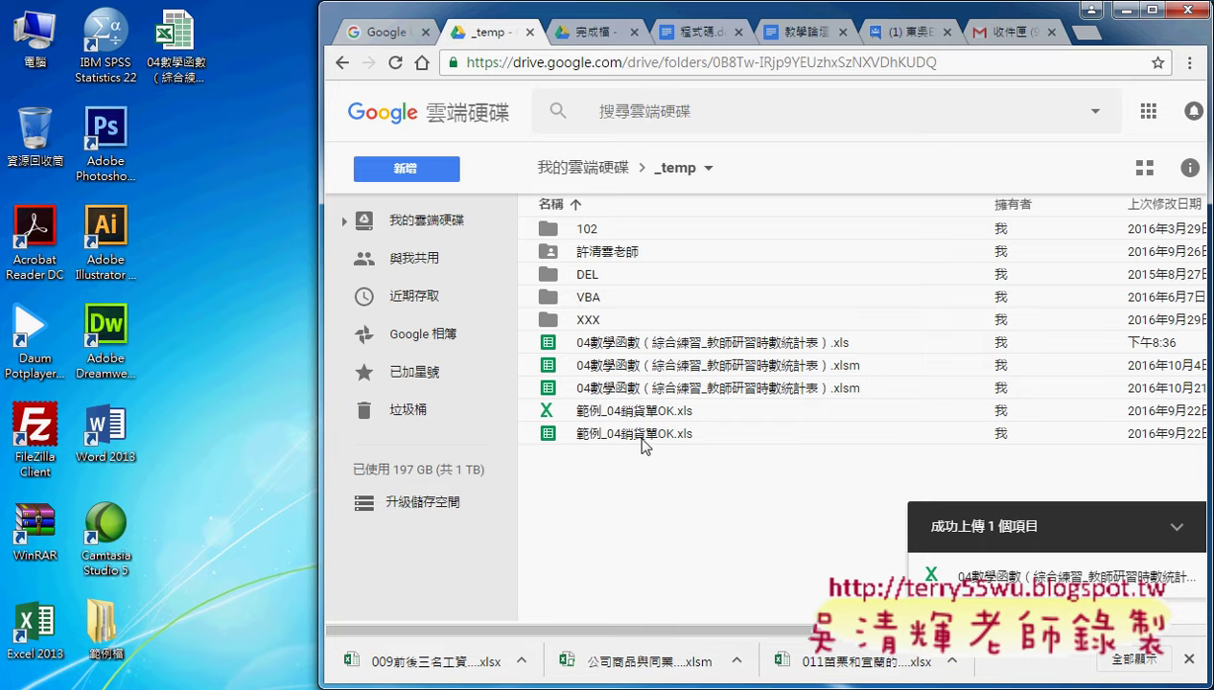
click(735, 344)
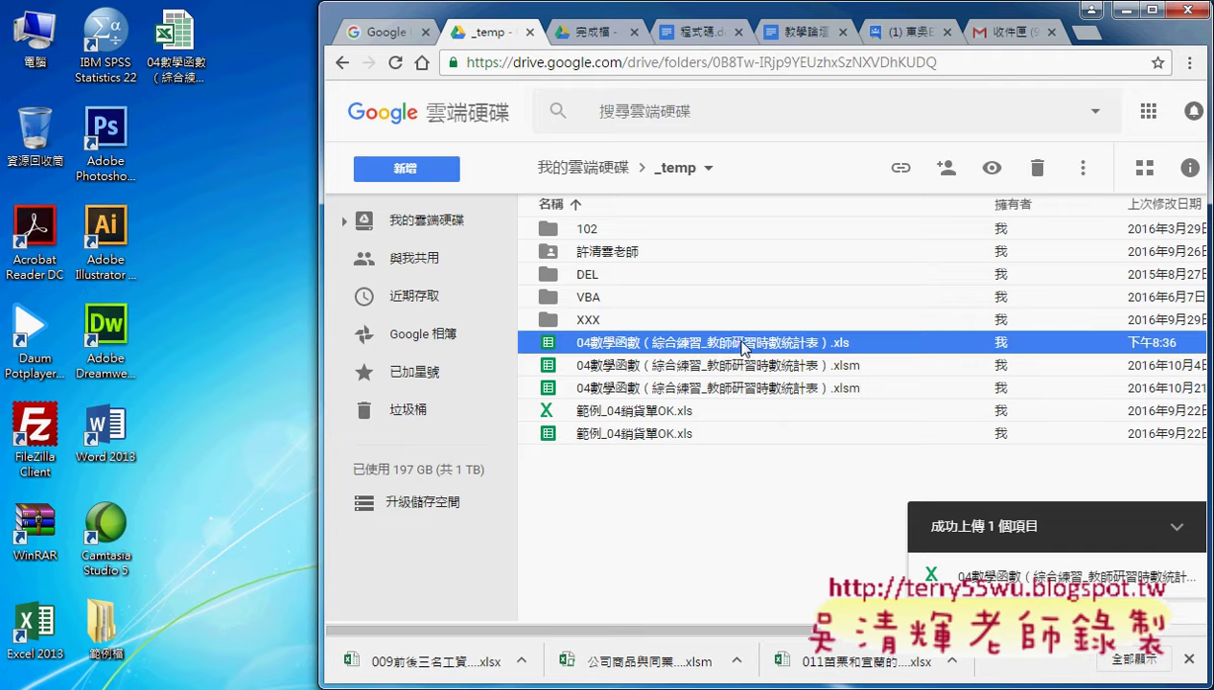
Step: Open the converted file in Google Sheets and confirm C2 contains the SUMIF formula
double_click(719, 345)
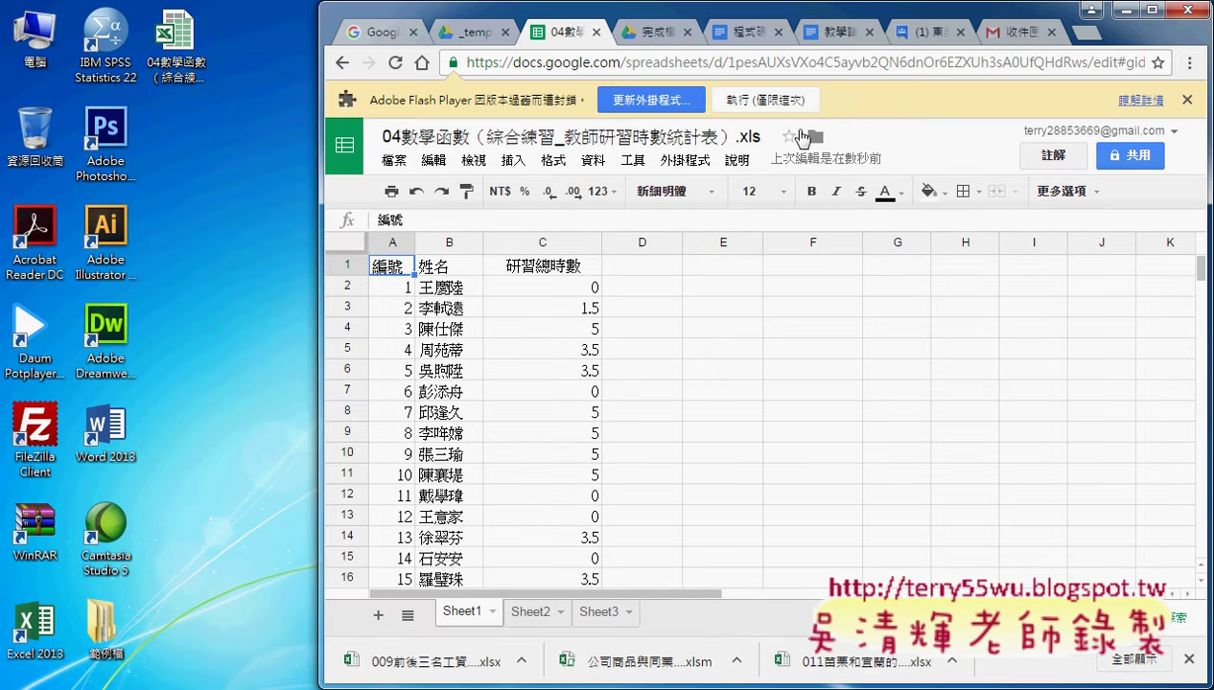
click(568, 294)
drag(403, 219, 378, 219)
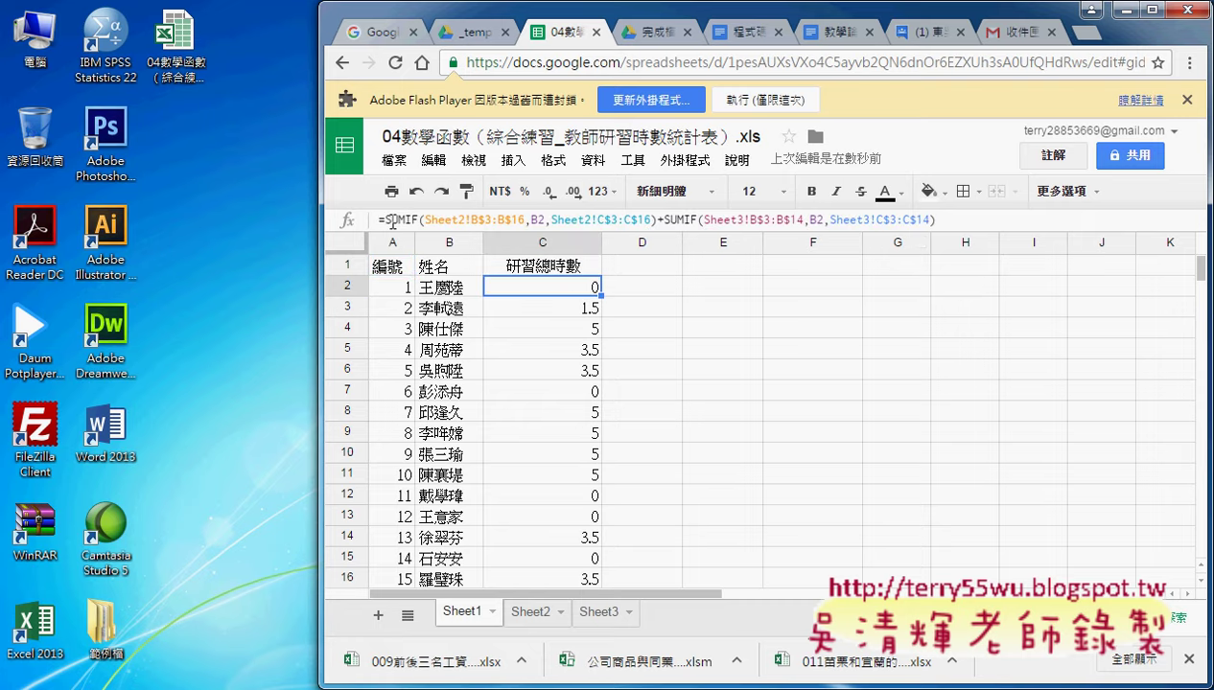
drag(461, 223, 1014, 223)
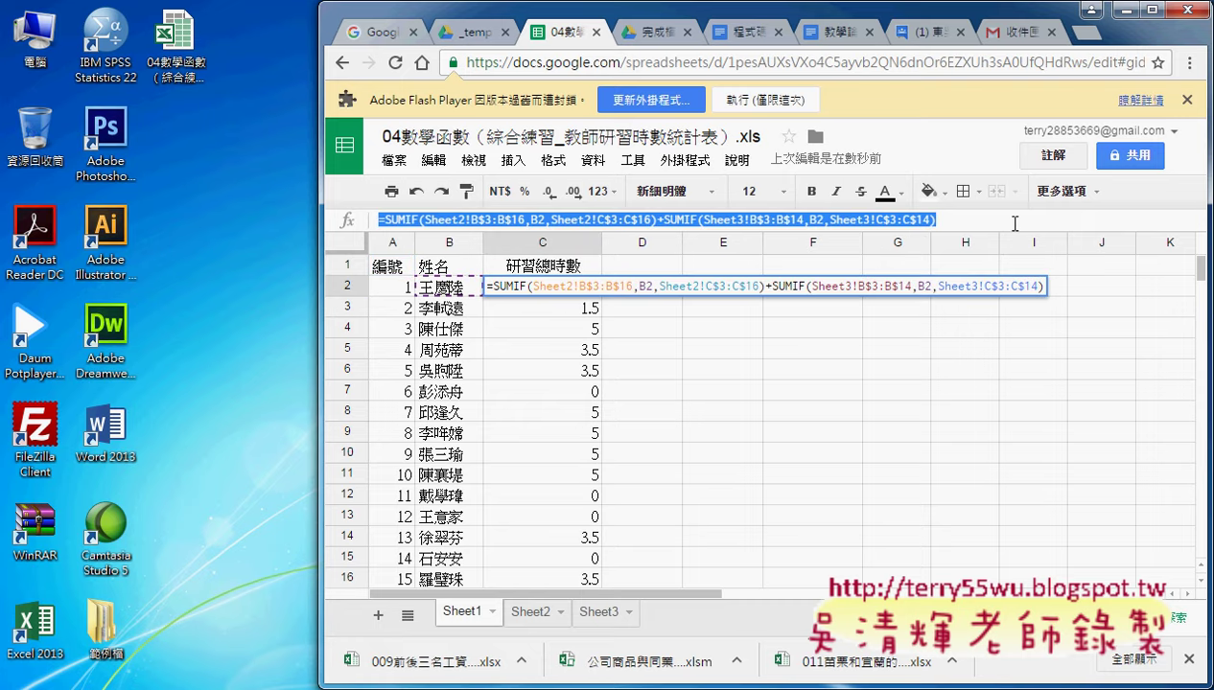
key(Escape)
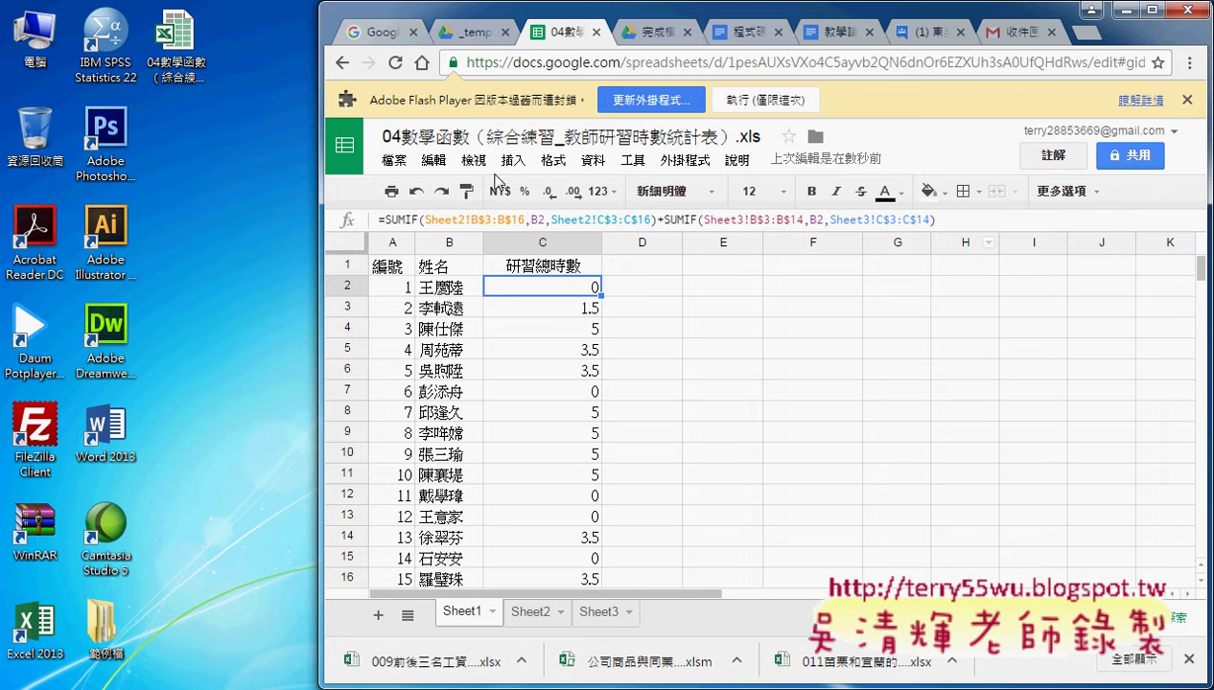
Step: Download the sheet via 檔案 > 下載格式 as Microsoft Excel (.xlsx) and open the download
click(389, 167)
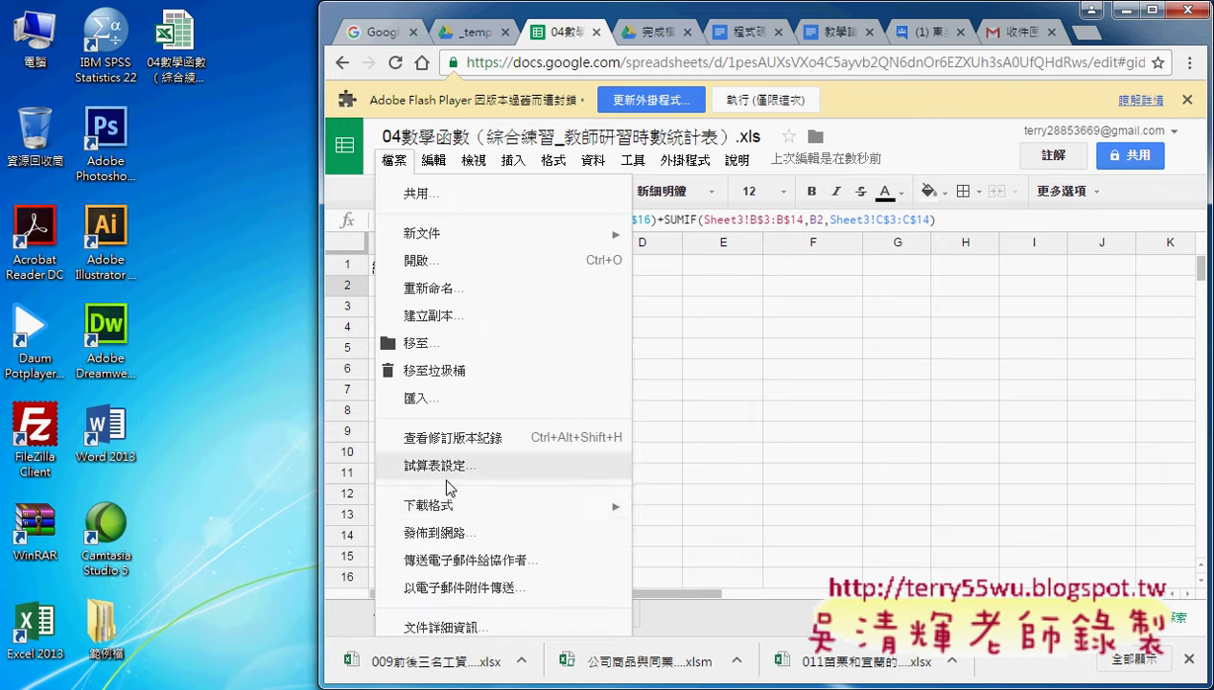
mouse_move(454, 515)
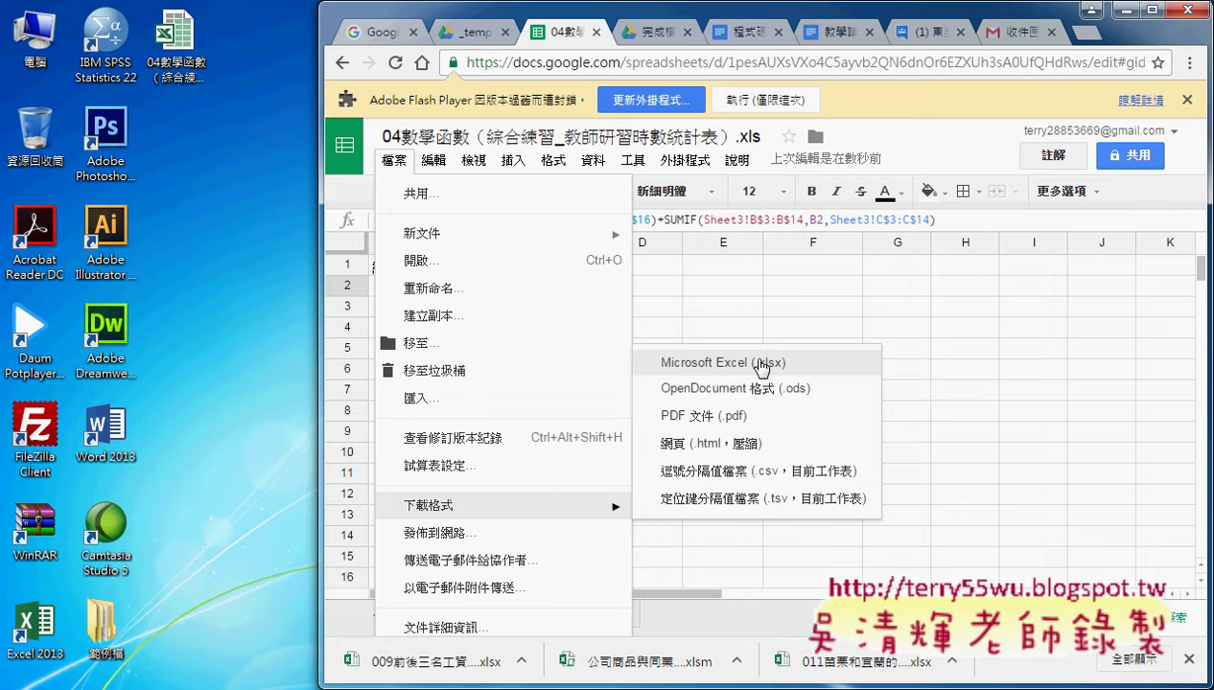
click(727, 364)
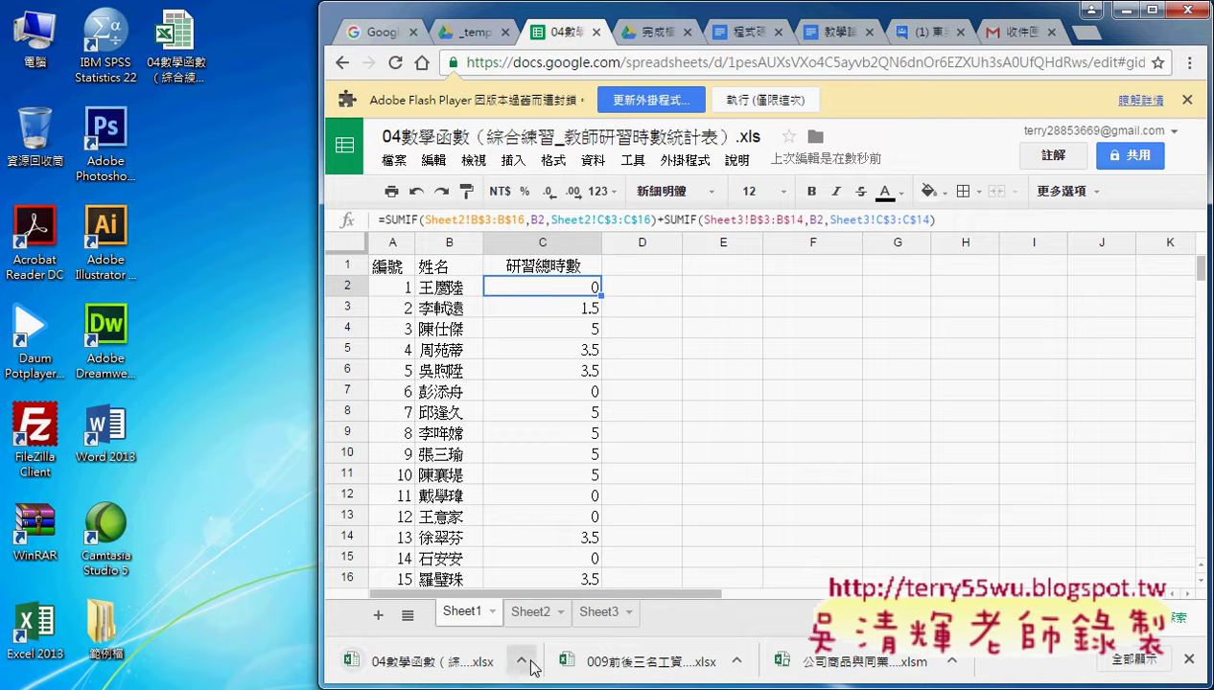
click(521, 660)
Step: Open the downloaded workbook, enable editing, and select C2 to reveal its two-sheet SUMIF formula
click(560, 566)
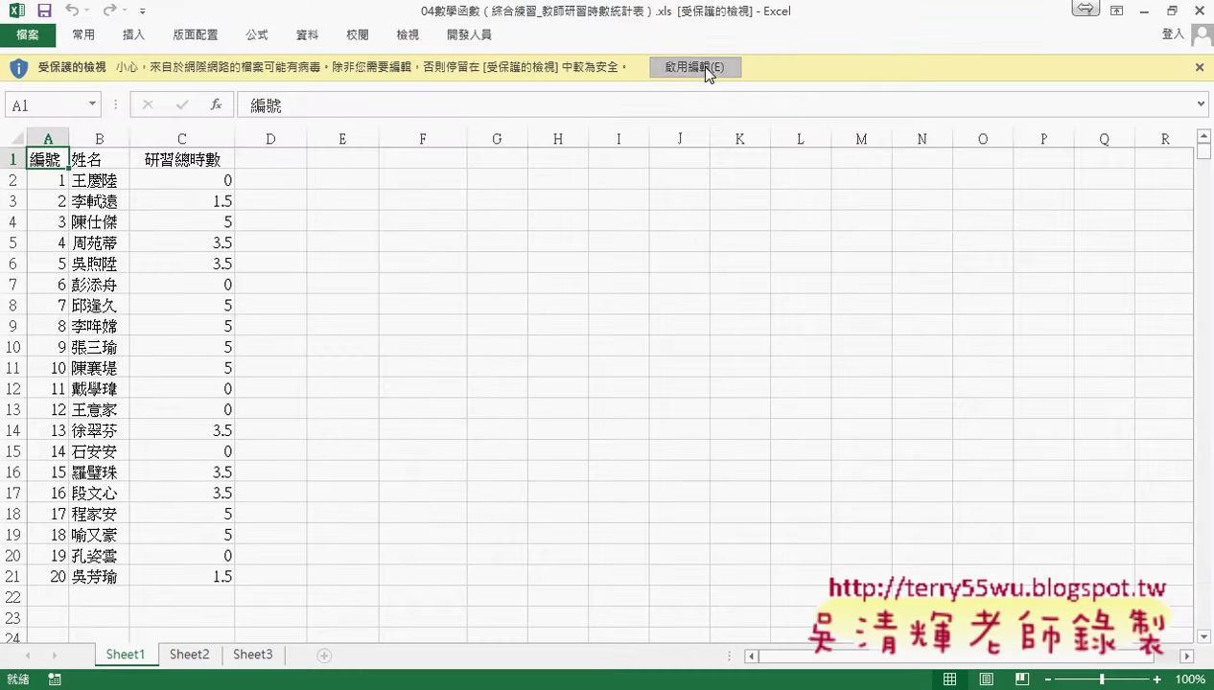
click(697, 67)
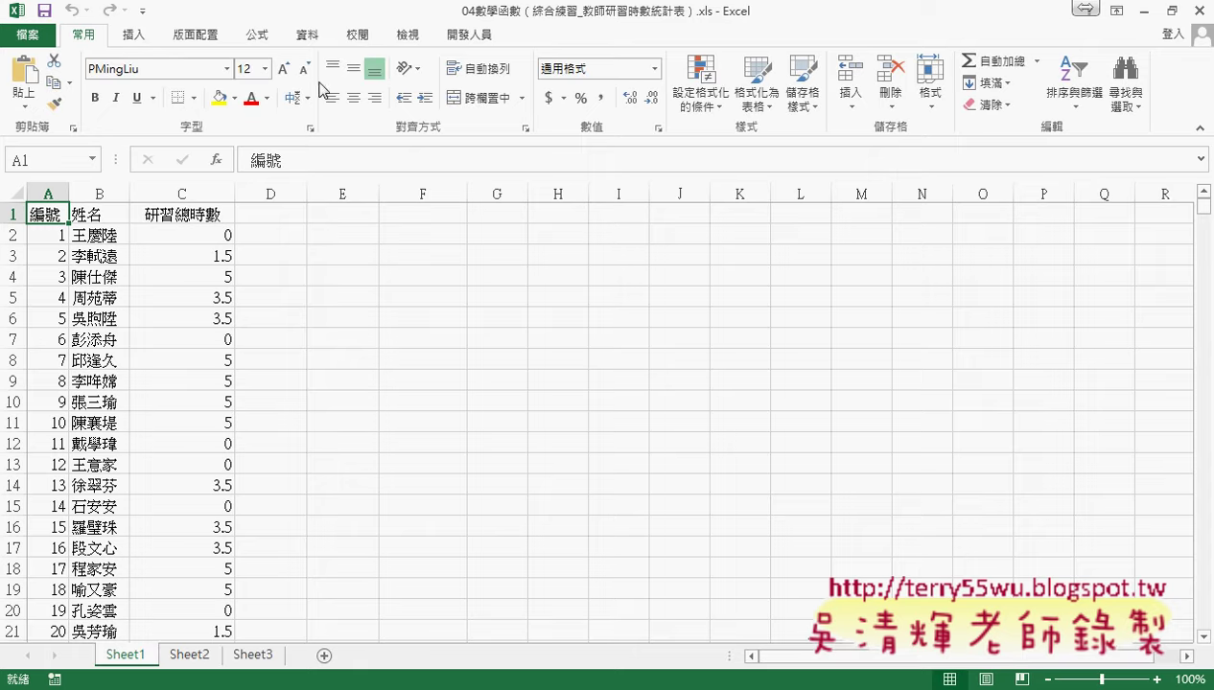
click(216, 237)
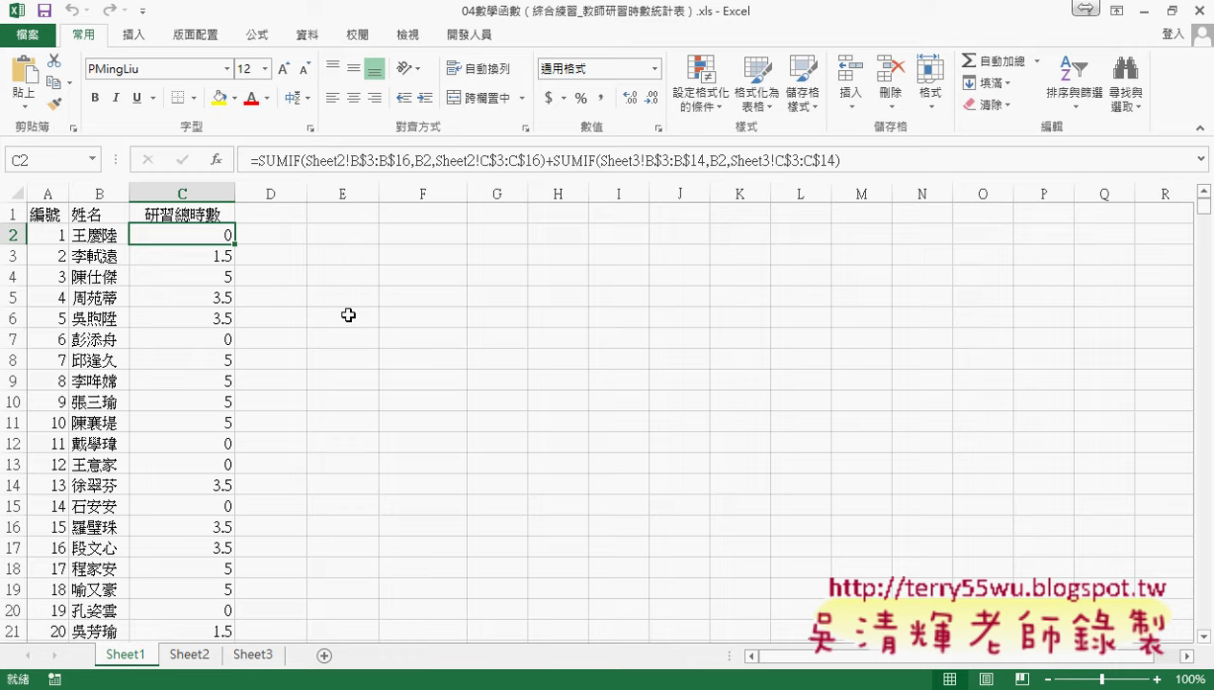
Step: Minimize Excel, maximize the browser, and close the Google Sheets tab
click(1146, 11)
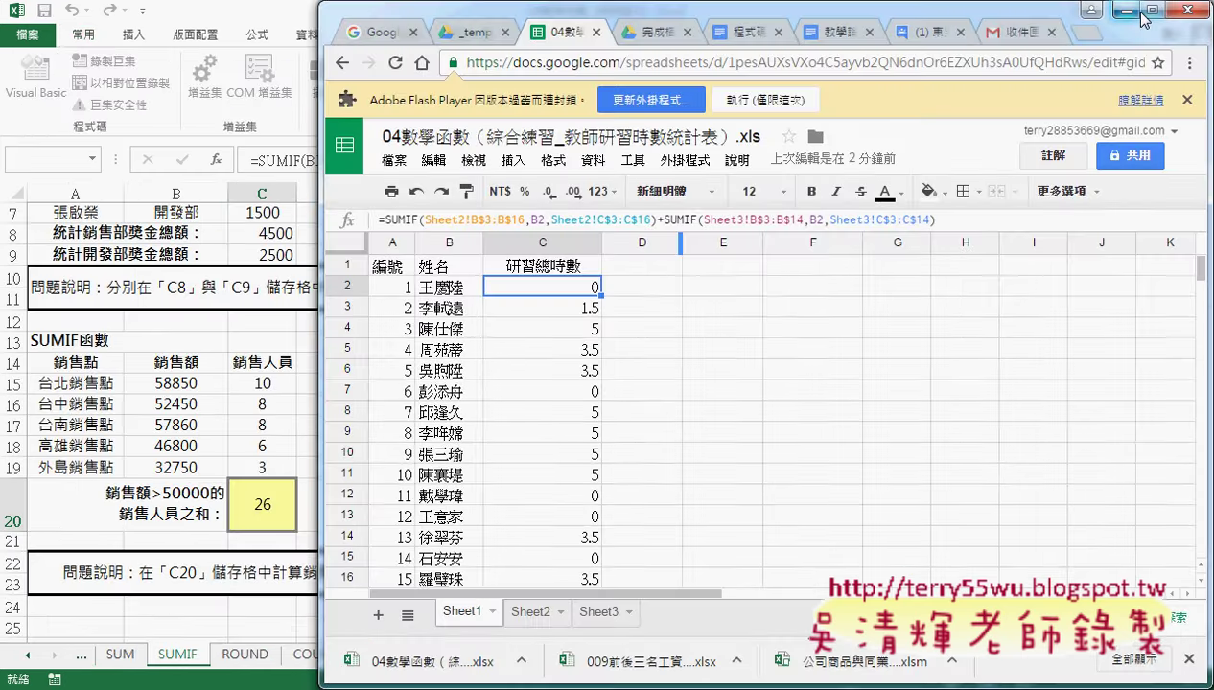
double_click(925, 32)
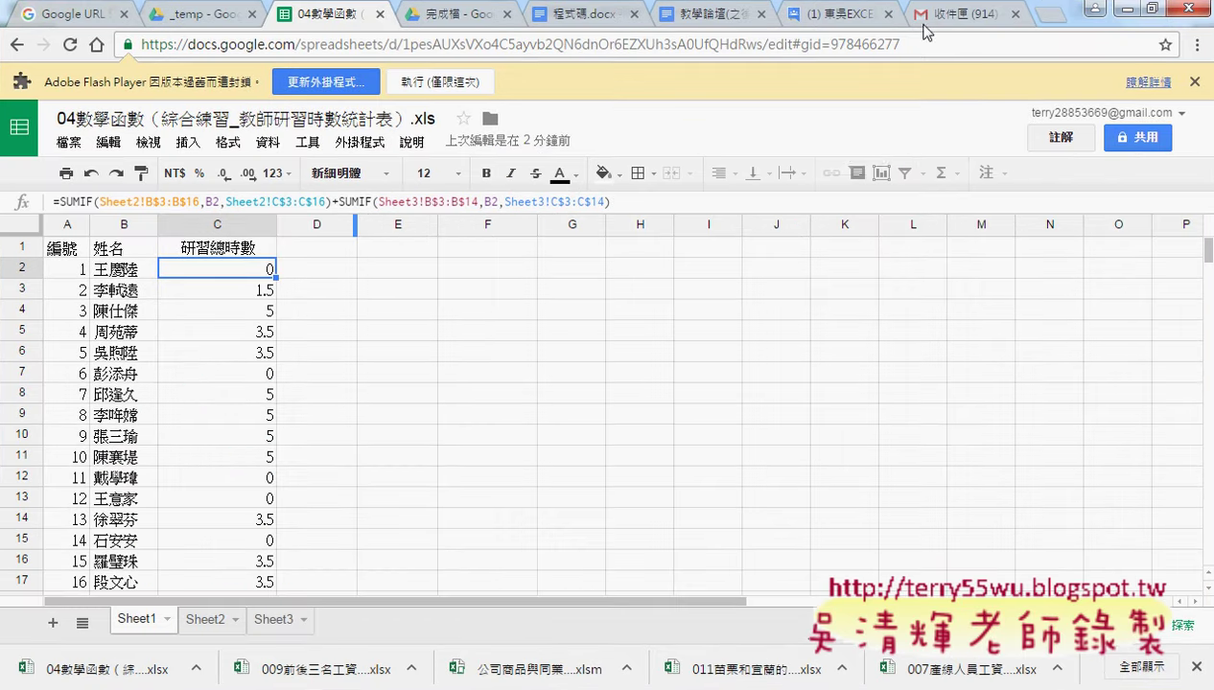
click(381, 15)
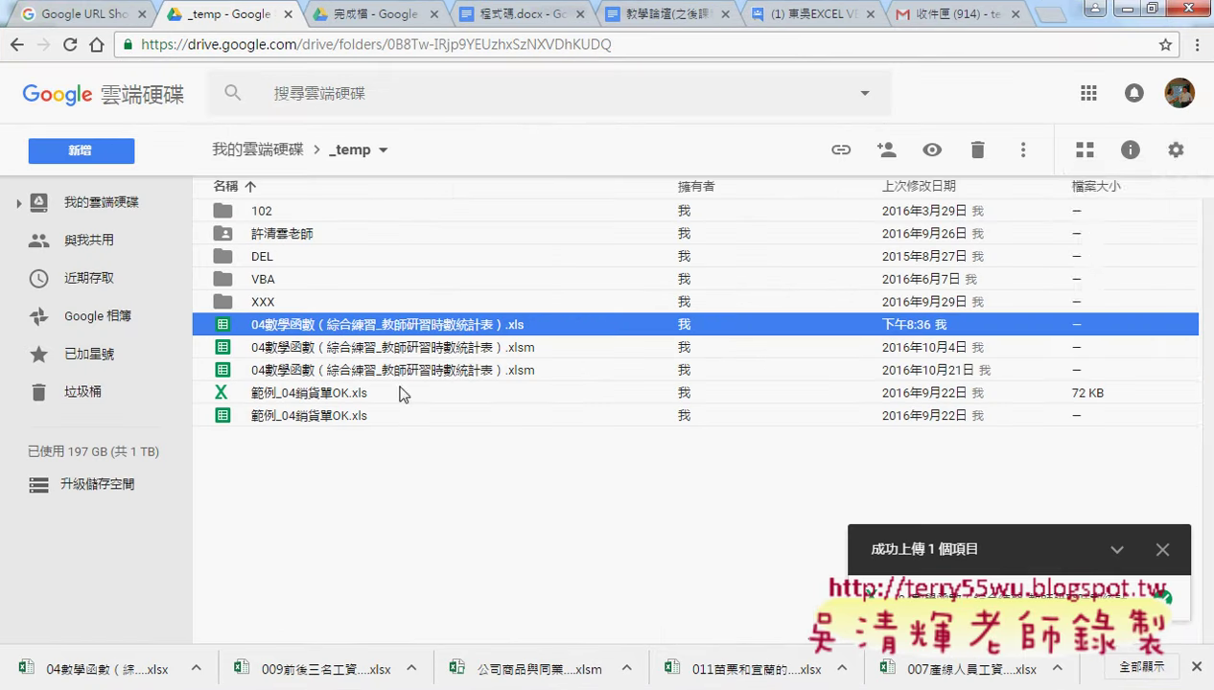
Step: Open Drive settings, highlight the convert-uploads option, then close settings with conversion left on
click(1175, 150)
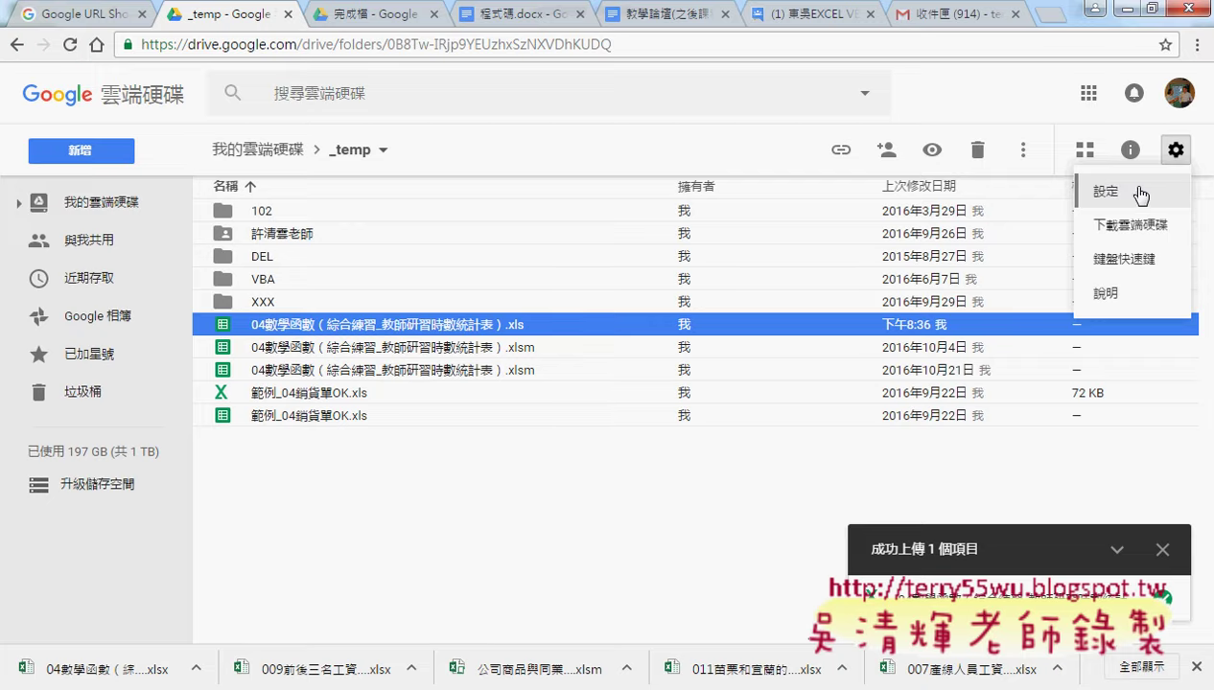
click(1128, 200)
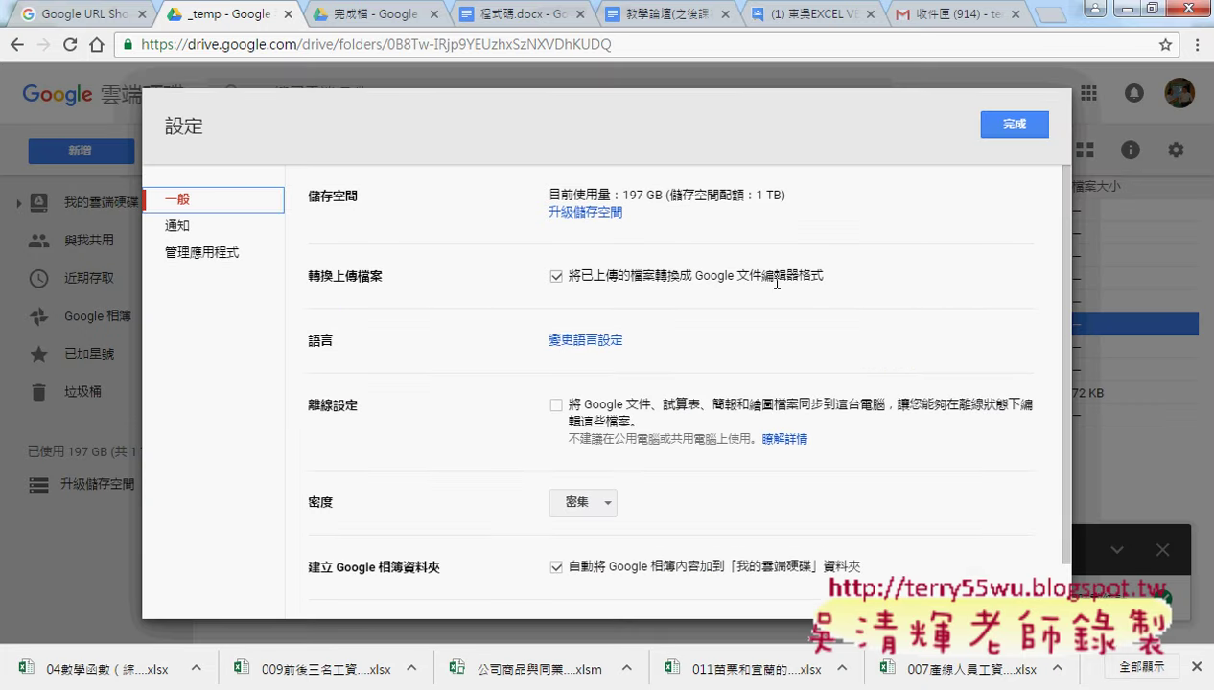
drag(820, 285, 815, 284)
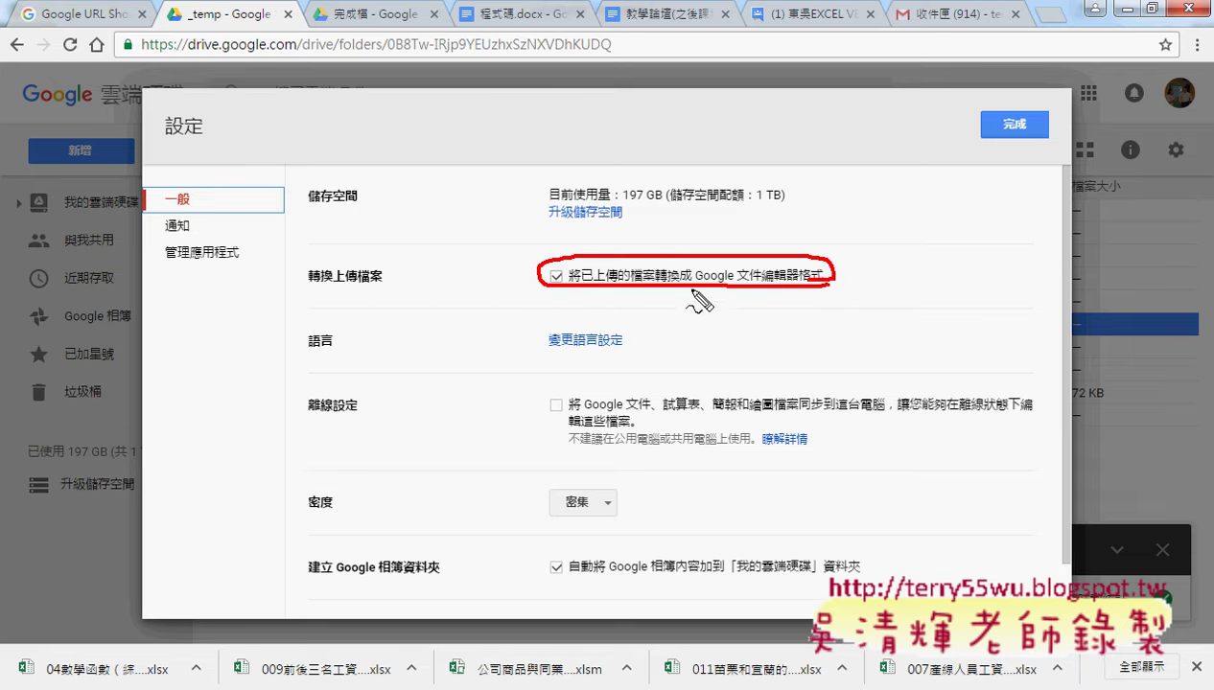
drag(698, 294, 757, 296)
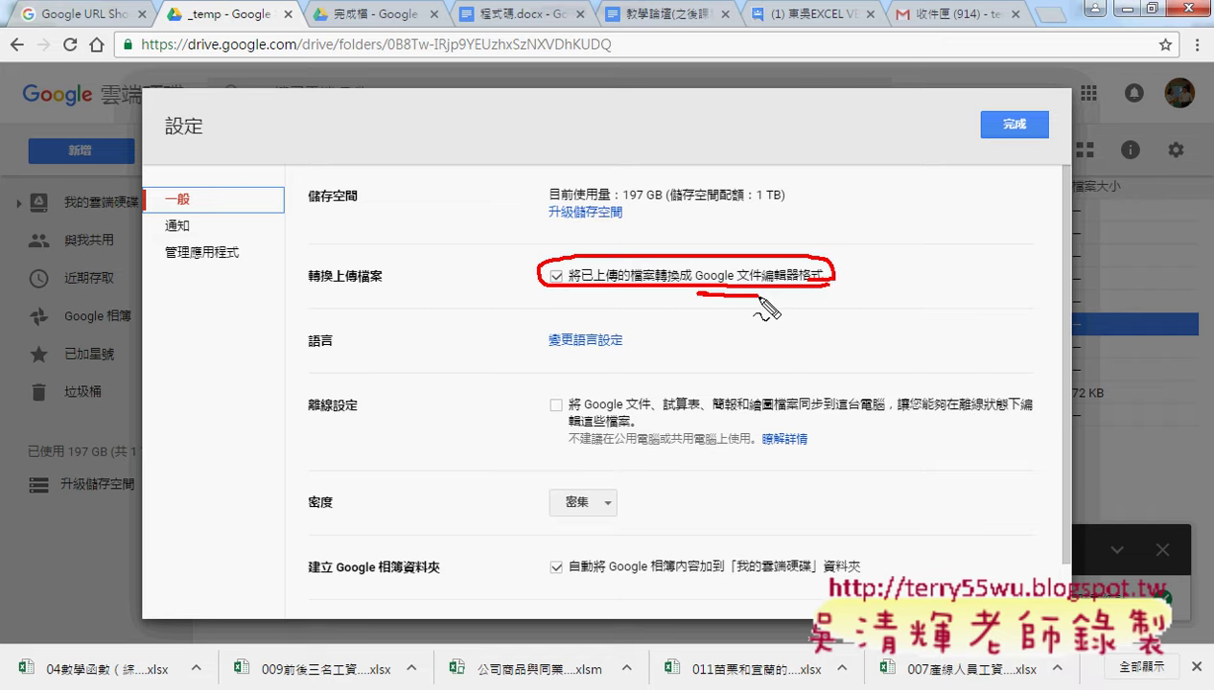
key(Escape)
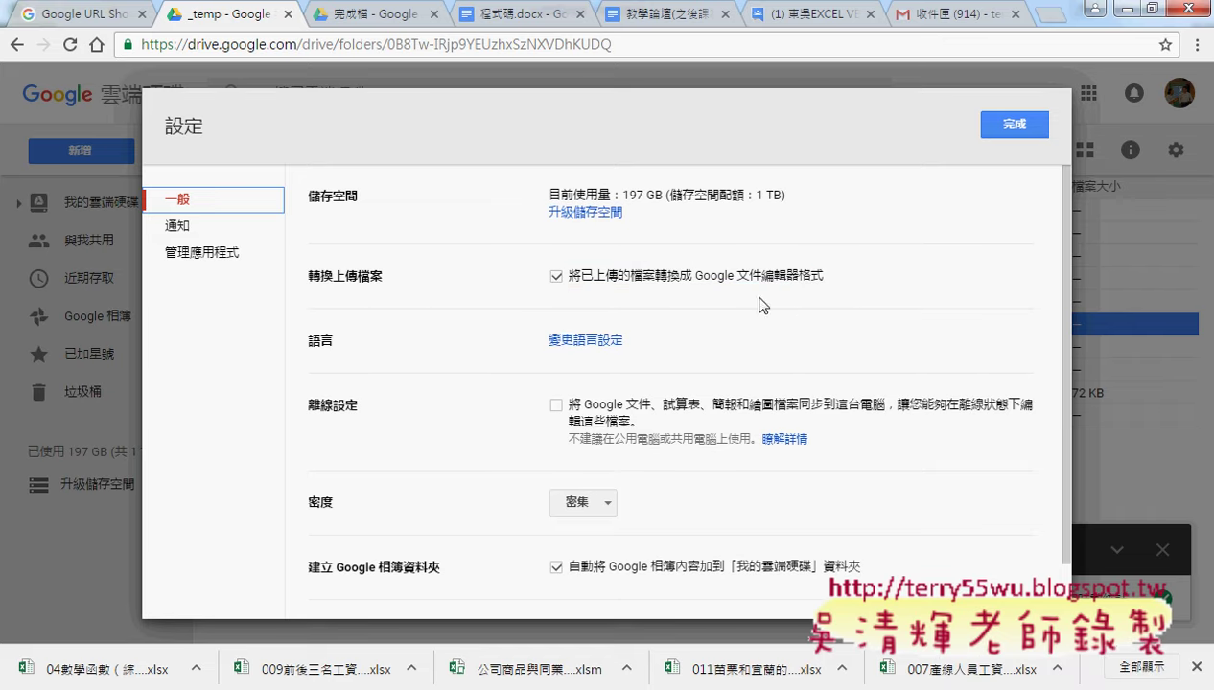
click(1014, 124)
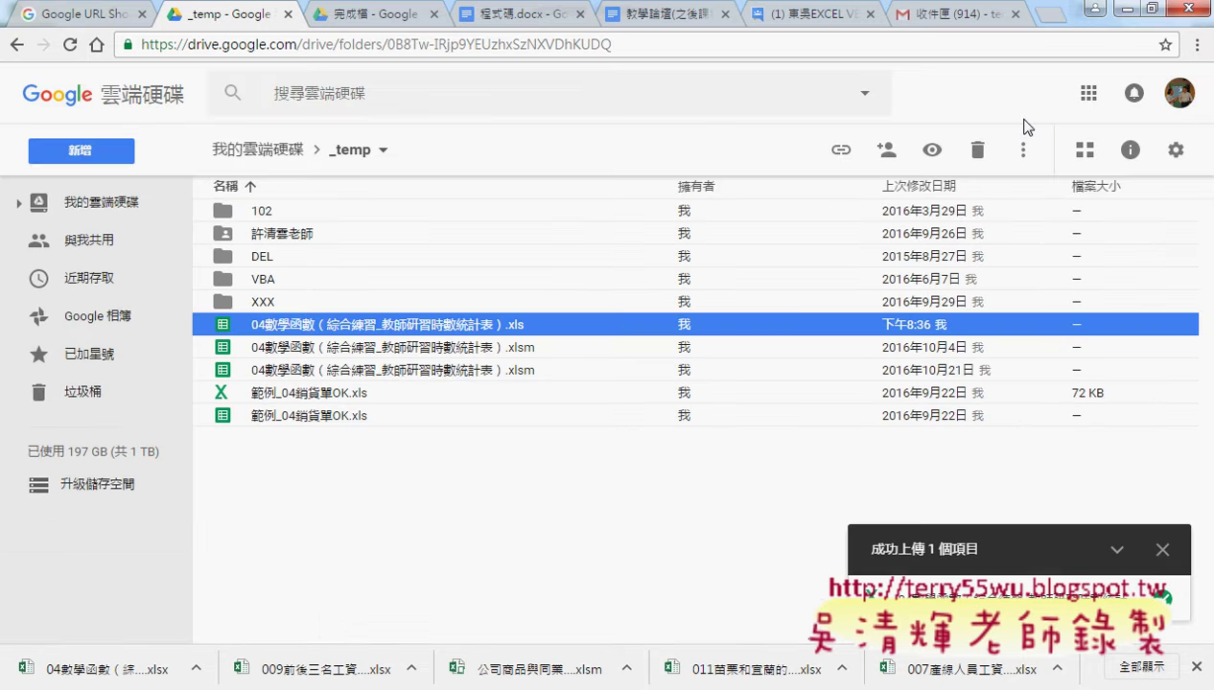
Step: Minimize Chrome and switch to the 04數學函數 .xls workbook from the Excel taskbar thumbnail
click(1122, 9)
mouse_move(530, 689)
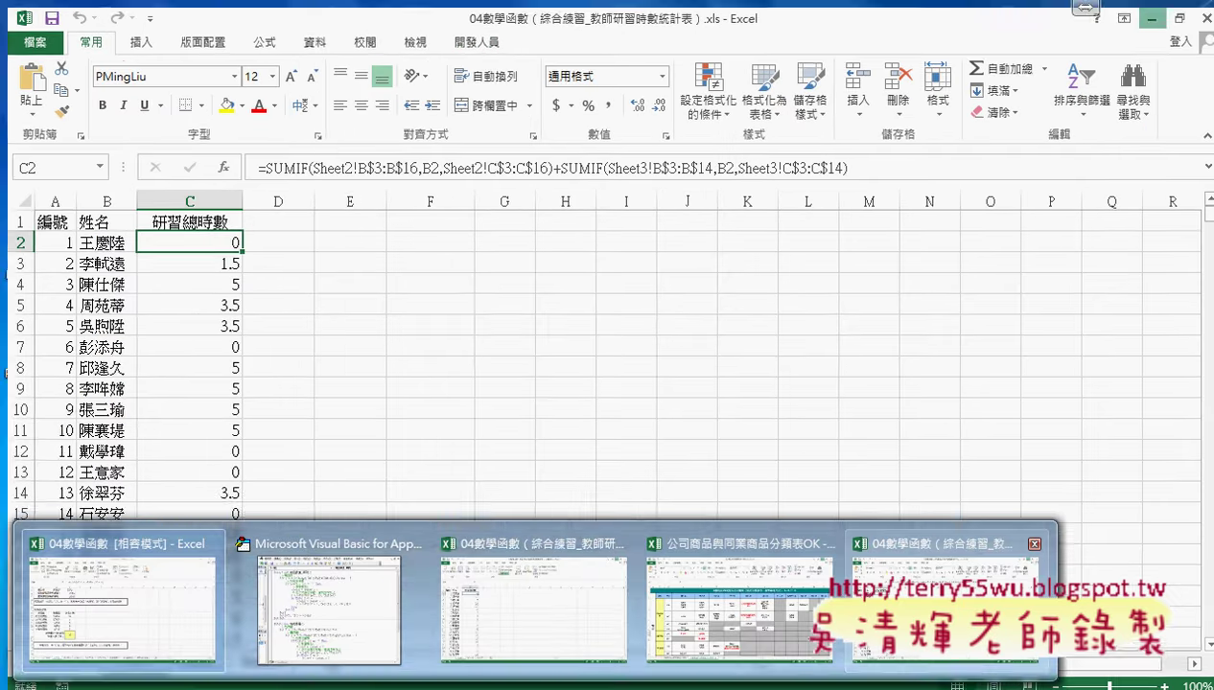
click(954, 594)
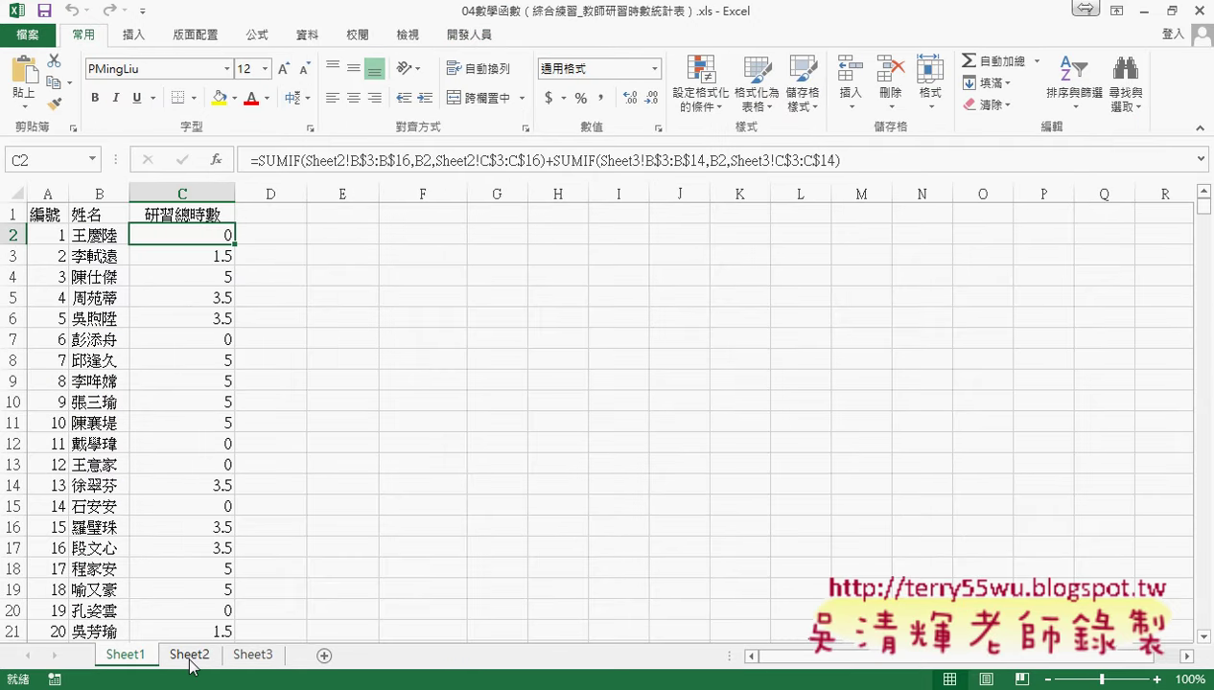